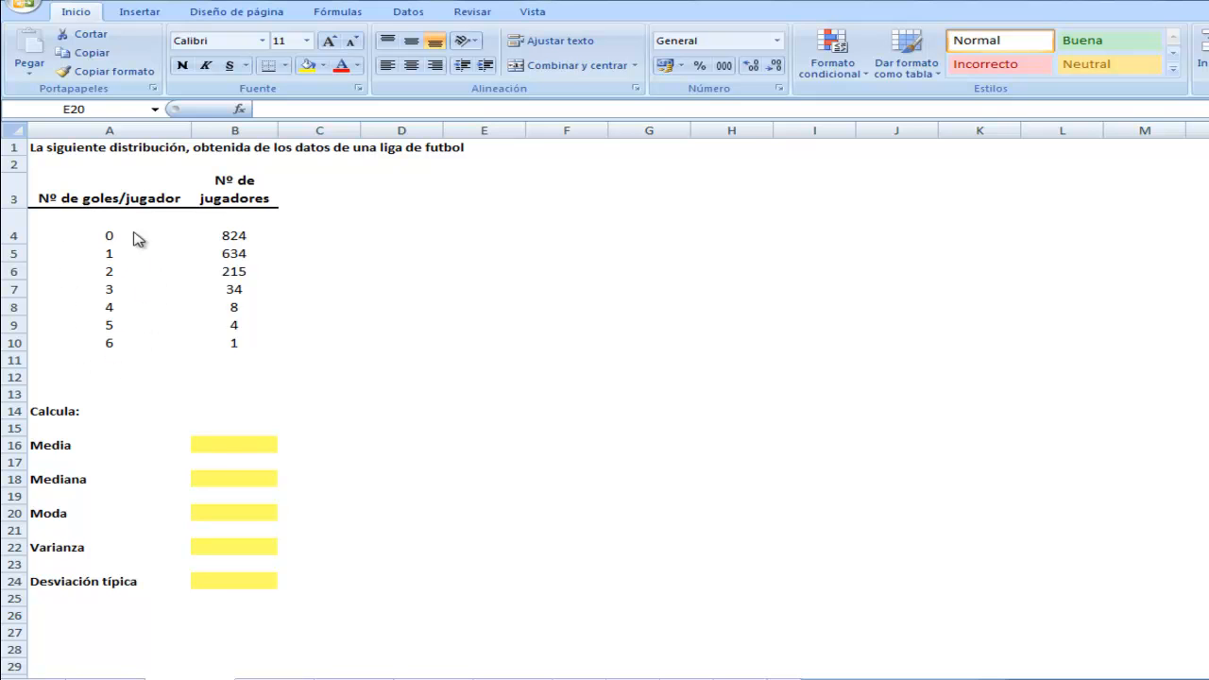
- Enter the heading "X" in cell A2 above the goals-per-player column and centre it
click(117, 182)
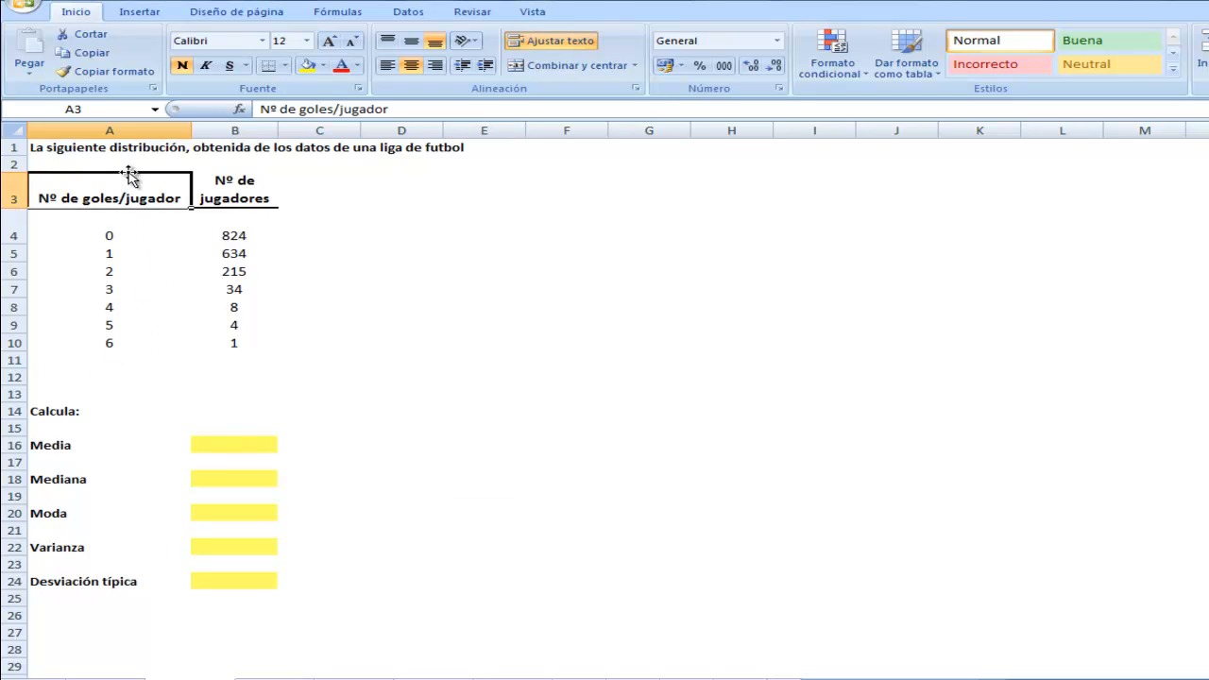
click(121, 164)
text(X)
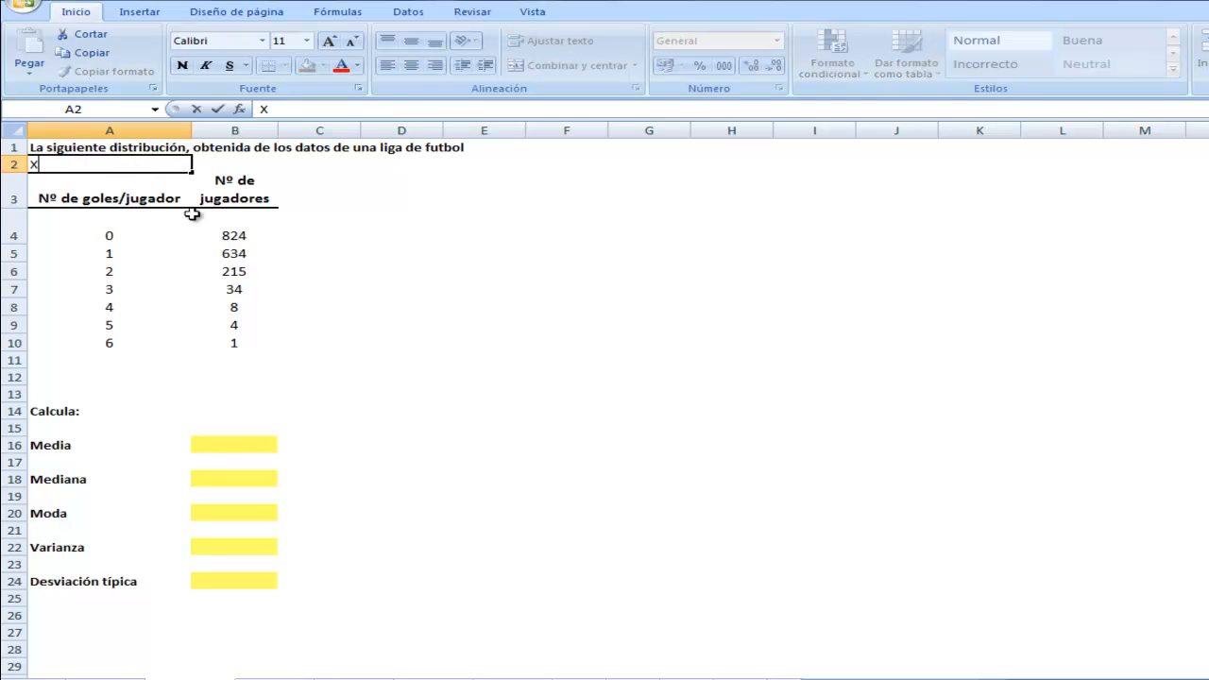
click(307, 252)
click(79, 151)
click(106, 168)
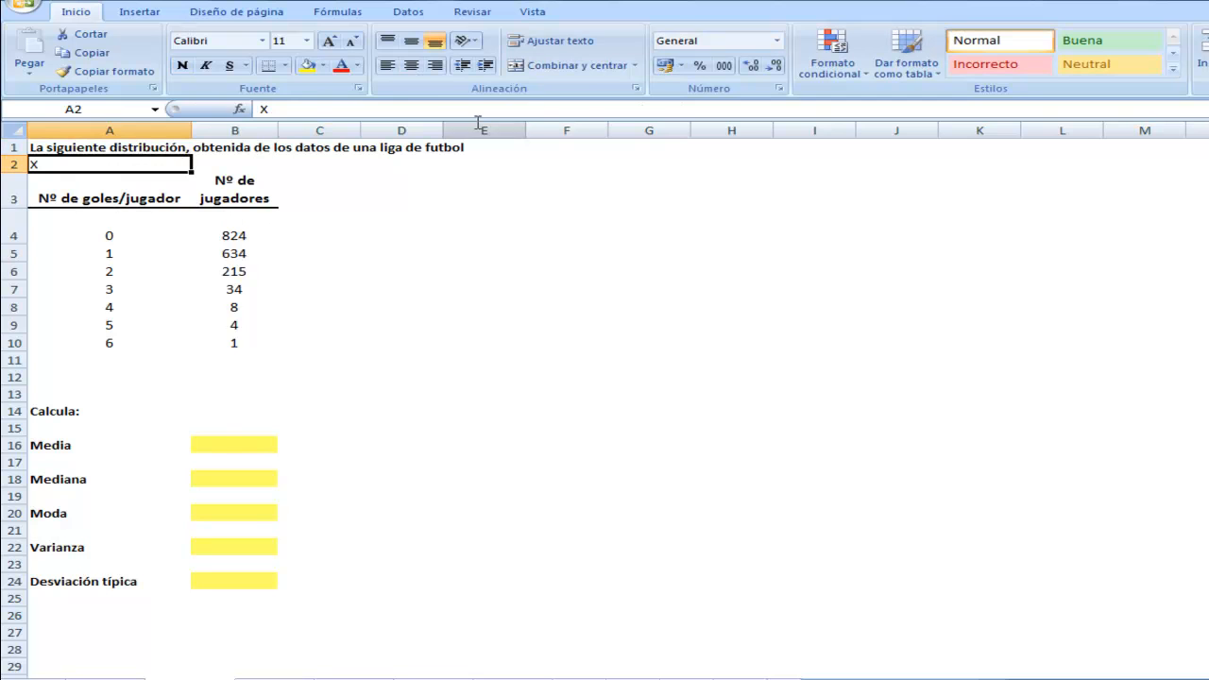
click(410, 66)
click(468, 232)
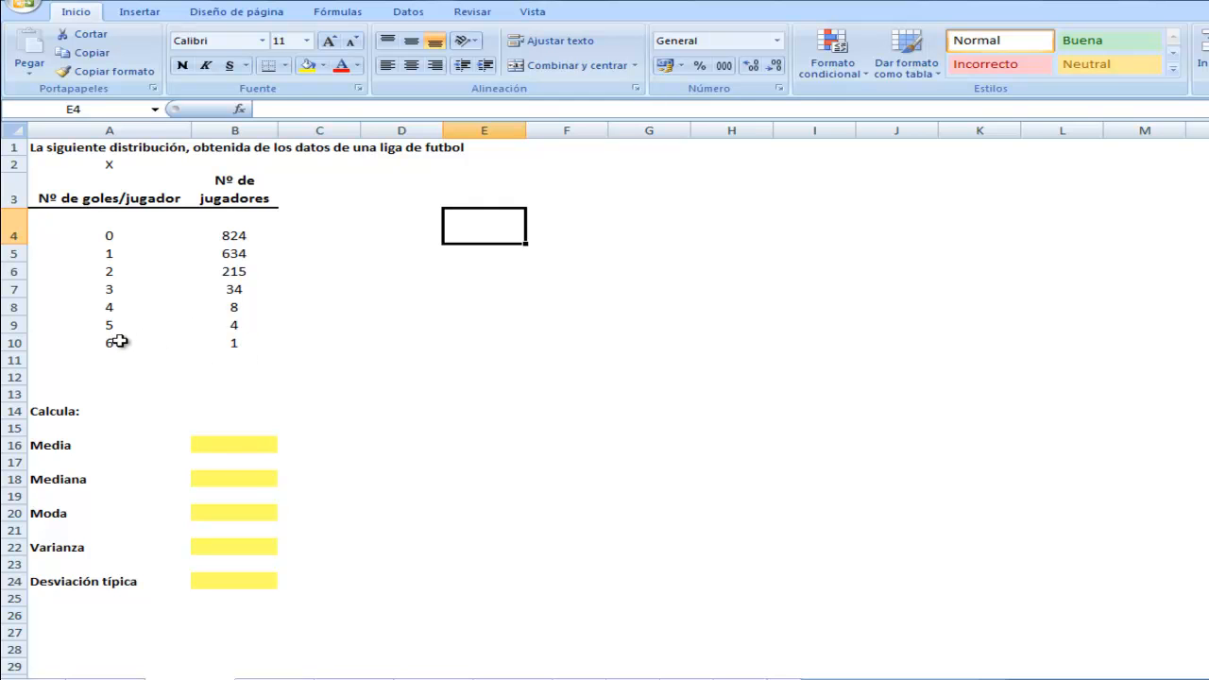
click(534, 285)
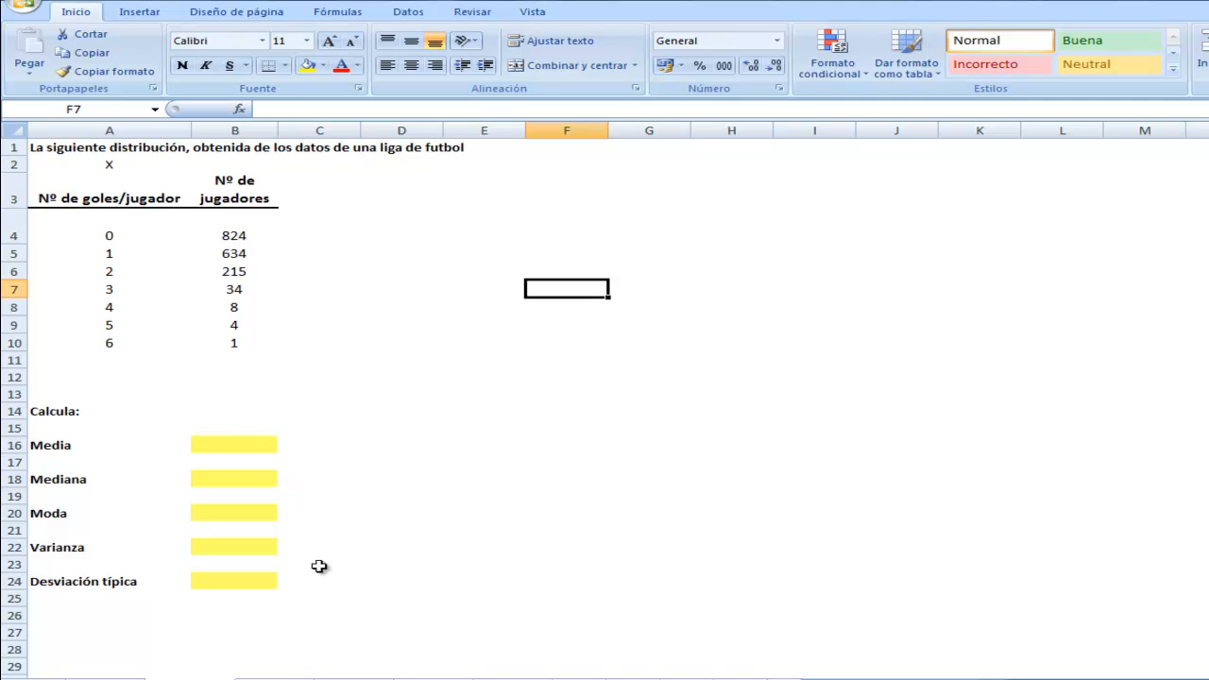
click(378, 222)
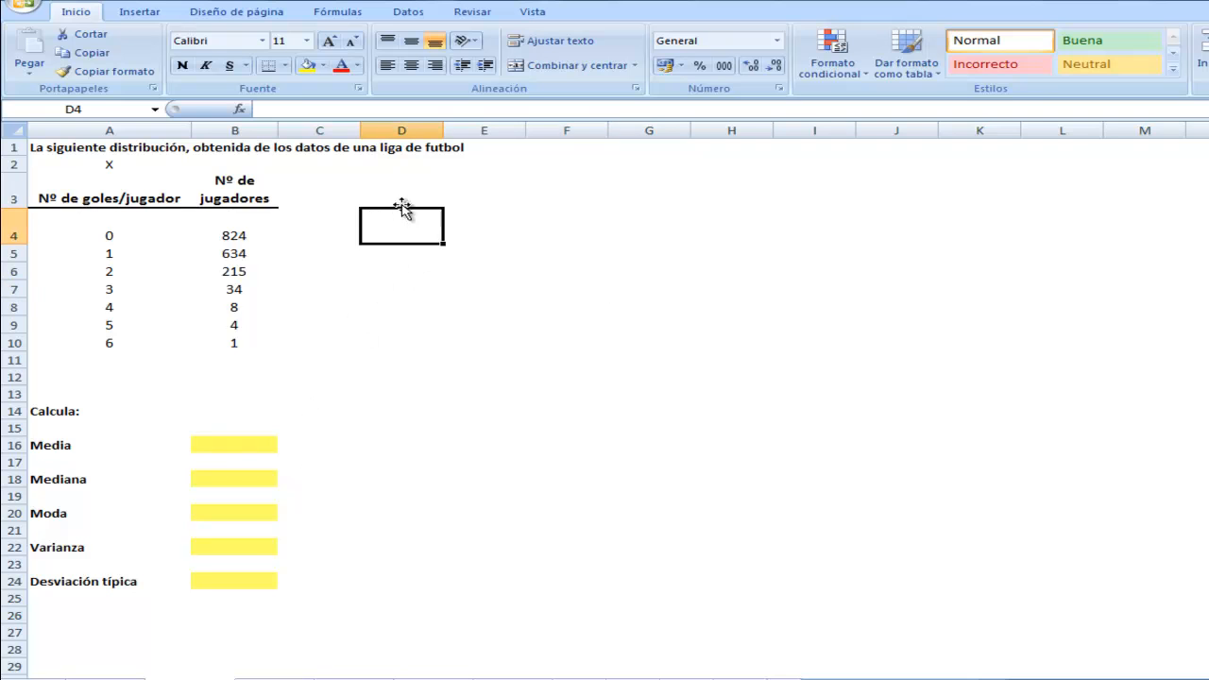
click(399, 194)
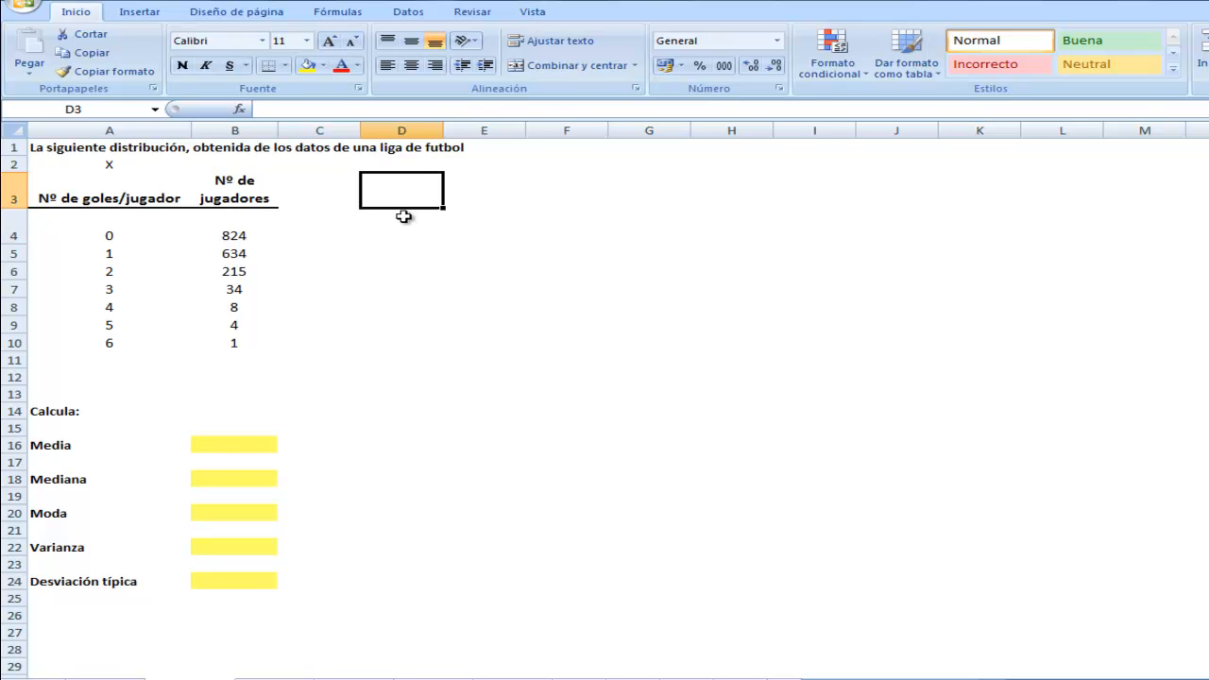
click(333, 199)
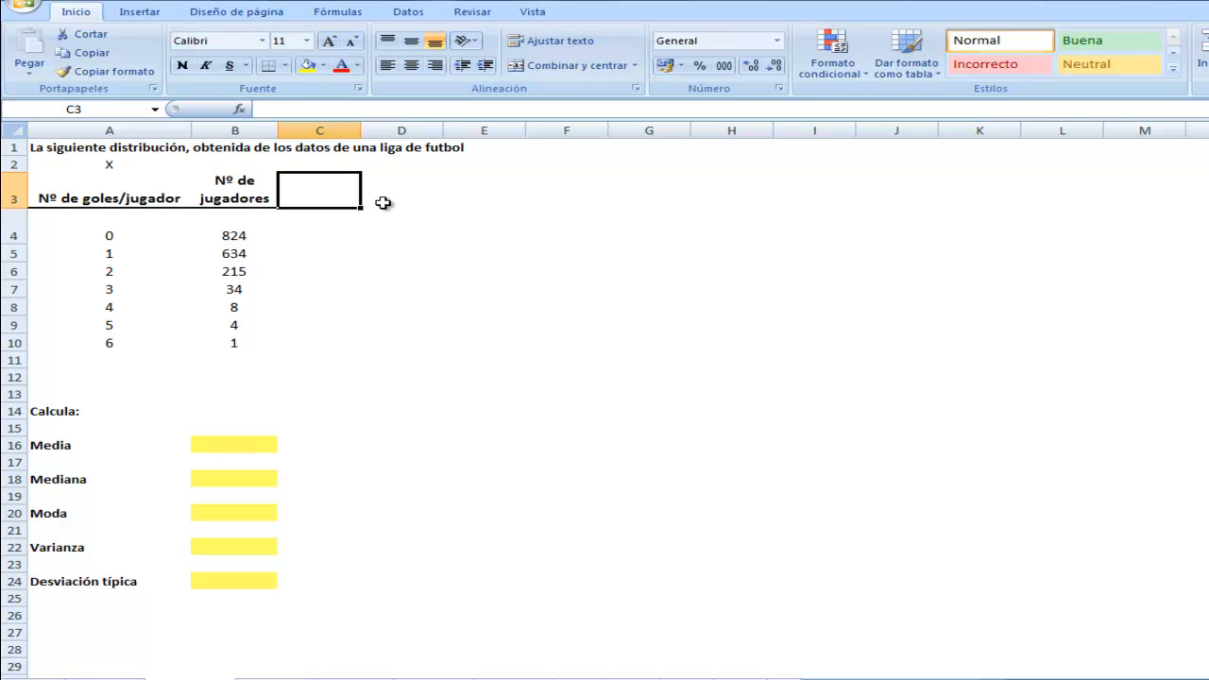
- Make the X heading in cell A2 bold
click(128, 164)
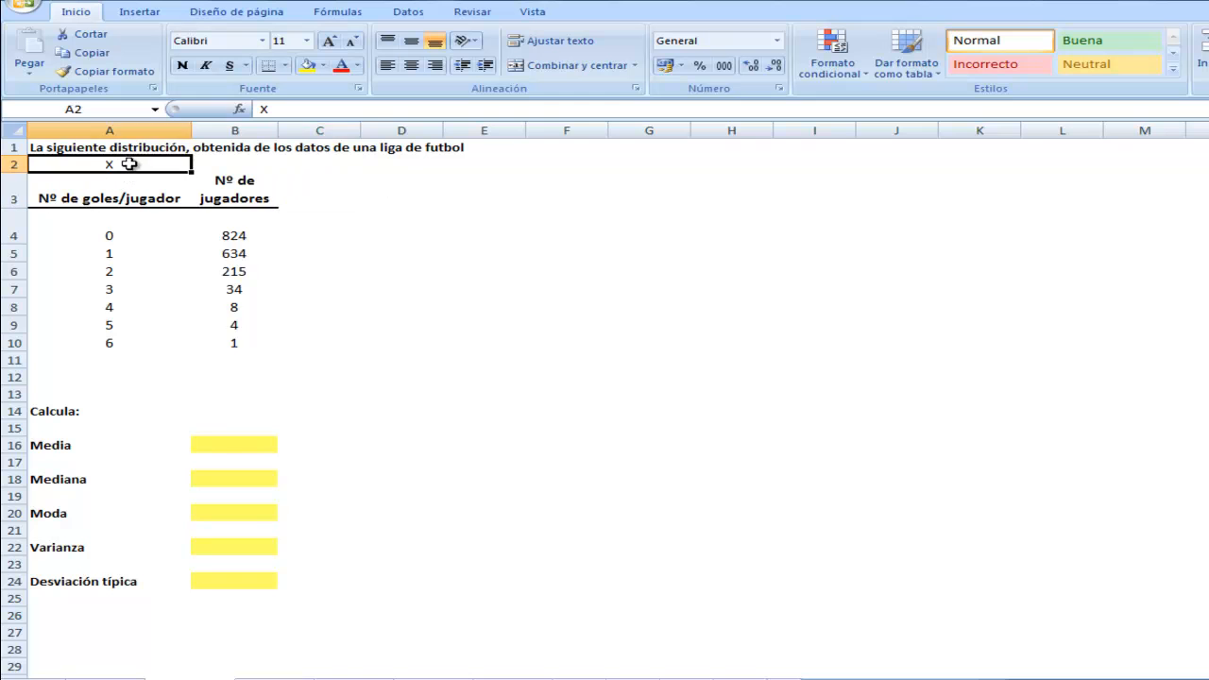
click(185, 68)
key(Right)
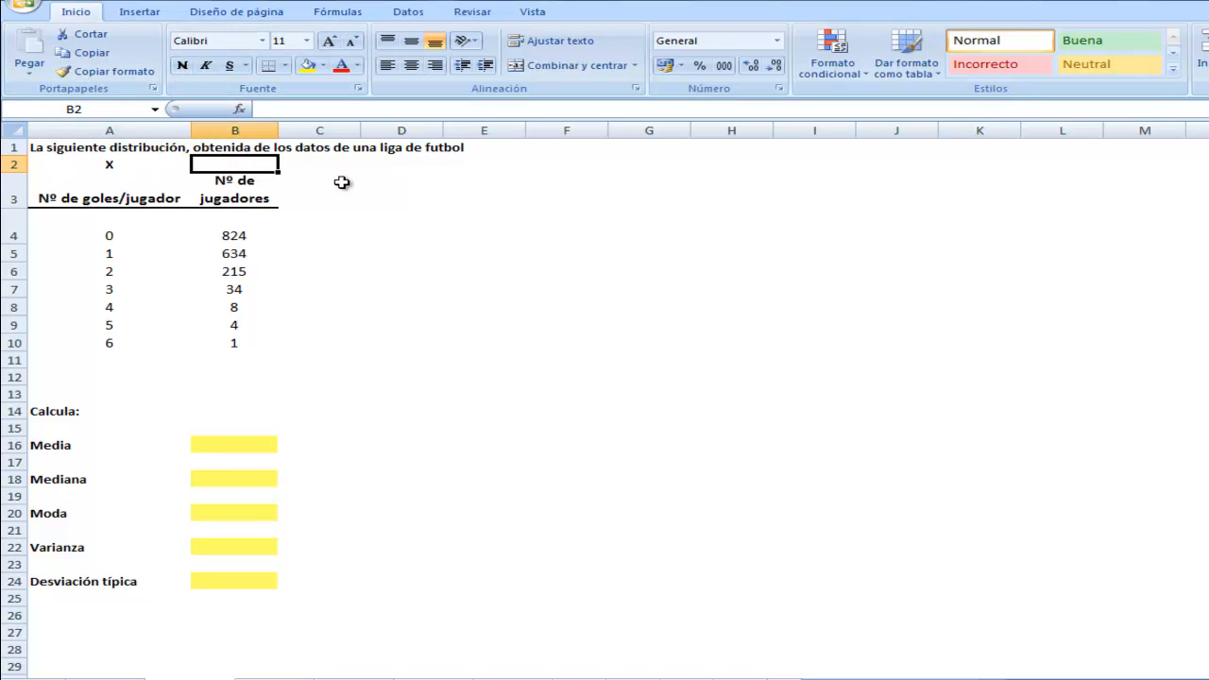
- Enter the heading "ni" in cell B2 above the number-of-players column, formatted bold and centred
text(n)
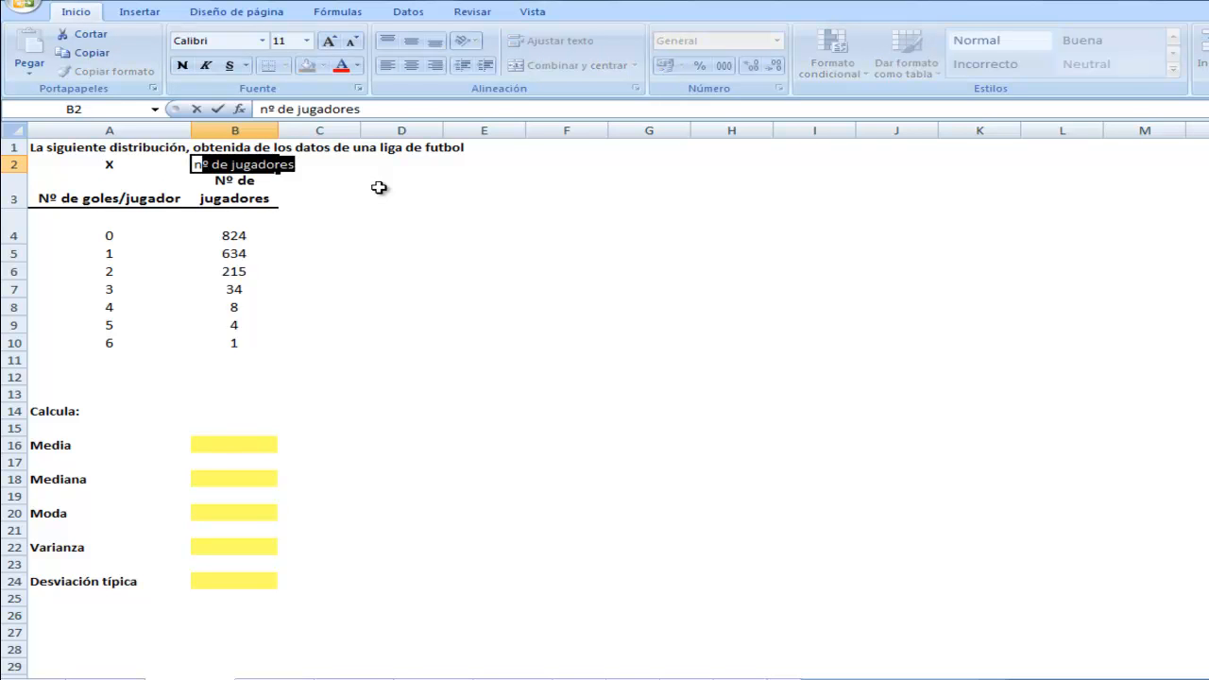
text(i)
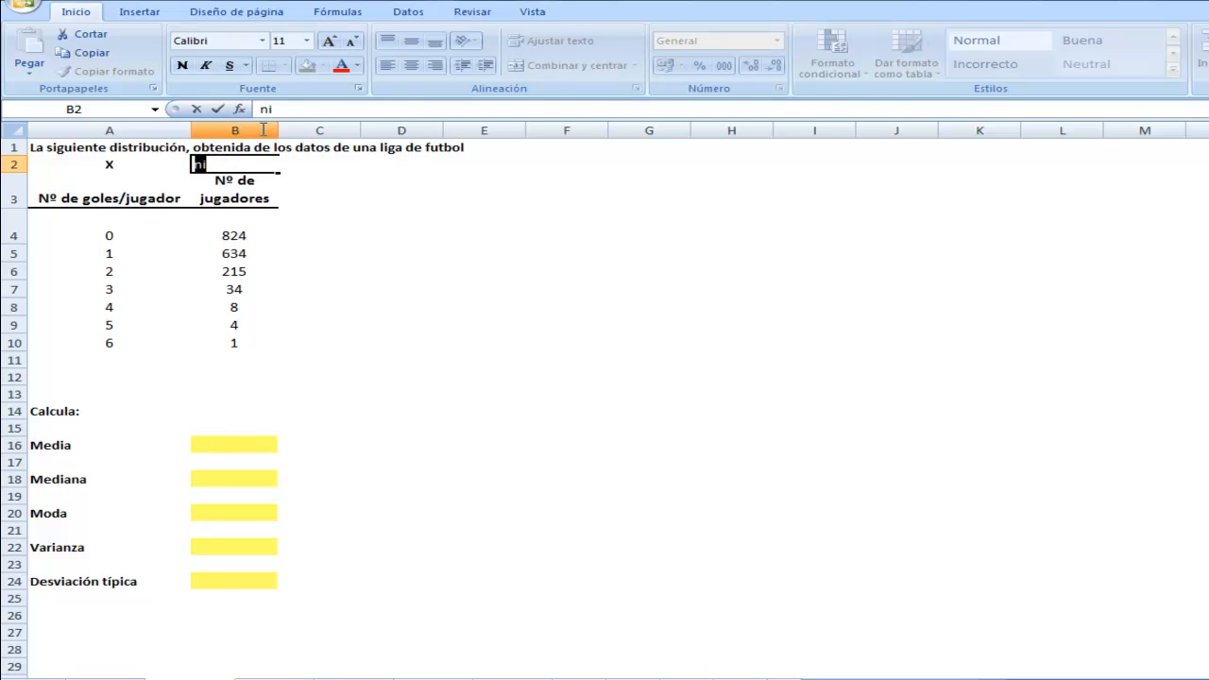
click(182, 65)
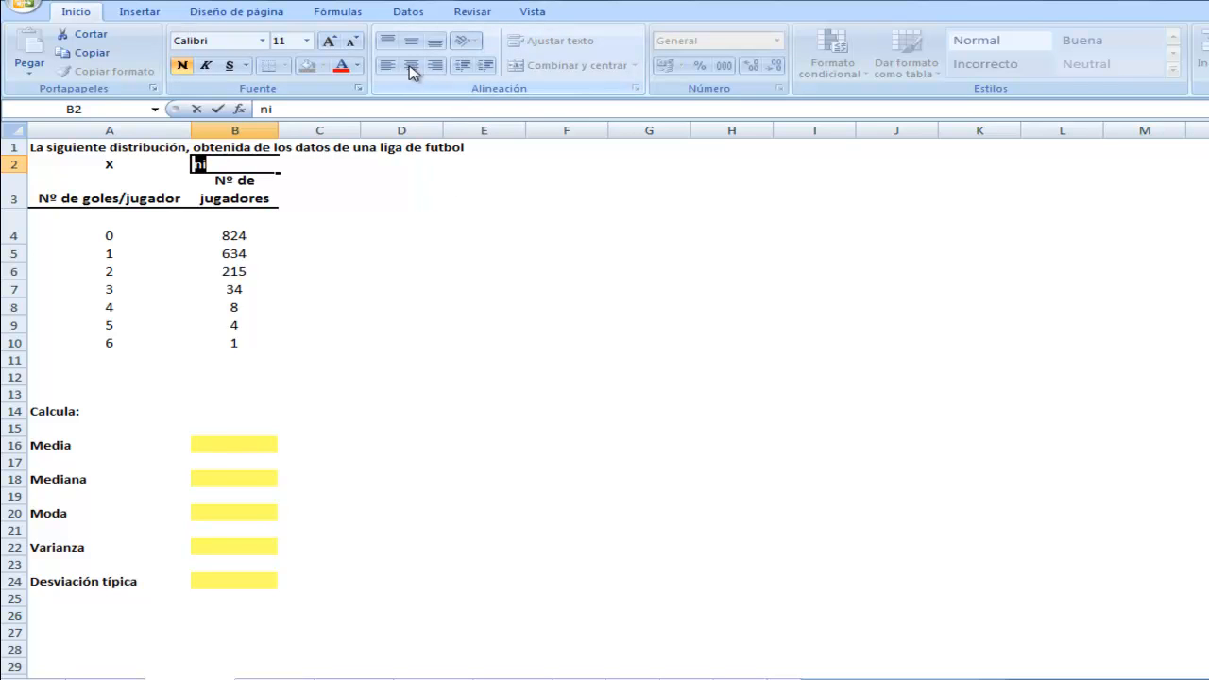
click(419, 231)
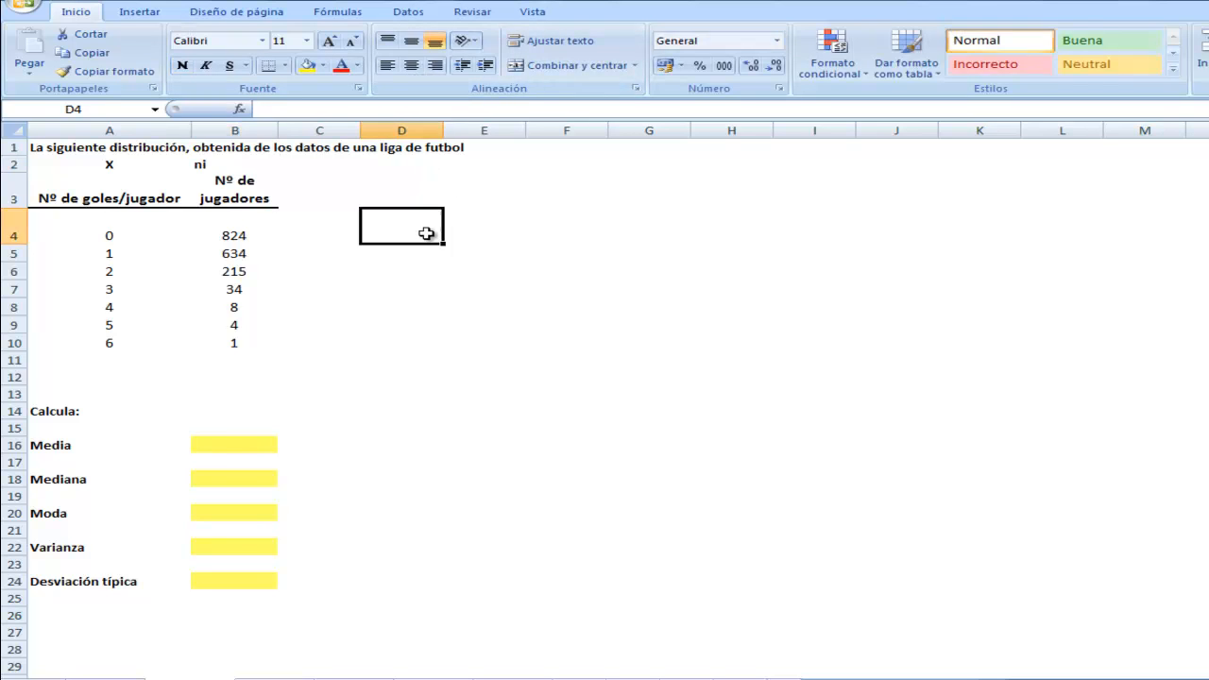
click(232, 164)
click(411, 65)
click(401, 227)
- Apply a thick box border (Borde de cuadro grueso) around the header cells A3:B3
drag(102, 189, 244, 184)
click(284, 65)
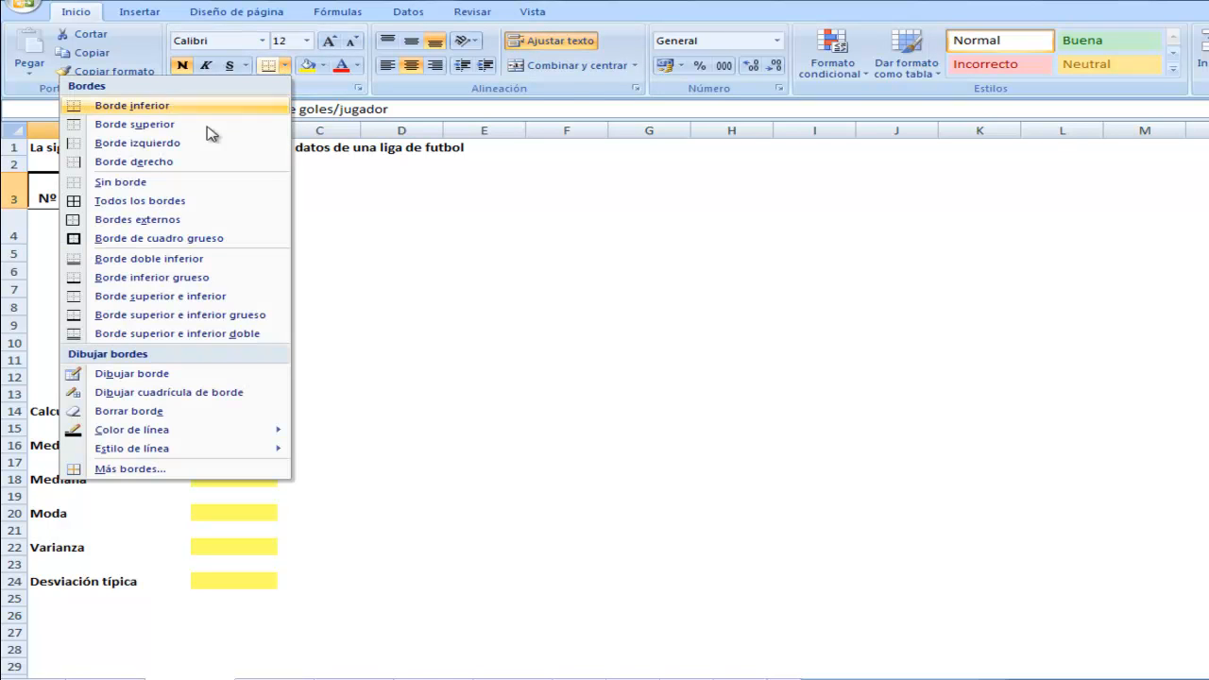
click(129, 238)
click(486, 274)
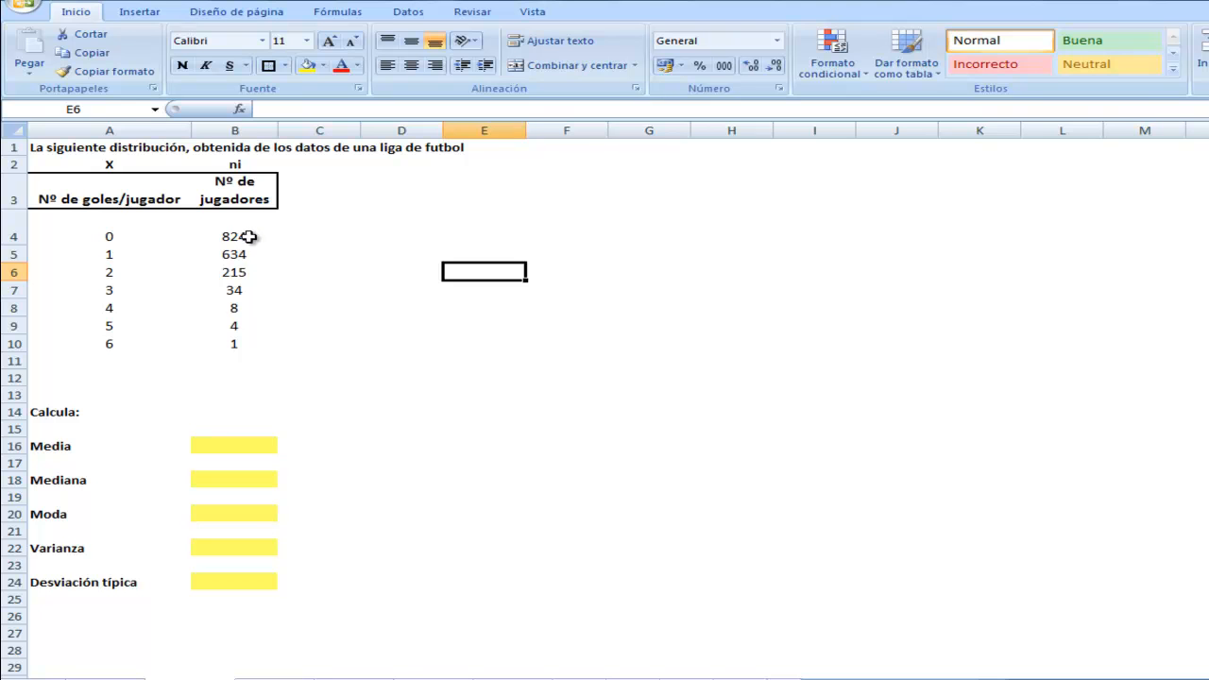
- Enter the heading "Ni" in cell C2 for the cumulative frequencies, formatted bold and centred
click(325, 170)
text(Ni)
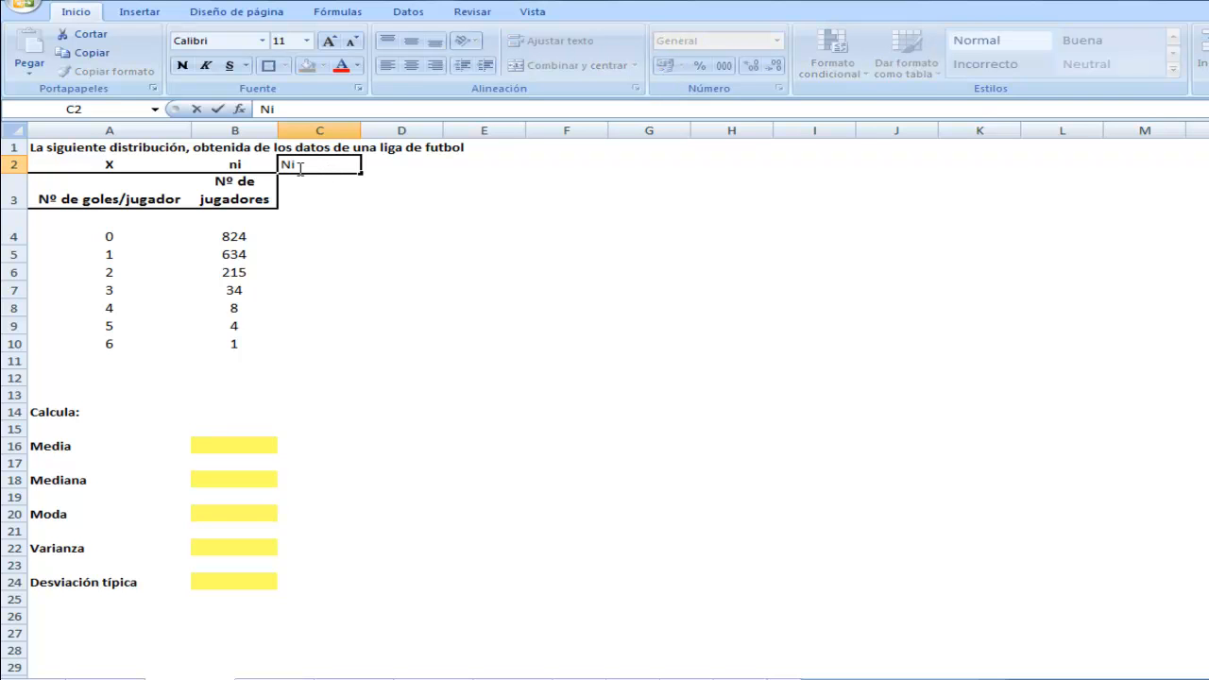
double_click(291, 166)
click(182, 65)
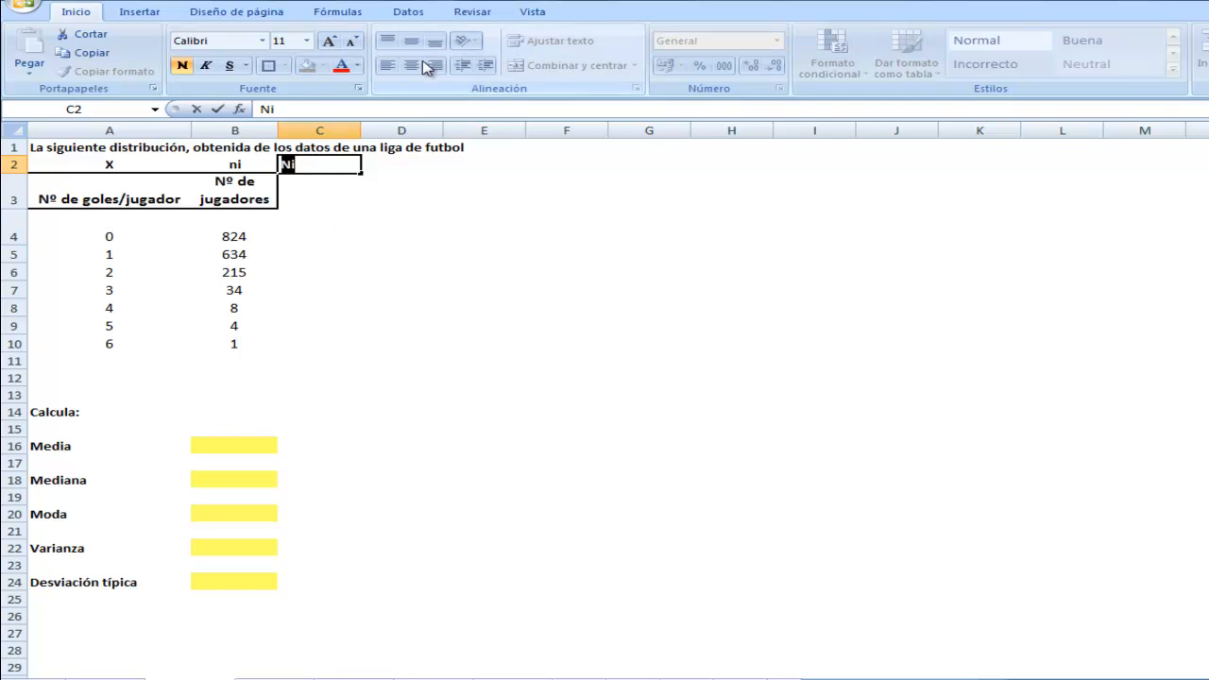
click(451, 271)
click(323, 170)
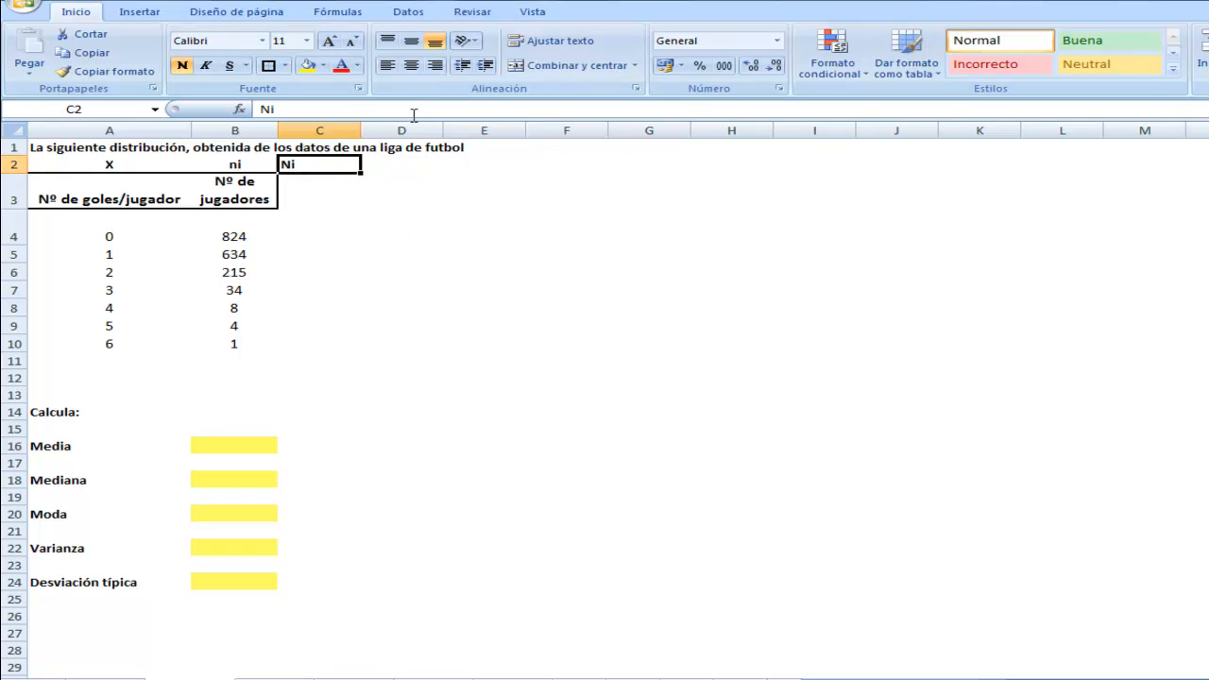
click(411, 65)
click(422, 221)
- Enter 824 in cell C4 as the first cumulative frequency
click(312, 235)
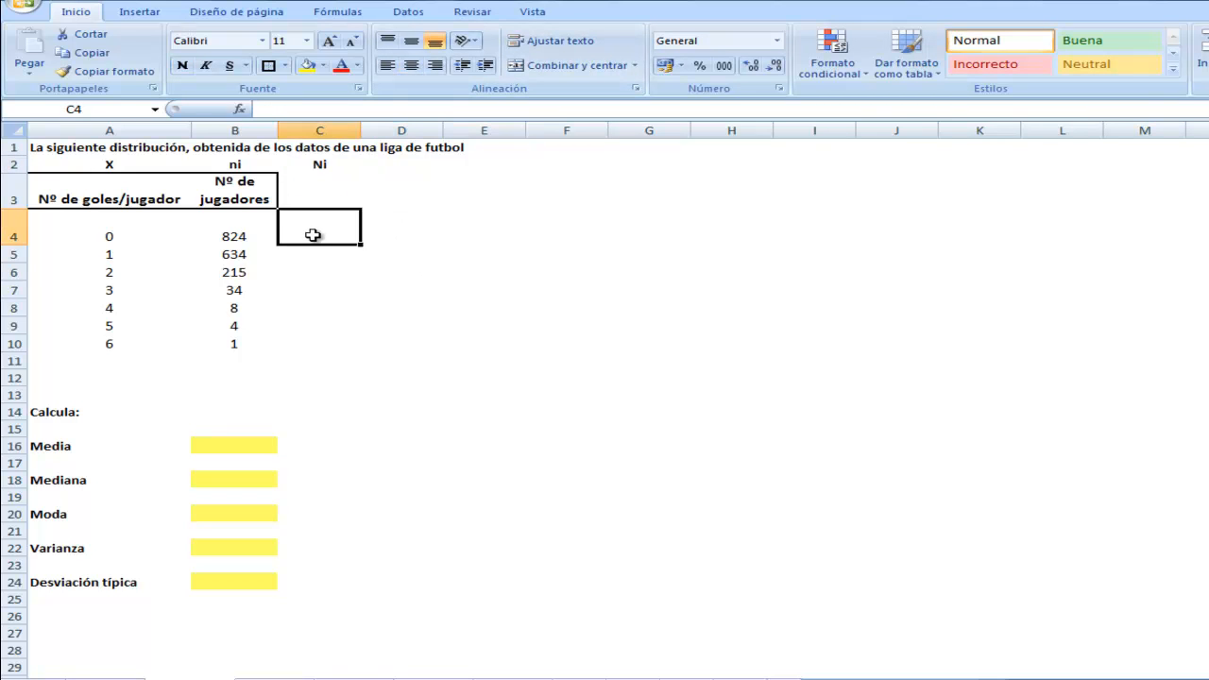
text(824)
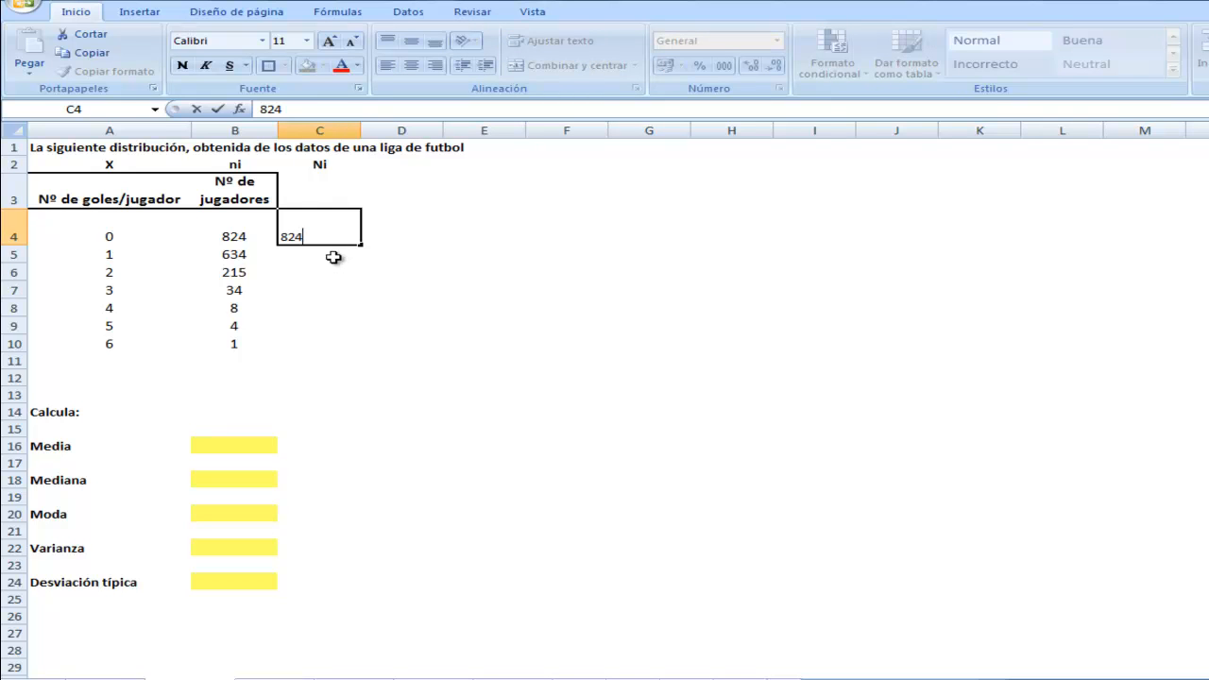
key(Return)
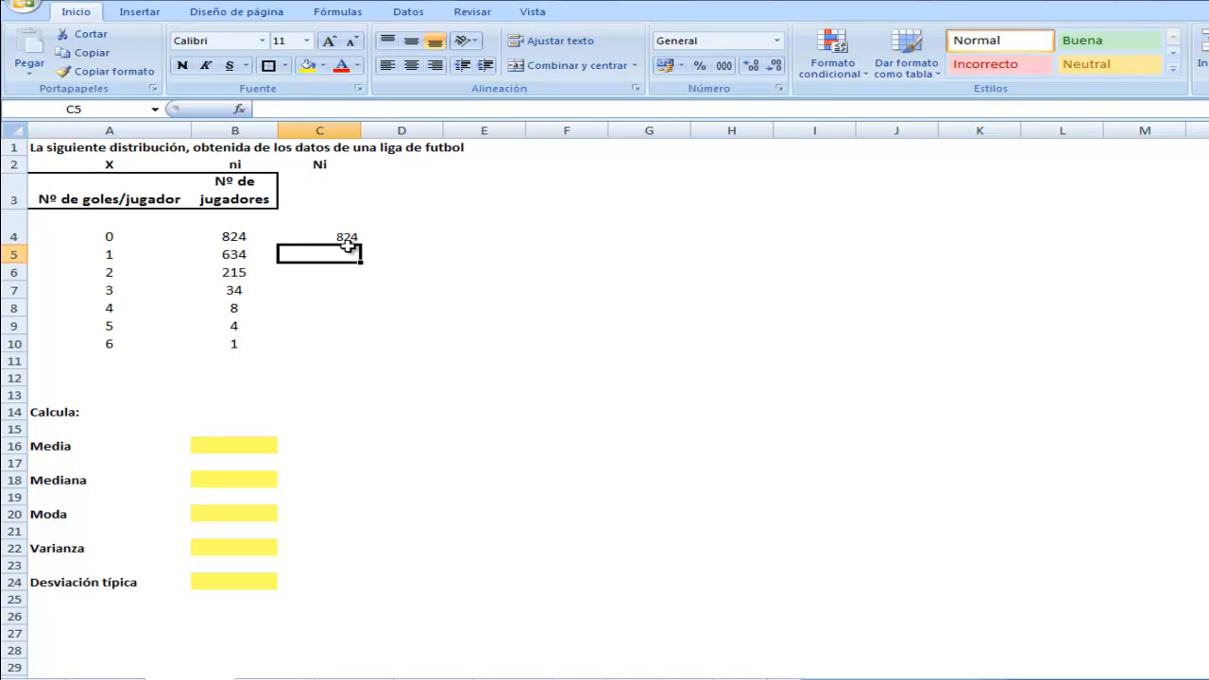
- Calculate the cumulative frequency for 1 goal in cell C5 with the formula =C4+B5
text(=)
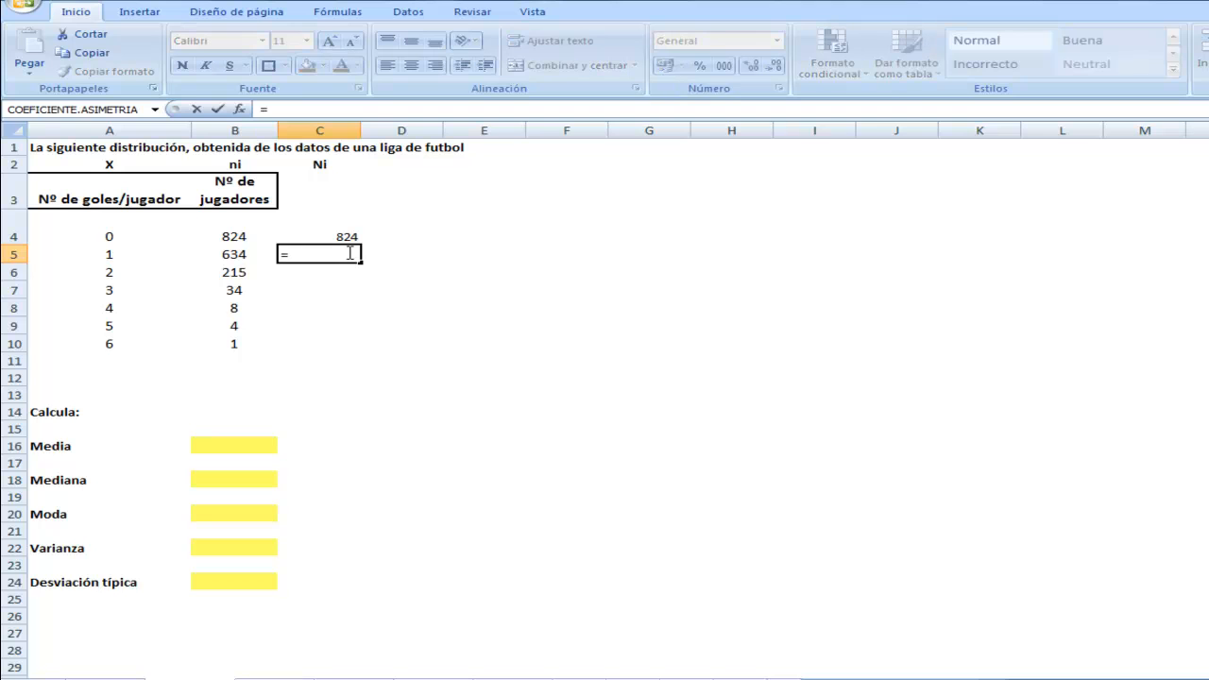
click(340, 237)
text(+)
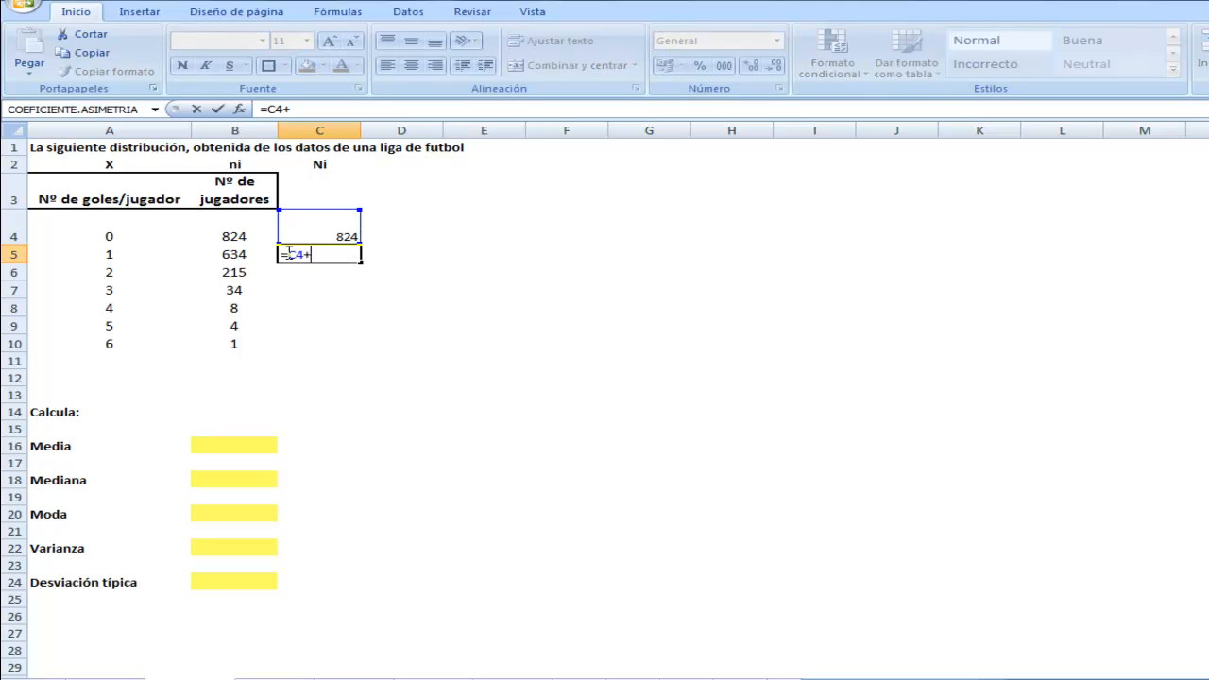
click(229, 254)
key(Return)
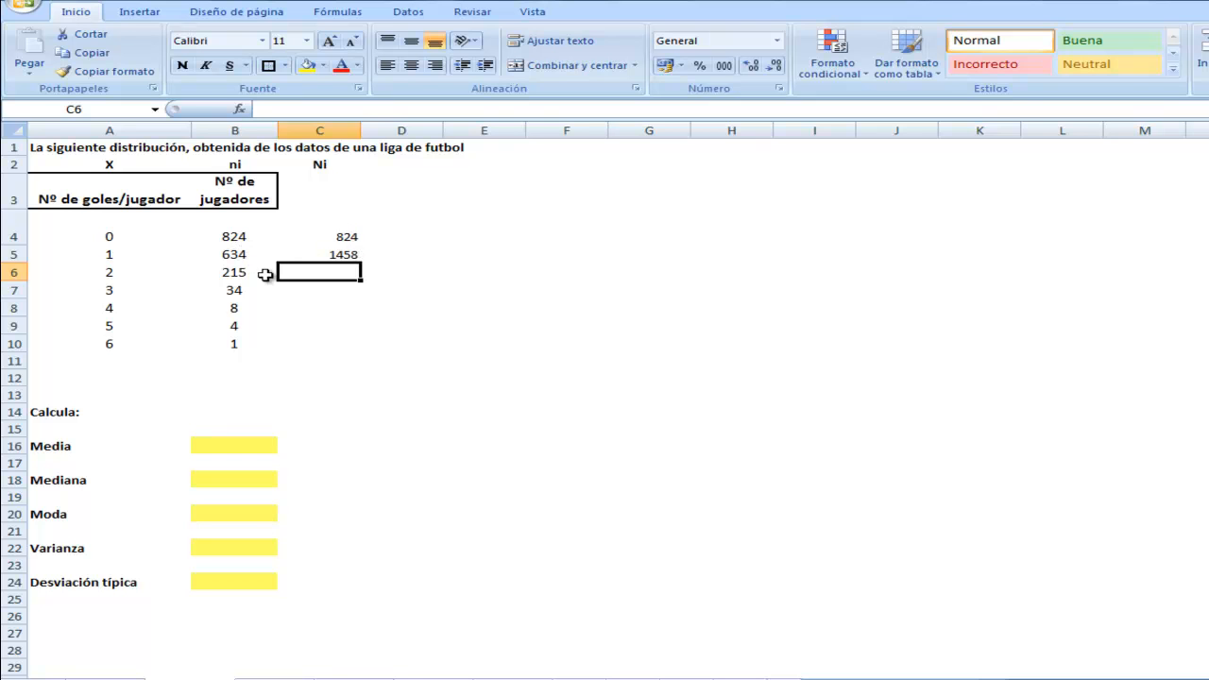
- Calculate the cumulative frequency for 2 goals in cell C6 with the formula =C5+B6
text(=)
click(342, 252)
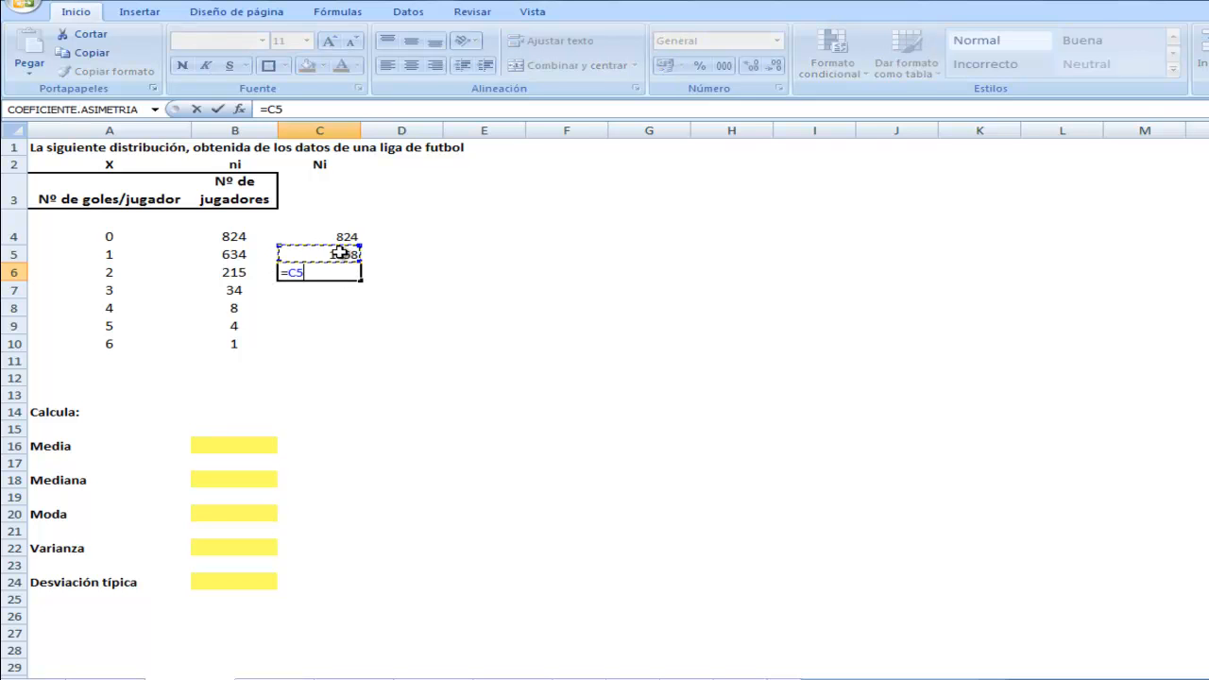
text(+)
click(237, 272)
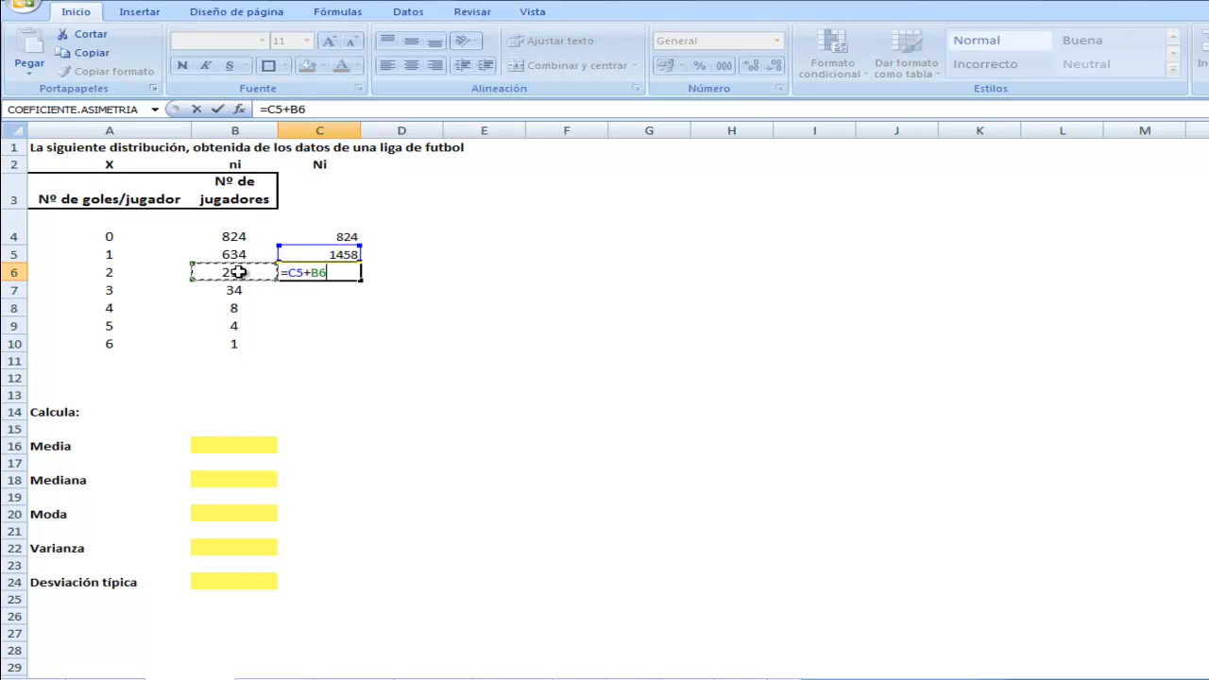
key(Return)
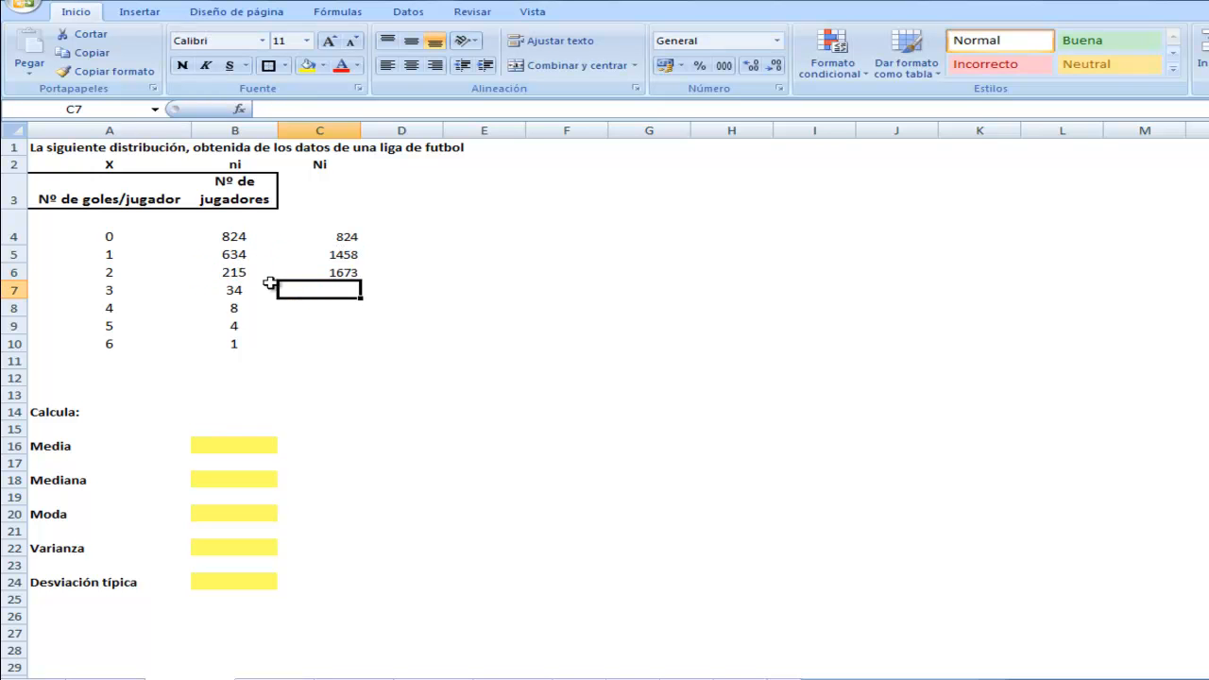
- Calculate the cumulative frequency for 3 goals in cell C7 with the formula =C6+B7
text(=)
click(337, 272)
text(+)
click(234, 291)
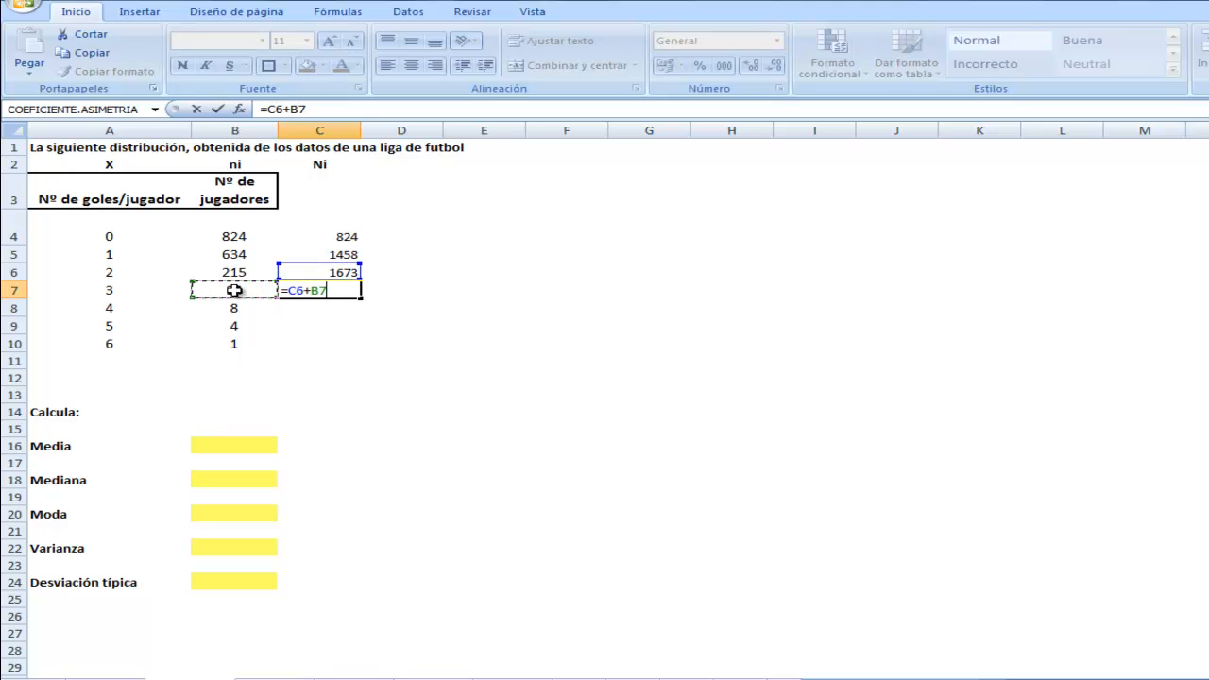
key(Return)
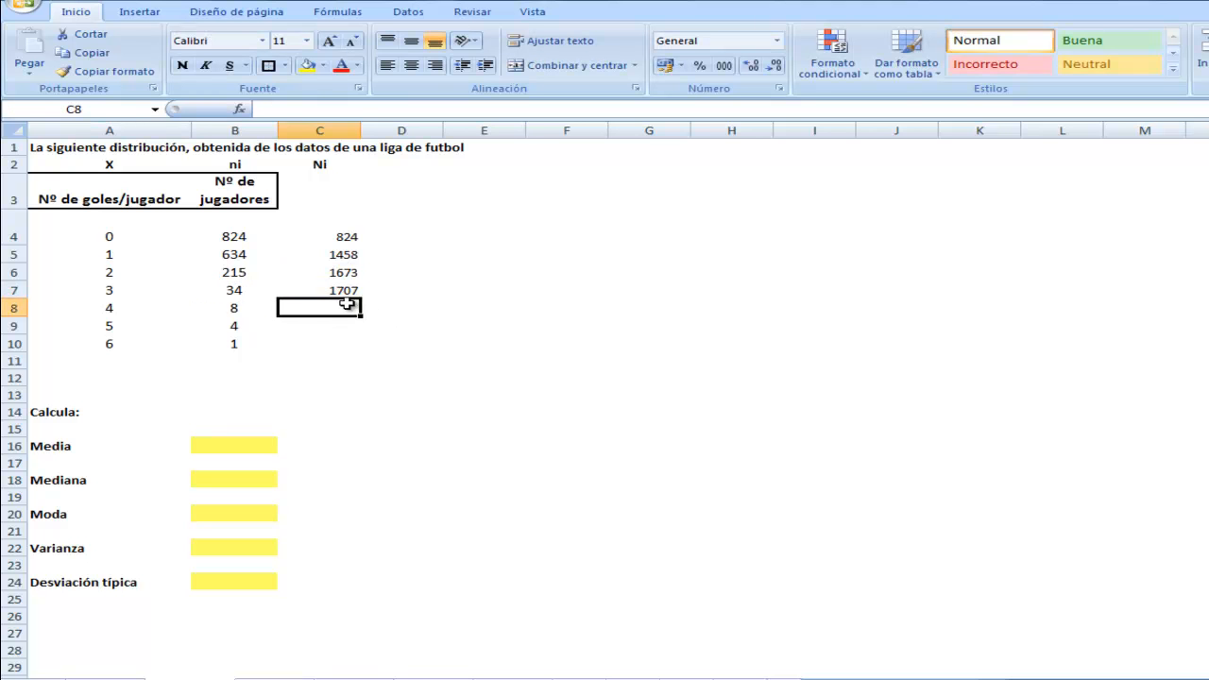
- Calculate the cumulative frequency for 4 goals in cell C8 with the formula =C7+B8
text(=)
click(342, 291)
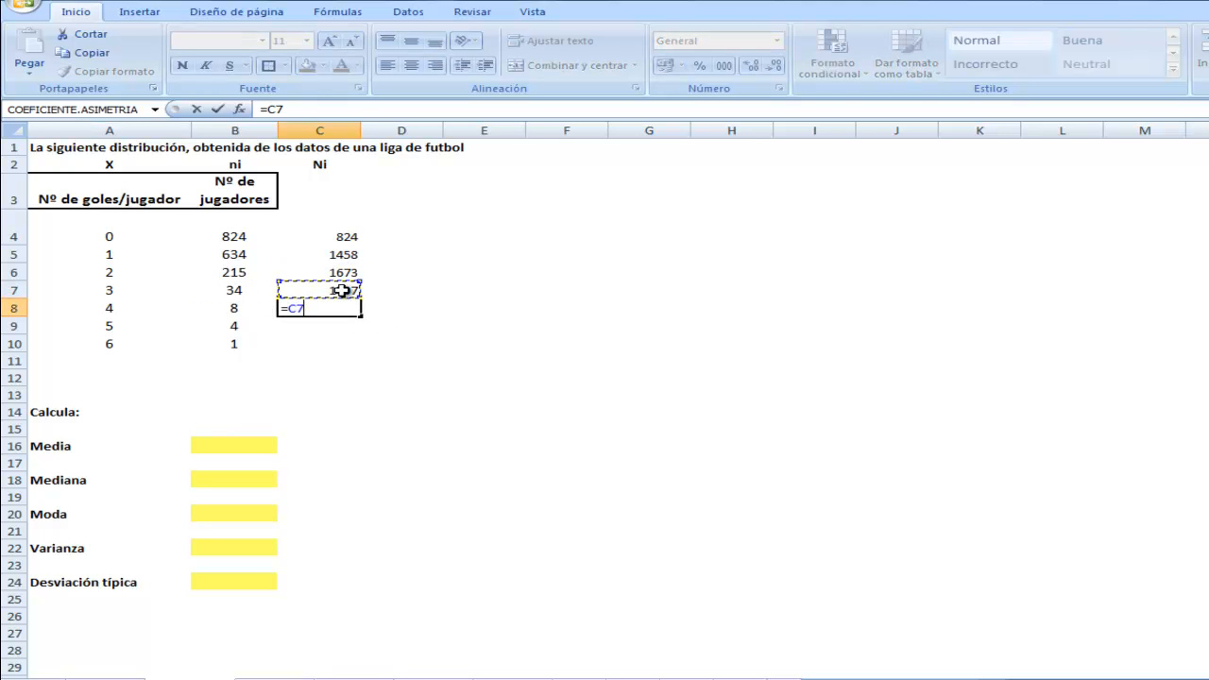
text(+)
click(239, 307)
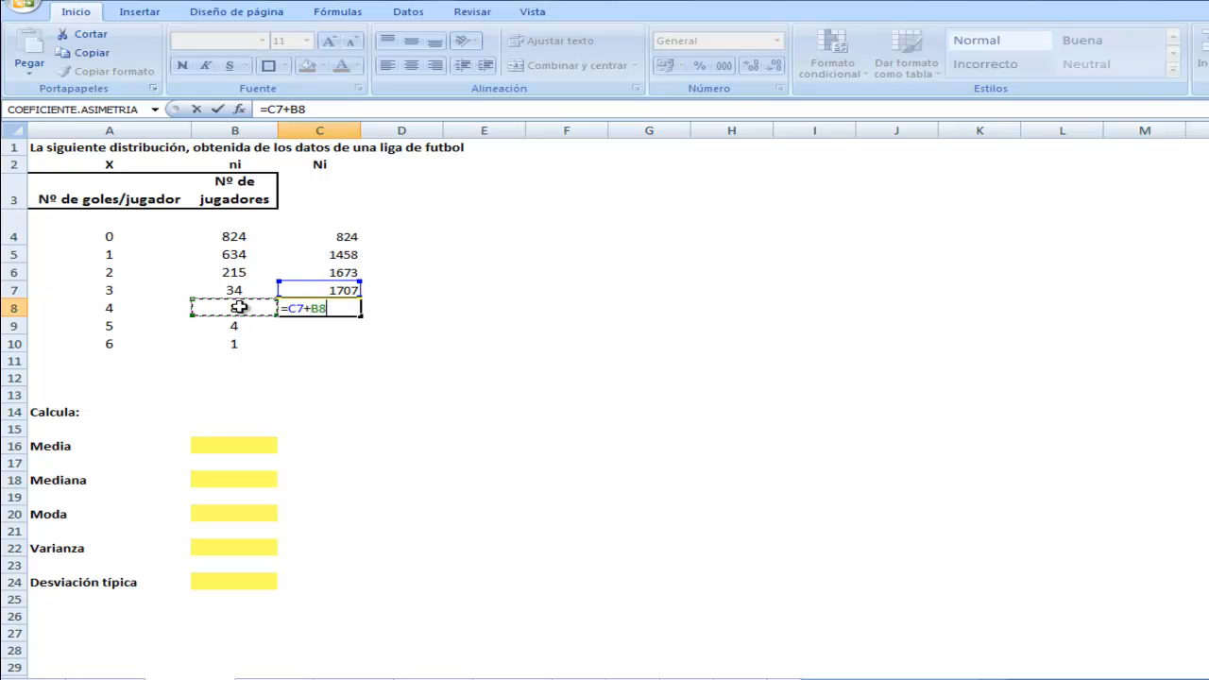
key(Return)
- Calculate the cumulative frequency for 5 goals in cell C9 with the formula =C8+B9
text(=)
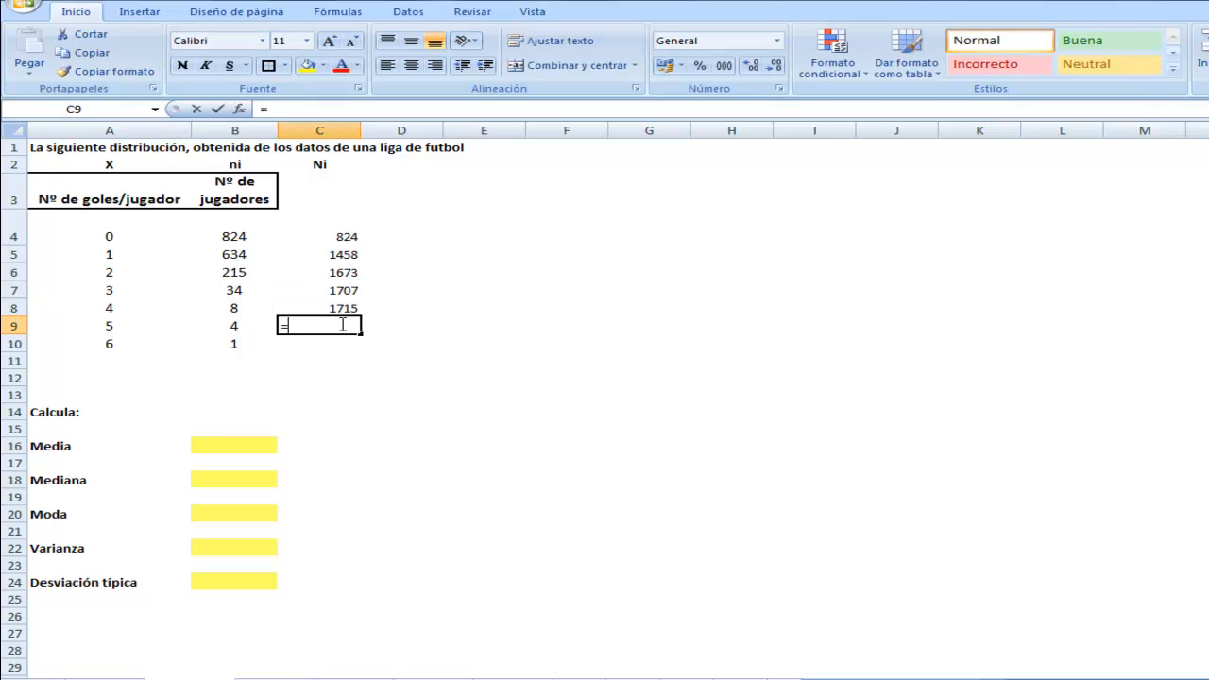
click(346, 308)
text(+)
click(239, 326)
key(Return)
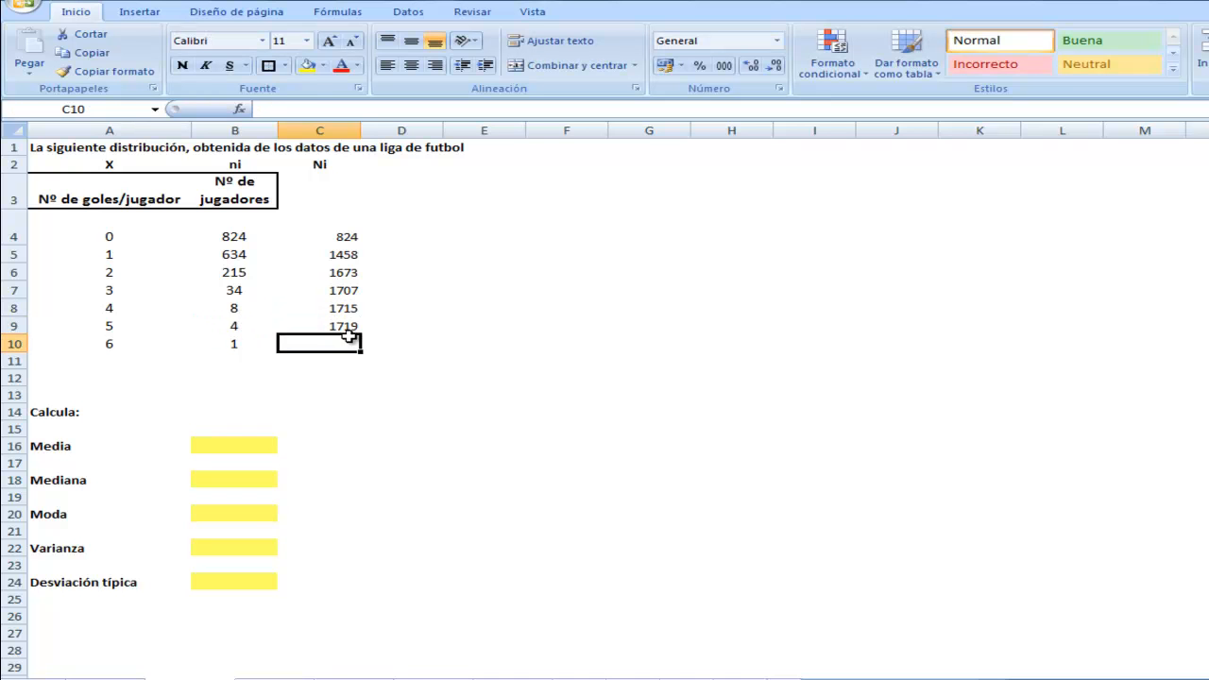
- Calculate the cumulative frequency for 6 goals in cell C10 with the formula =C9+B10
text(=)
click(332, 326)
text(+)
click(248, 343)
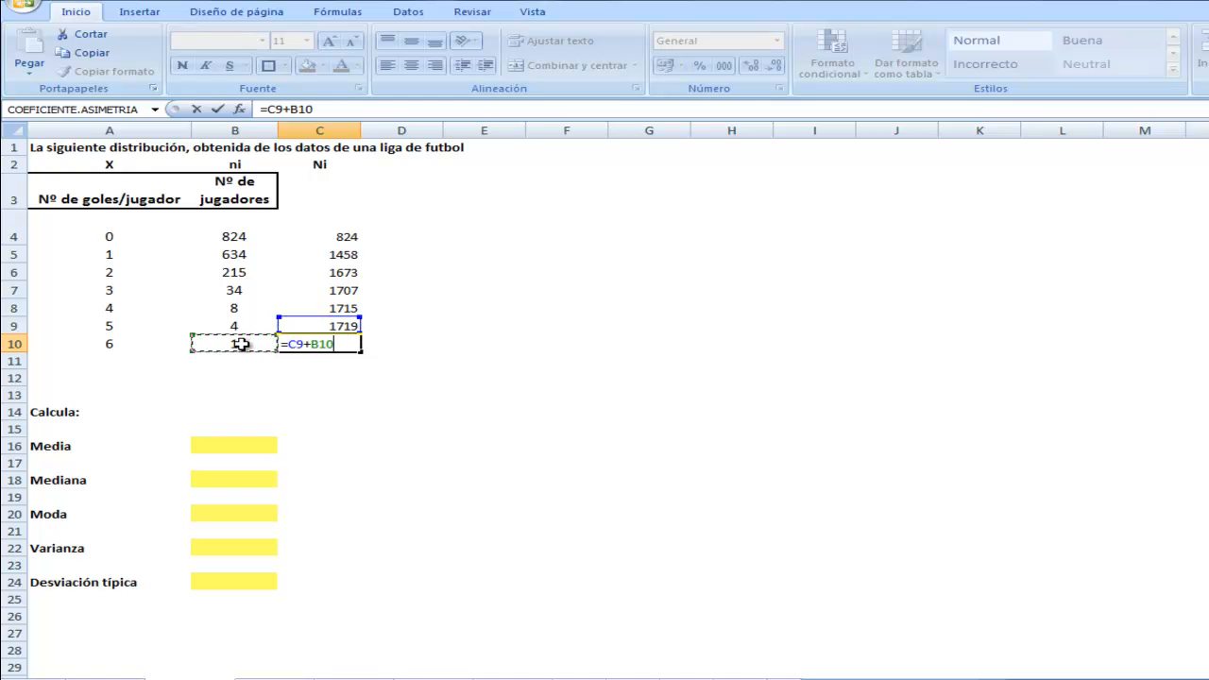
key(Return)
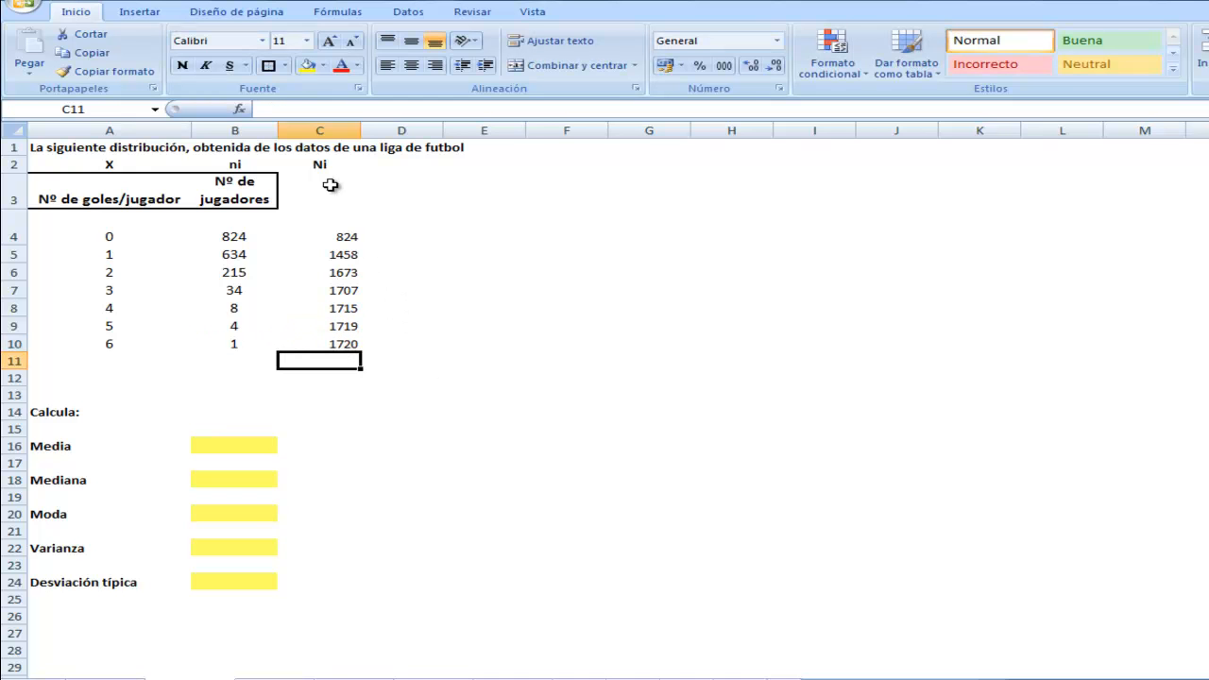
- Center the cumulative frequencies in cells C4 to C10
drag(340, 237, 342, 344)
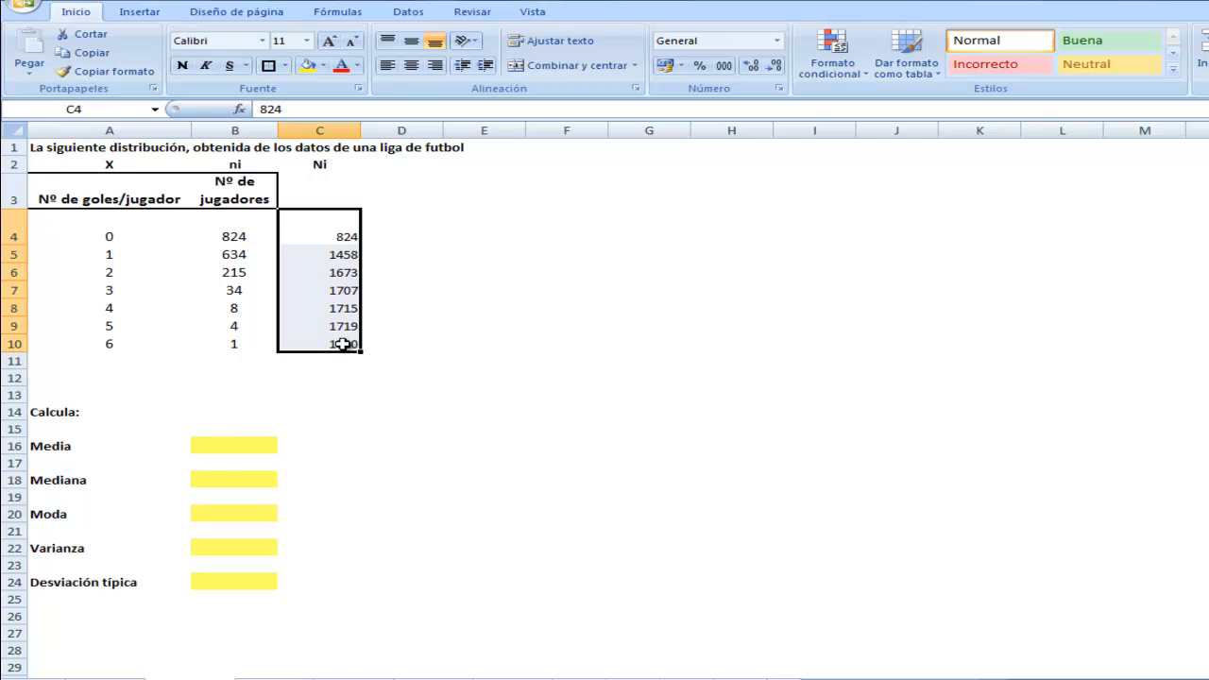
click(413, 66)
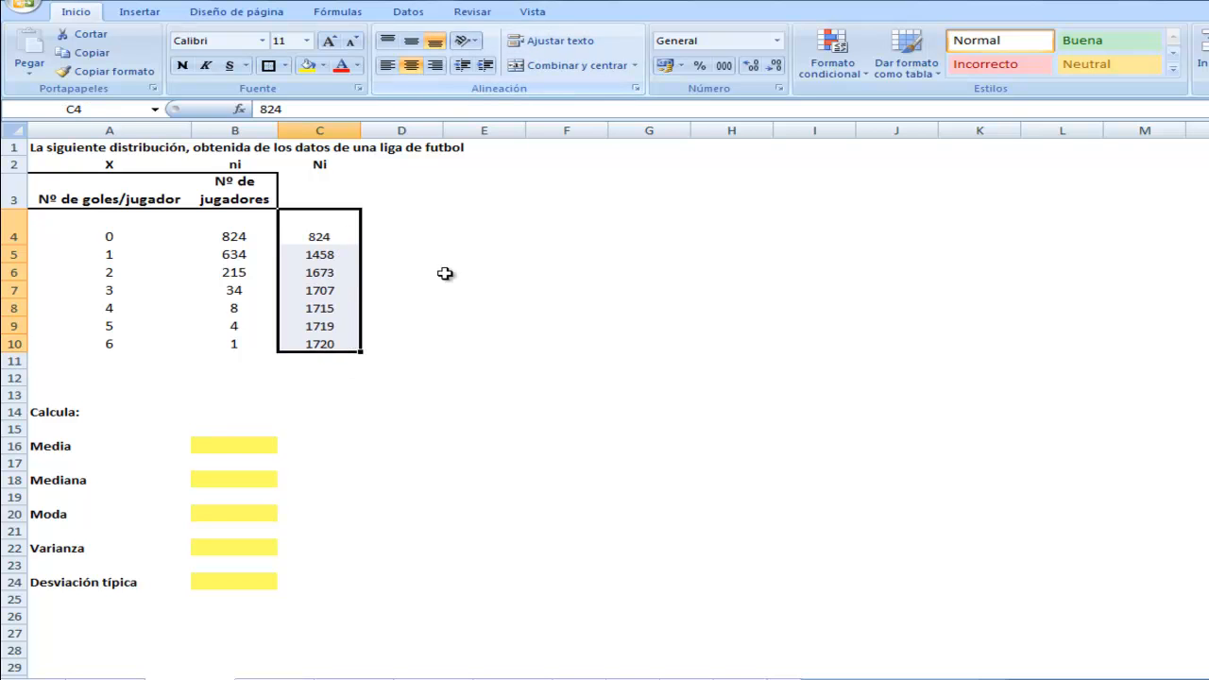
click(445, 273)
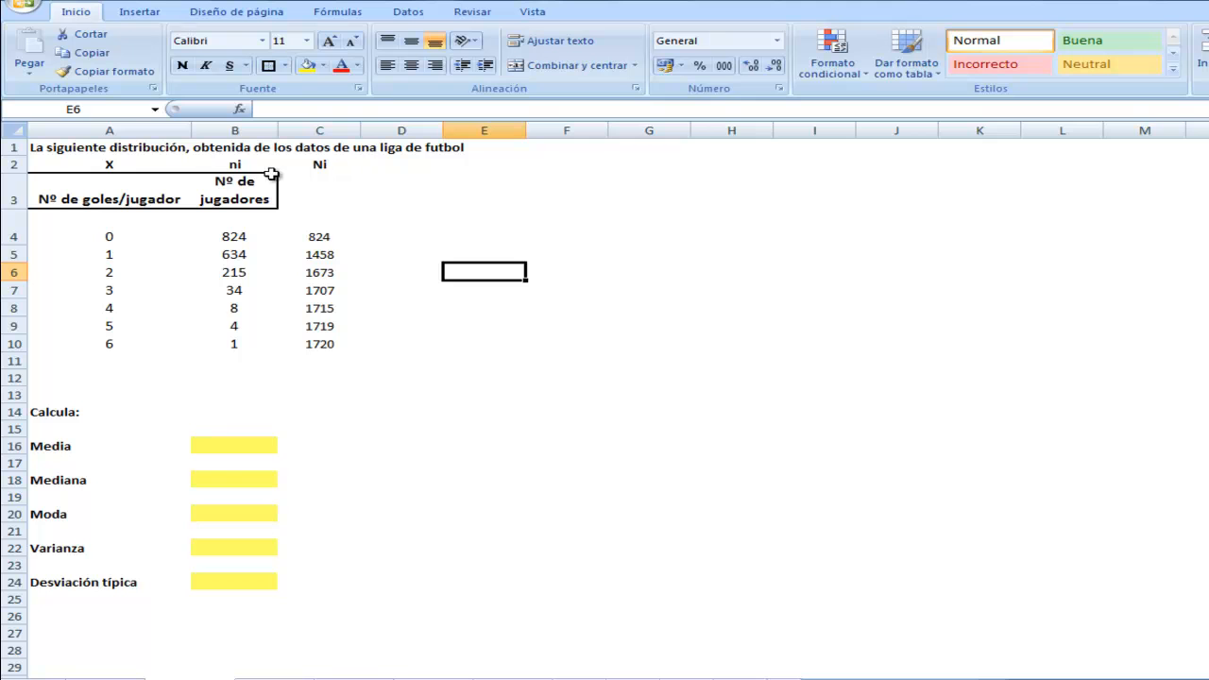
- Add the column headings fi in cell D2 and Fi in cell E2
click(389, 165)
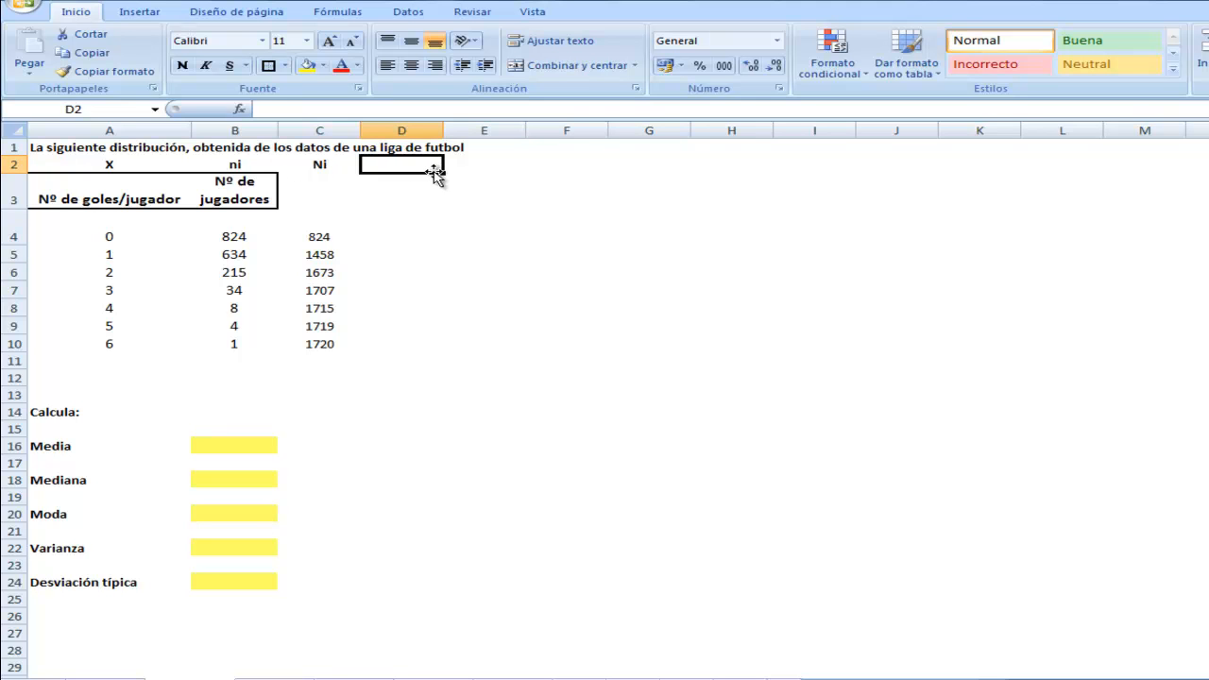
text(fi)
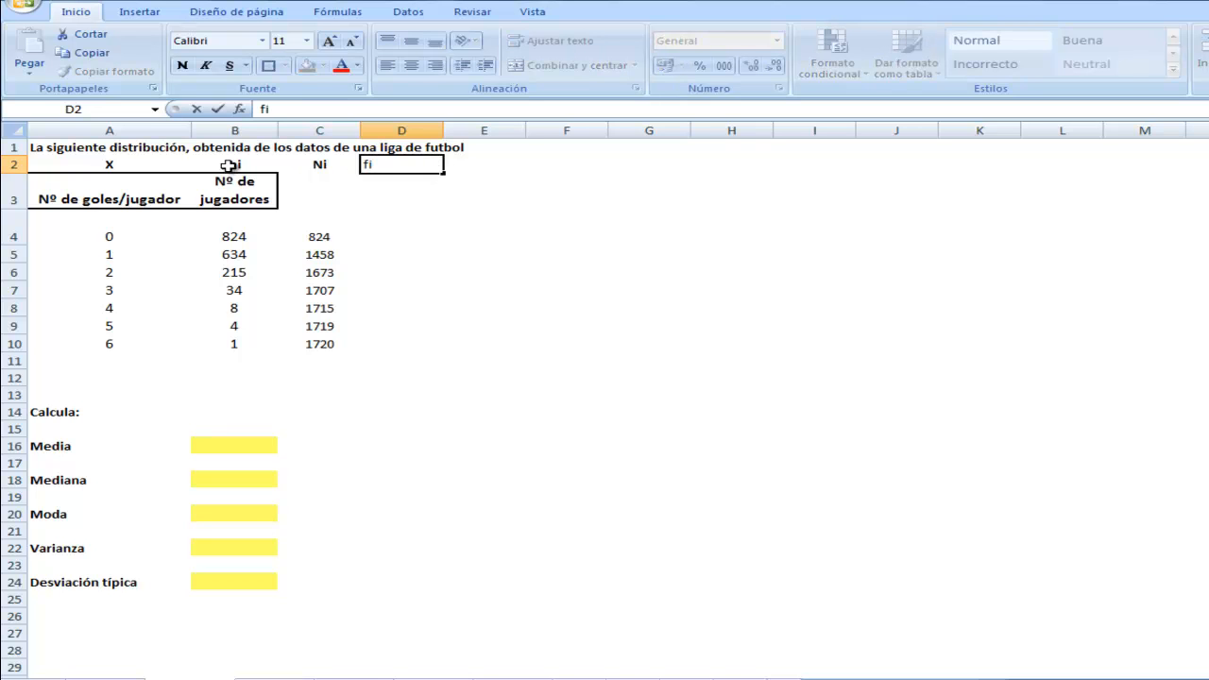
click(490, 165)
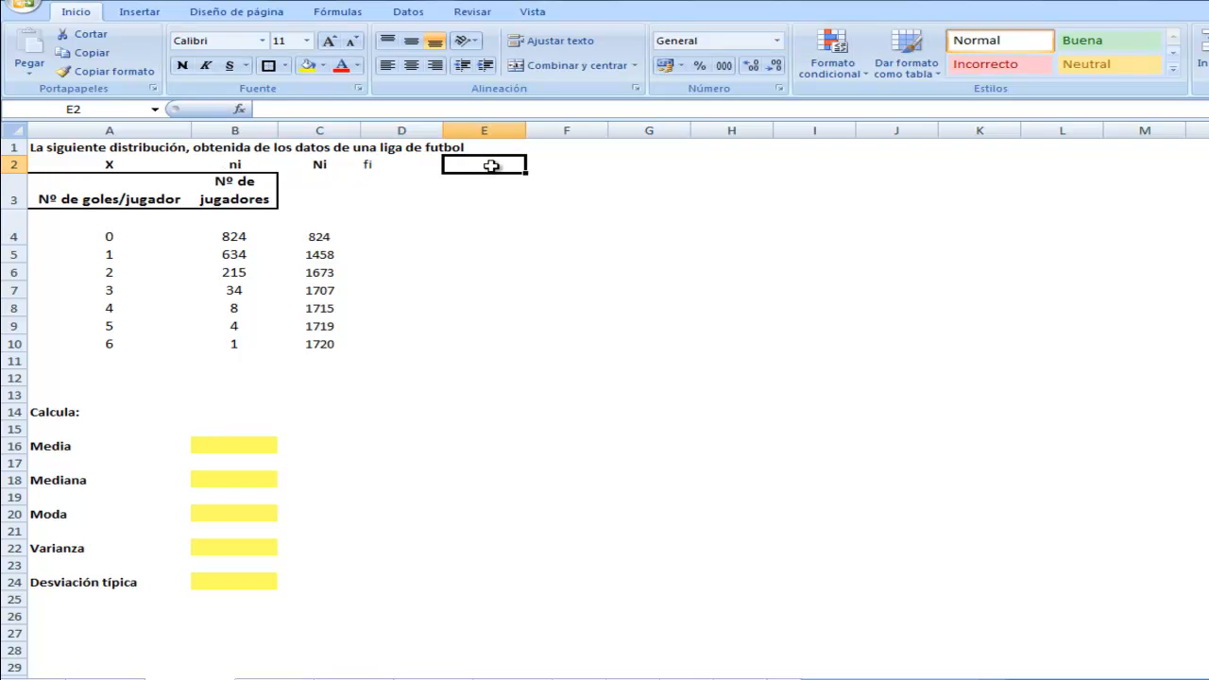
text(F)
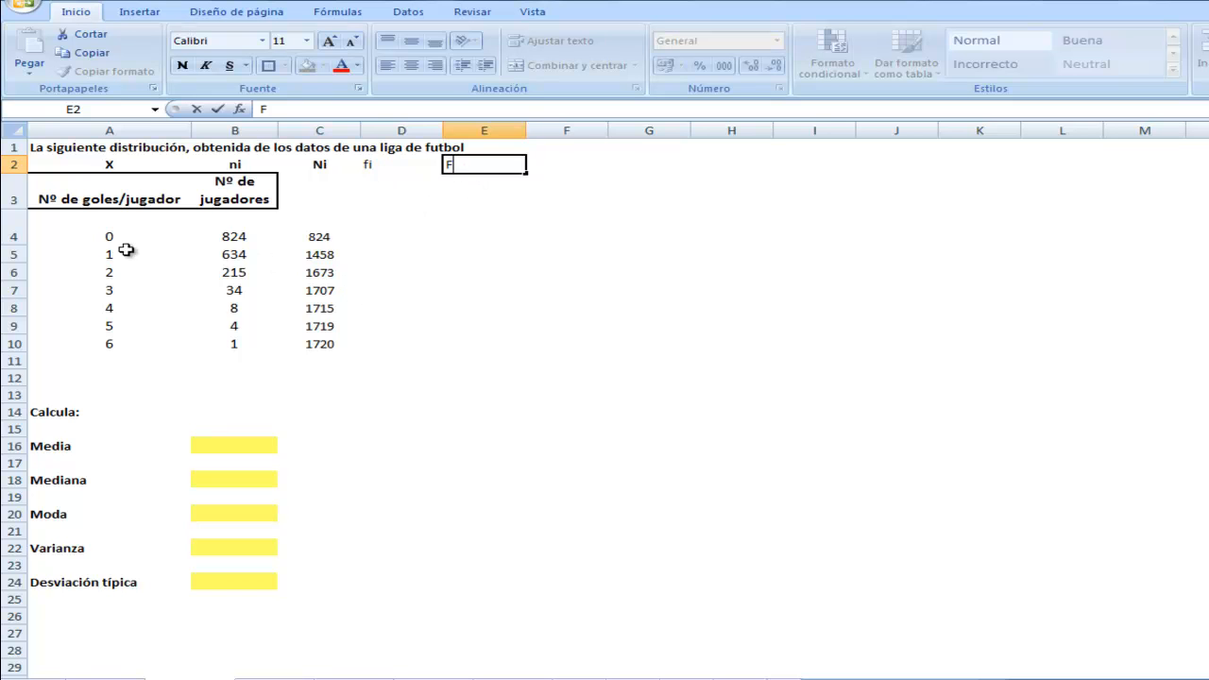
text(i)
- Make the fi and Fi headings in D2:E2 bold and centered
drag(375, 165, 480, 167)
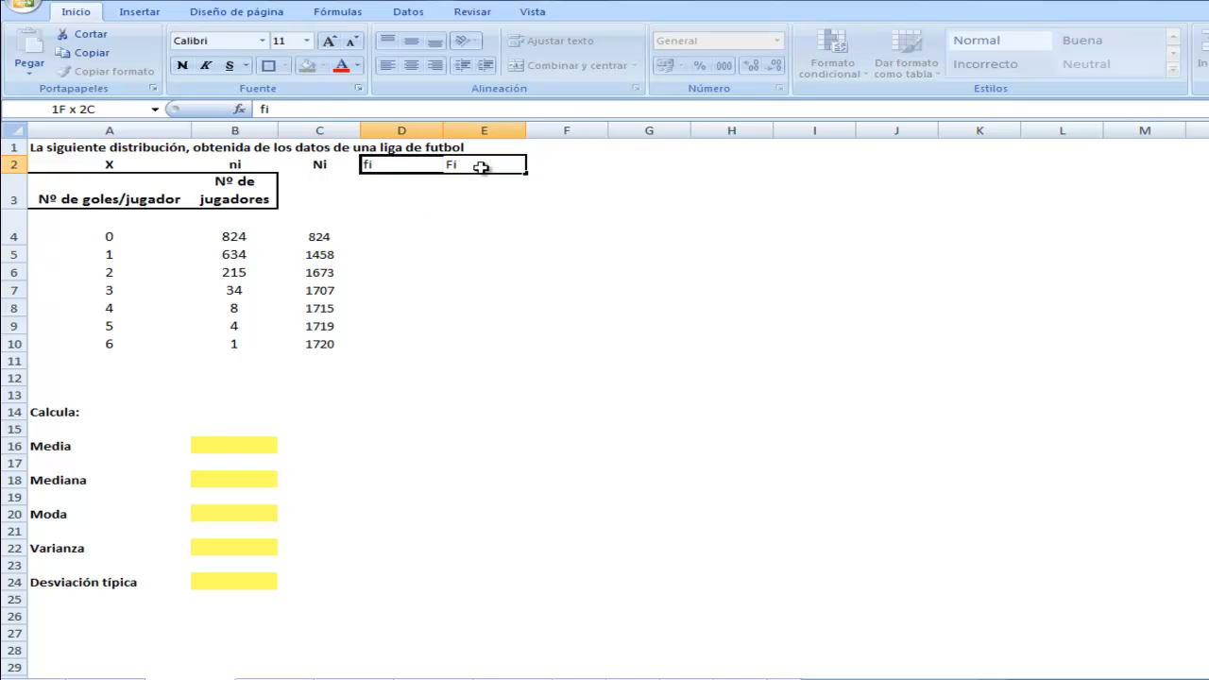
click(182, 66)
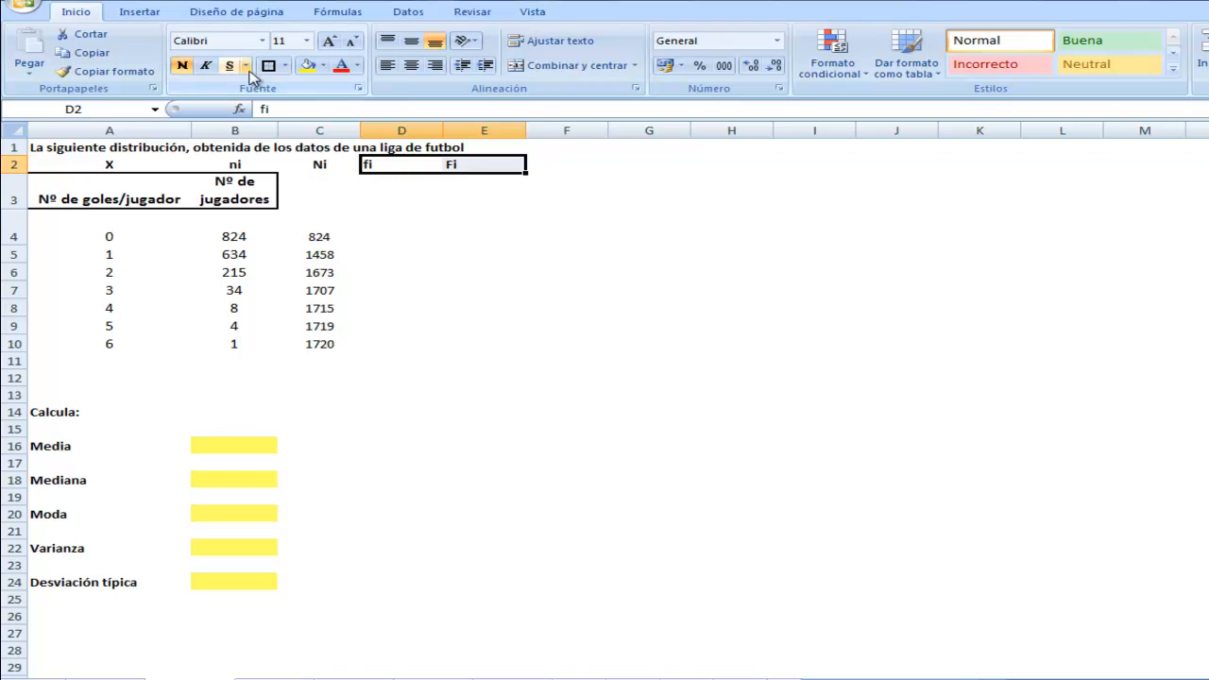
click(413, 66)
click(468, 256)
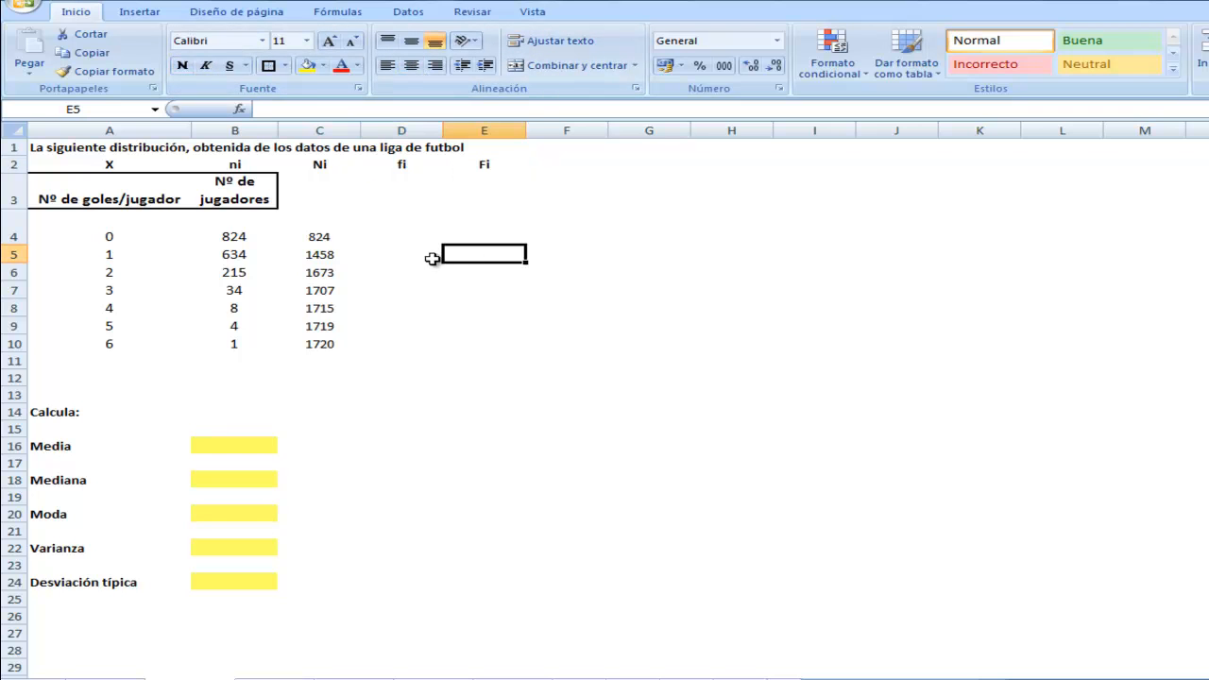
click(400, 237)
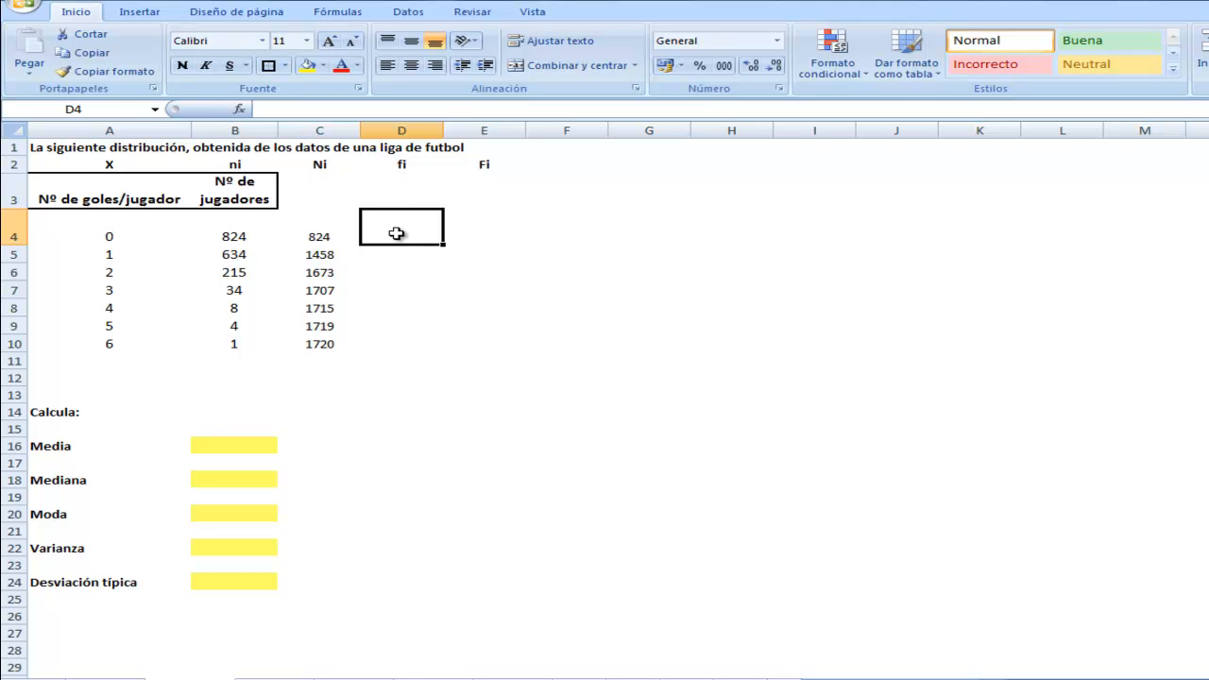
text(=)
click(227, 237)
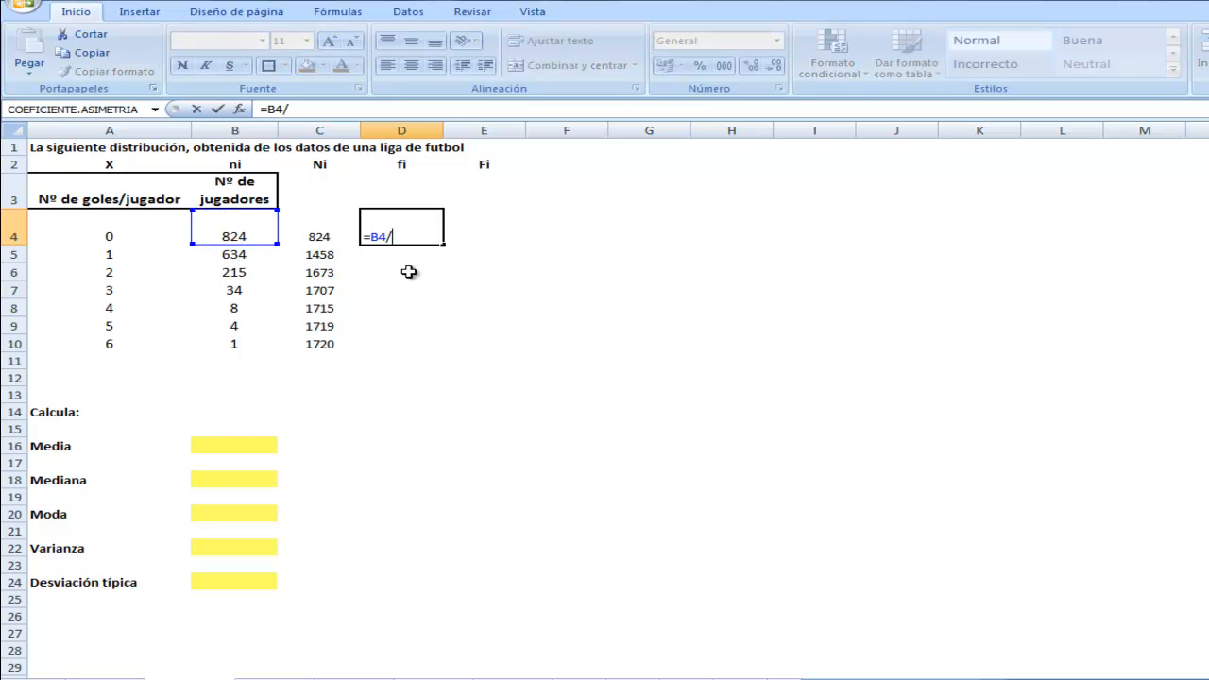
key(Escape)
click(515, 331)
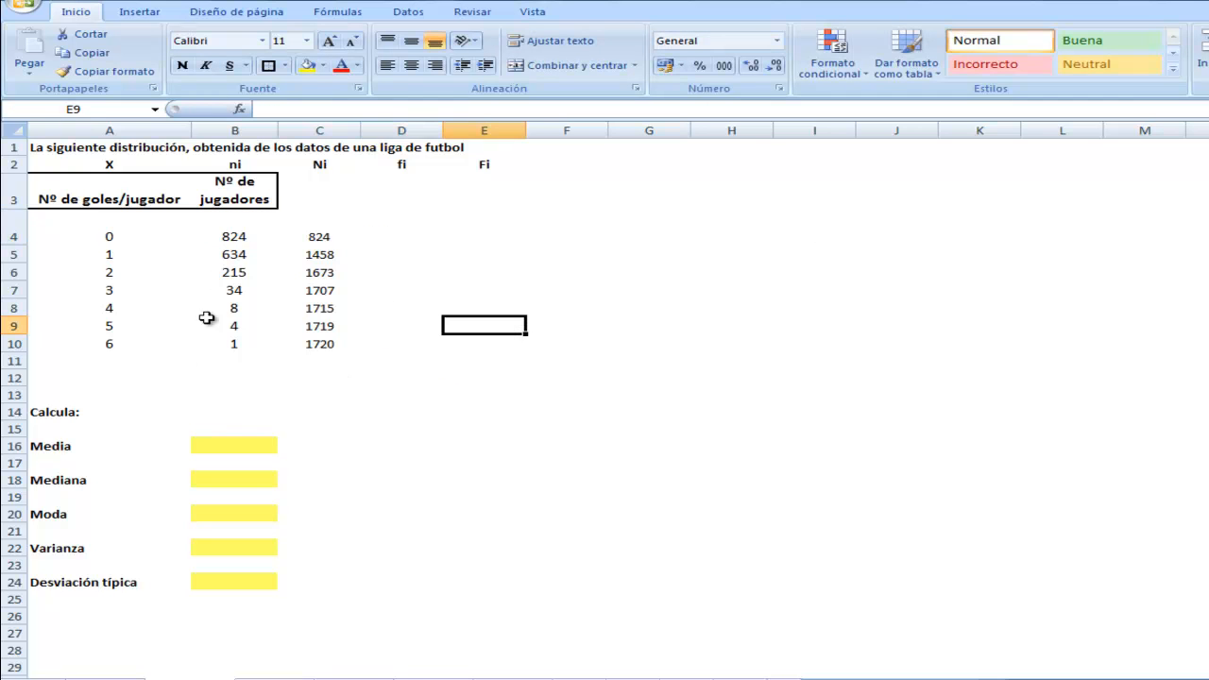
- Total the numbers of players in B4:B10 with AutoSum, placing the sum in cell B11
drag(234, 240, 237, 343)
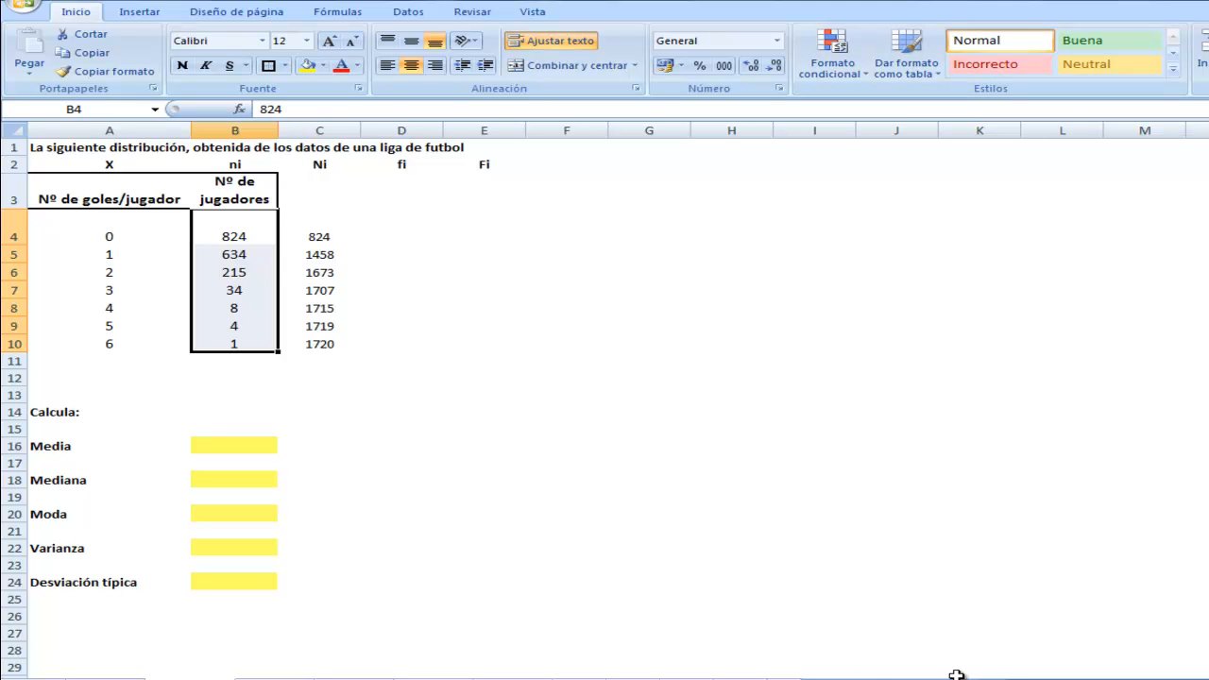
drag(1039, 679, 1037, 679)
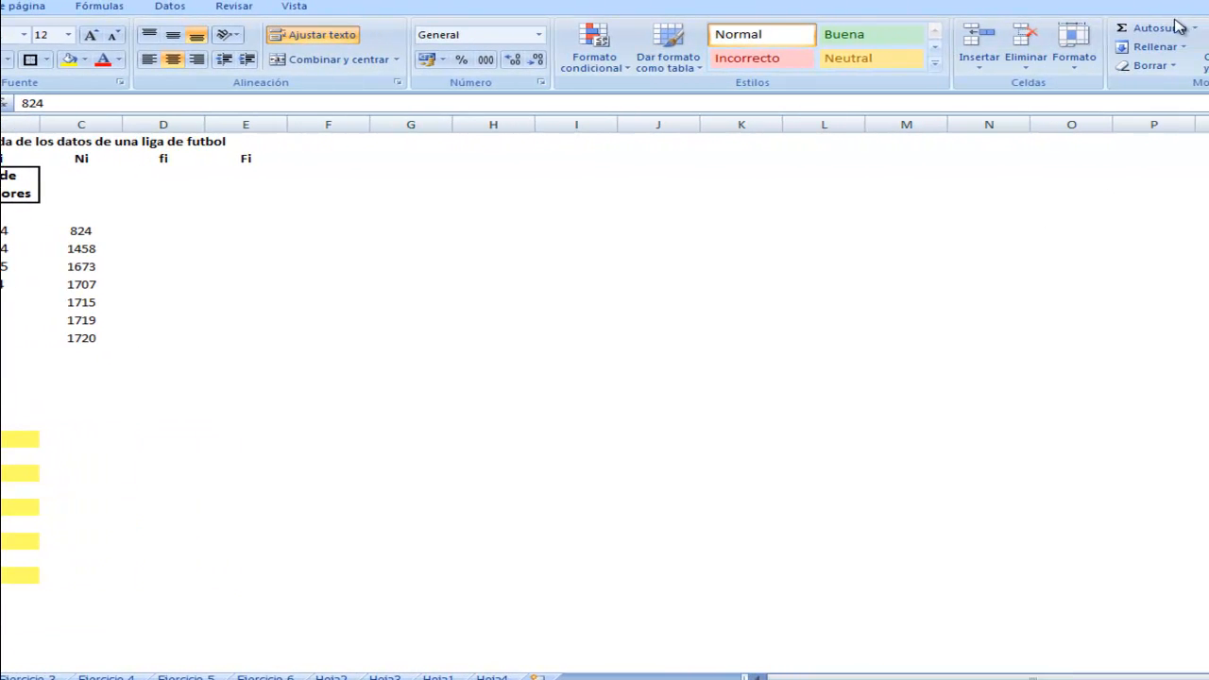
click(3, 230)
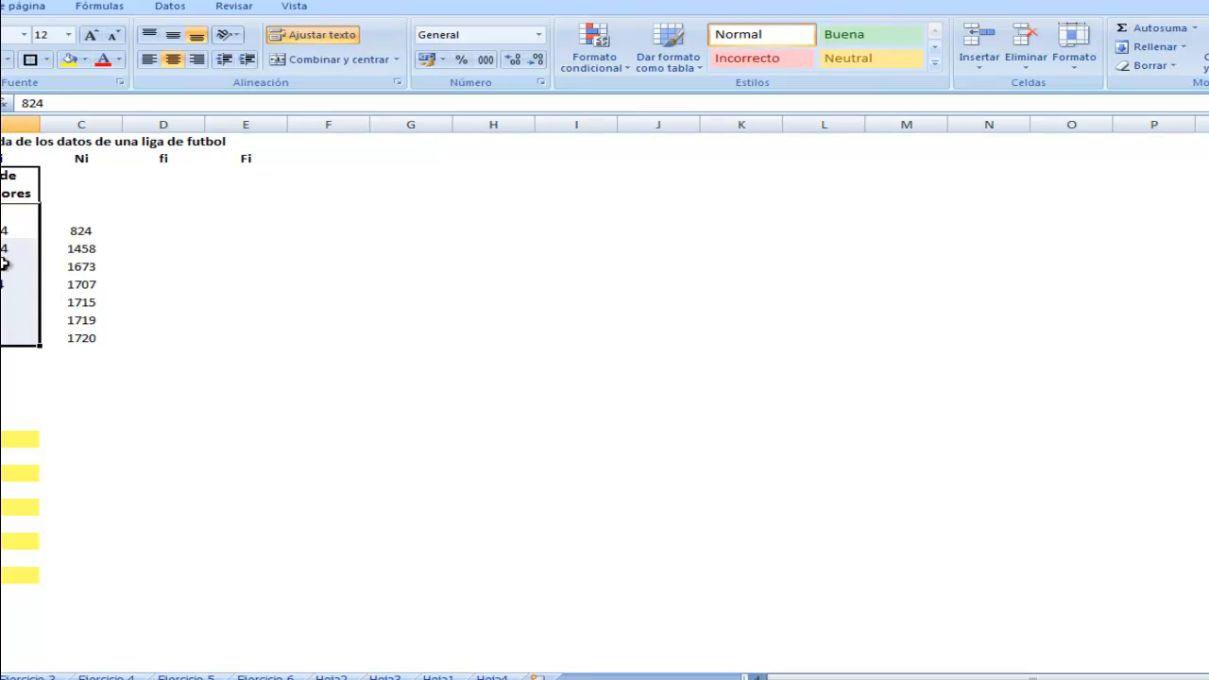
click(912, 678)
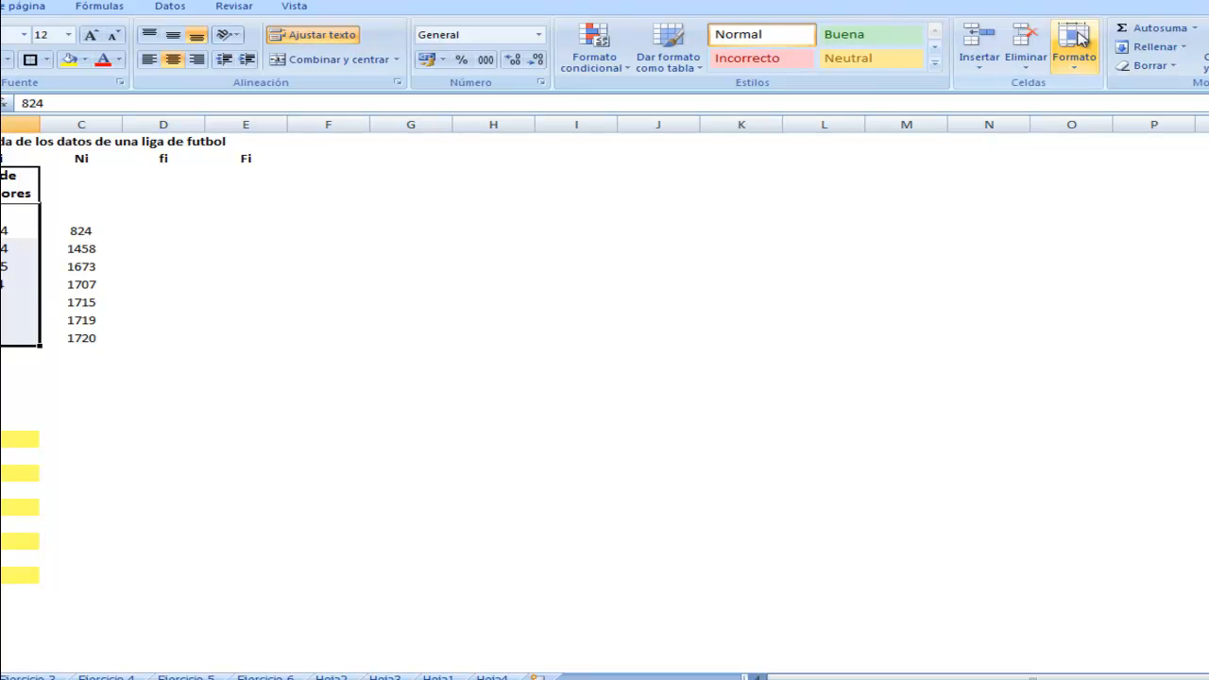
click(1138, 27)
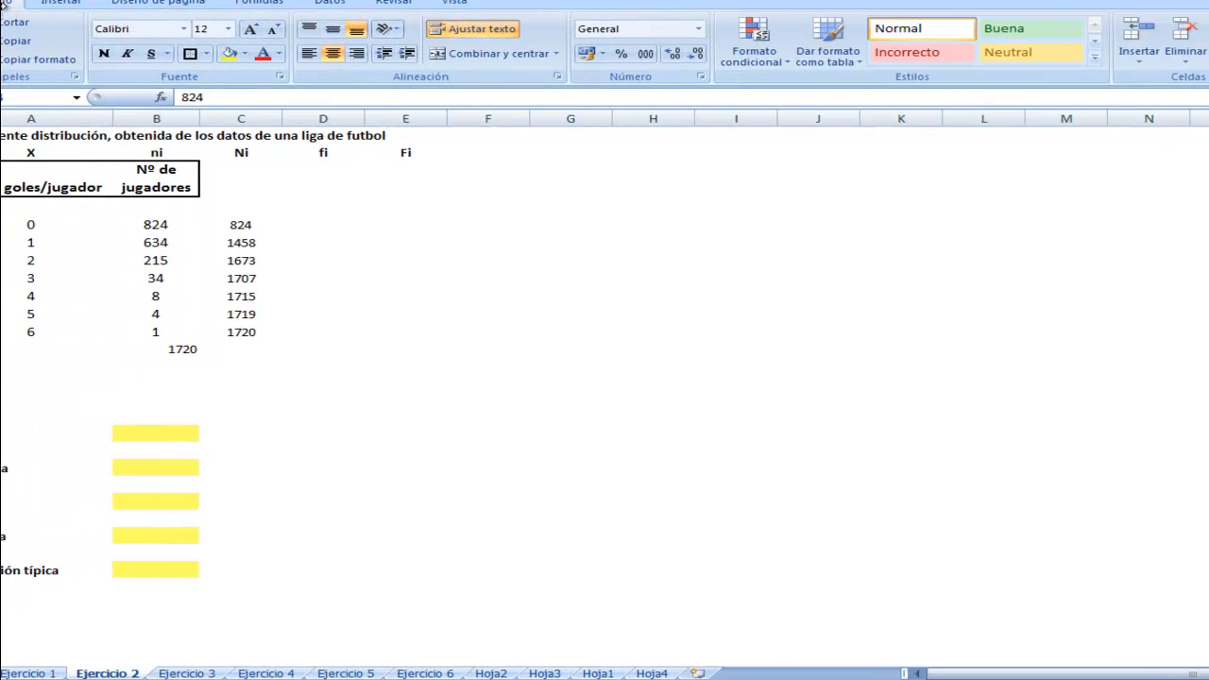
- Center the total number of players in cell B11 and check its sum formula
key(ctrl+shift+Down)
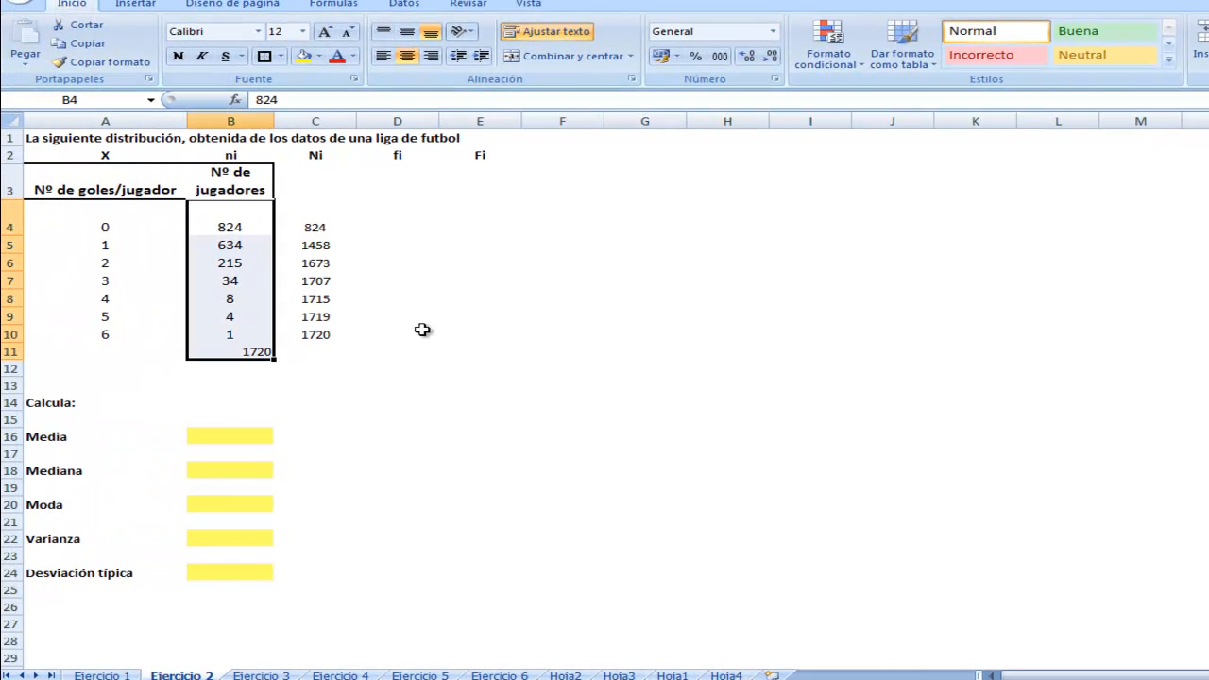
click(236, 218)
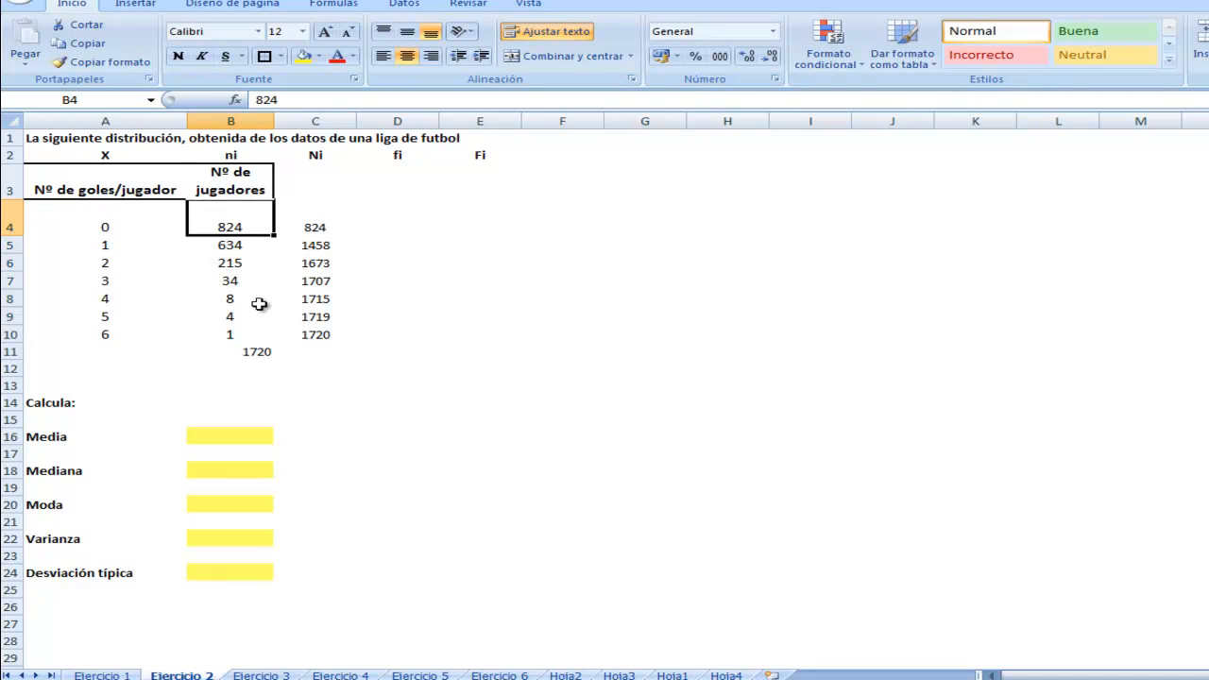
click(261, 355)
click(408, 58)
click(525, 420)
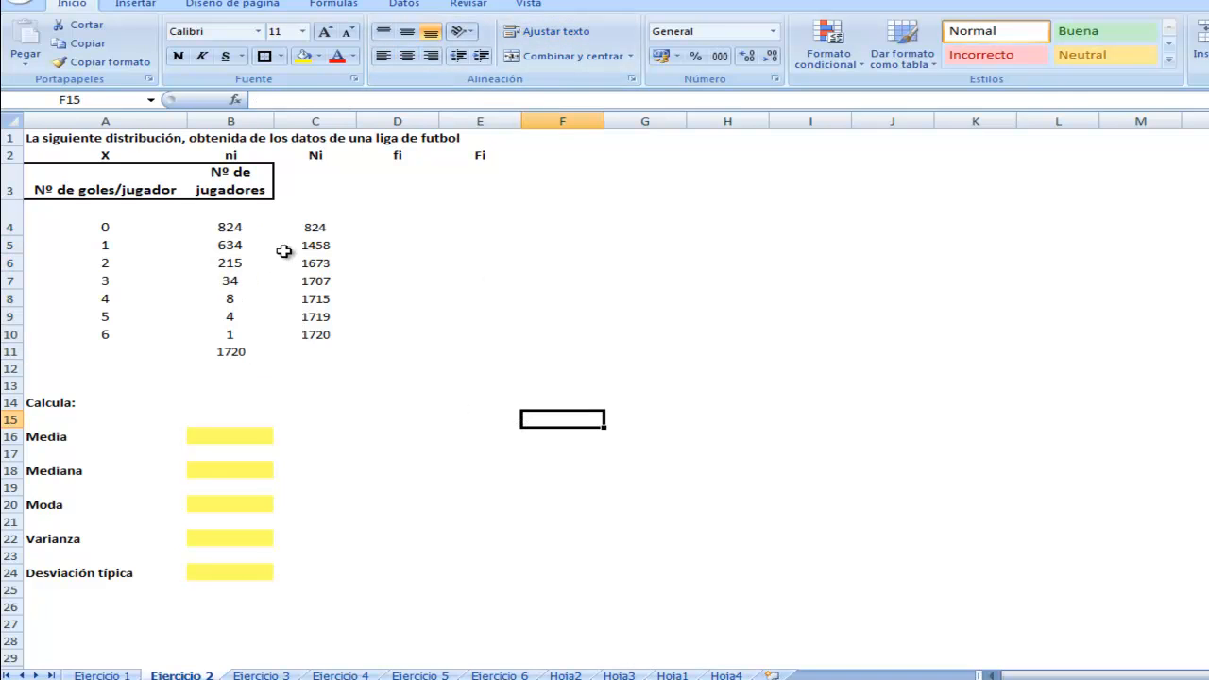
click(250, 225)
click(245, 351)
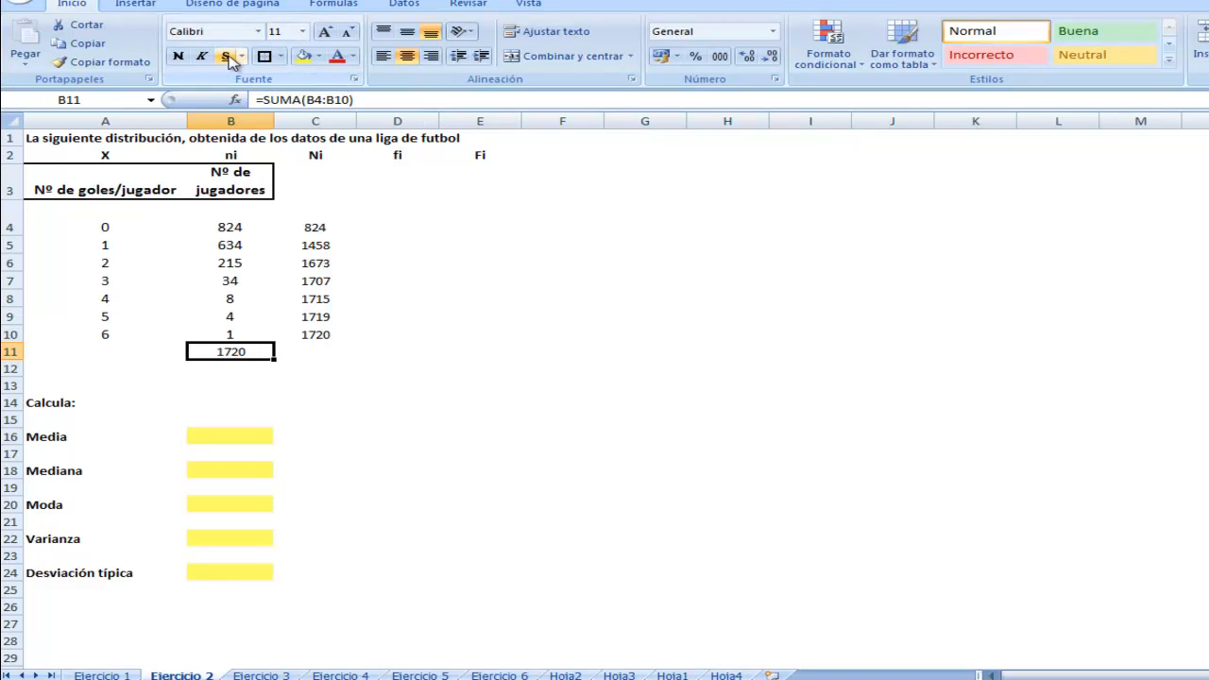
click(442, 382)
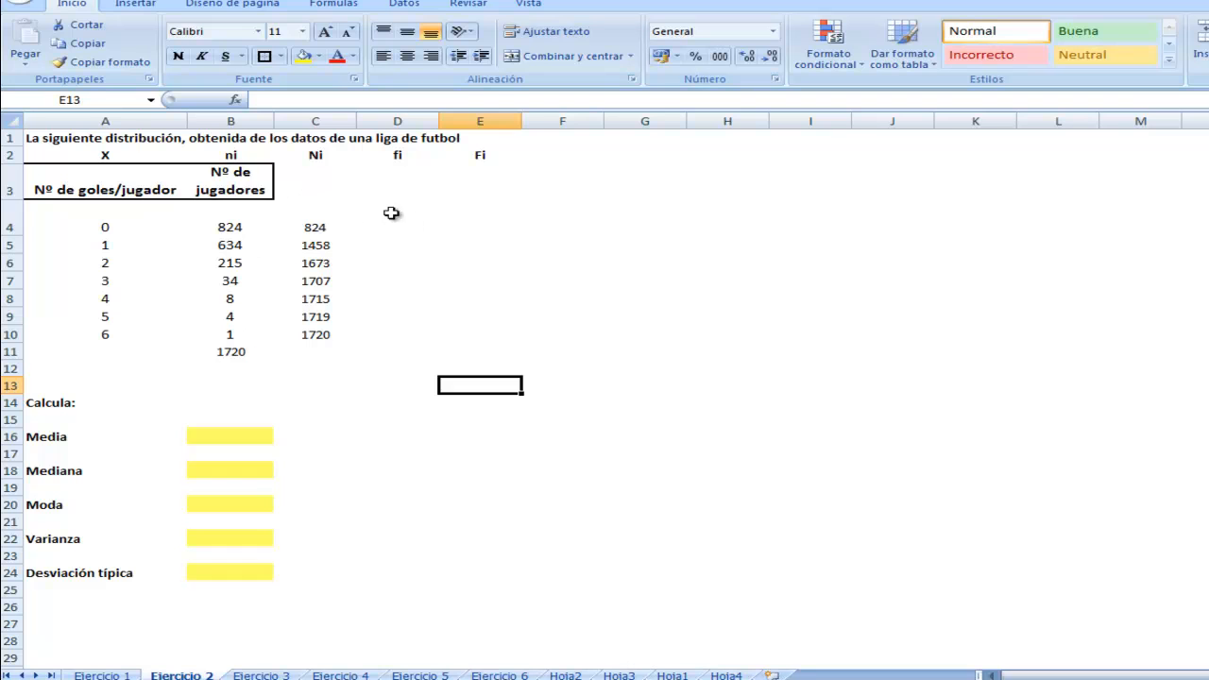
- Calculate the relative frequency for 0 goals in cell D4 with the formula =B4/B11
click(400, 223)
text(=)
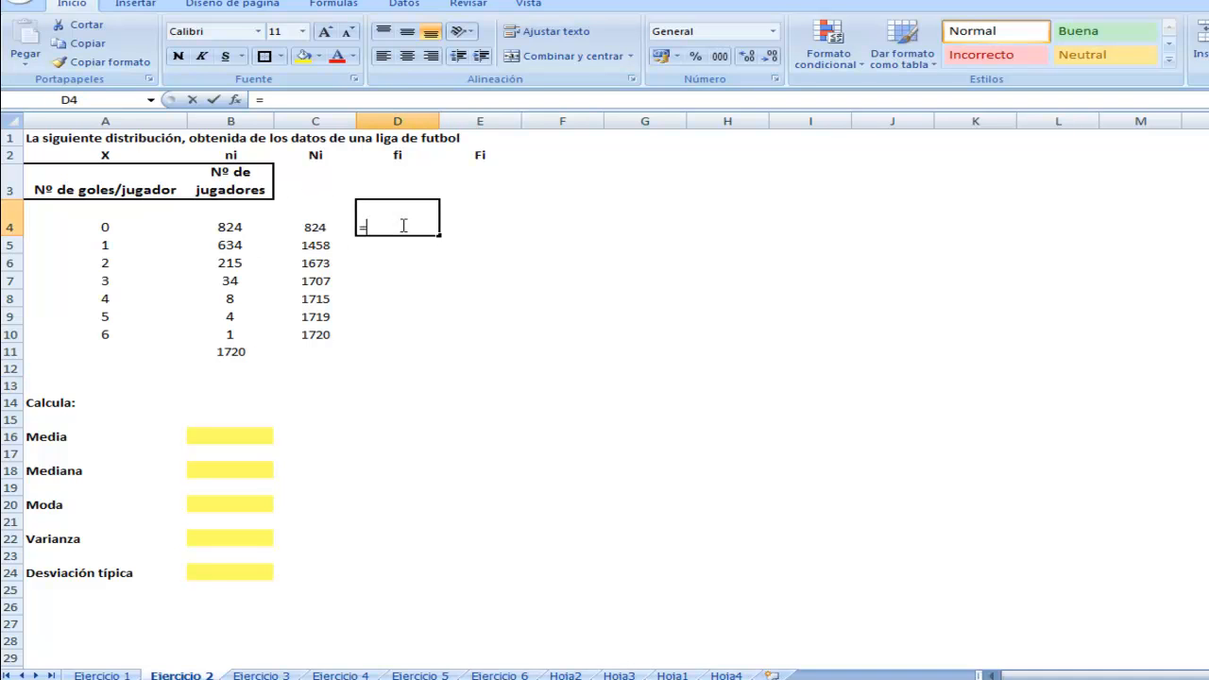
click(239, 224)
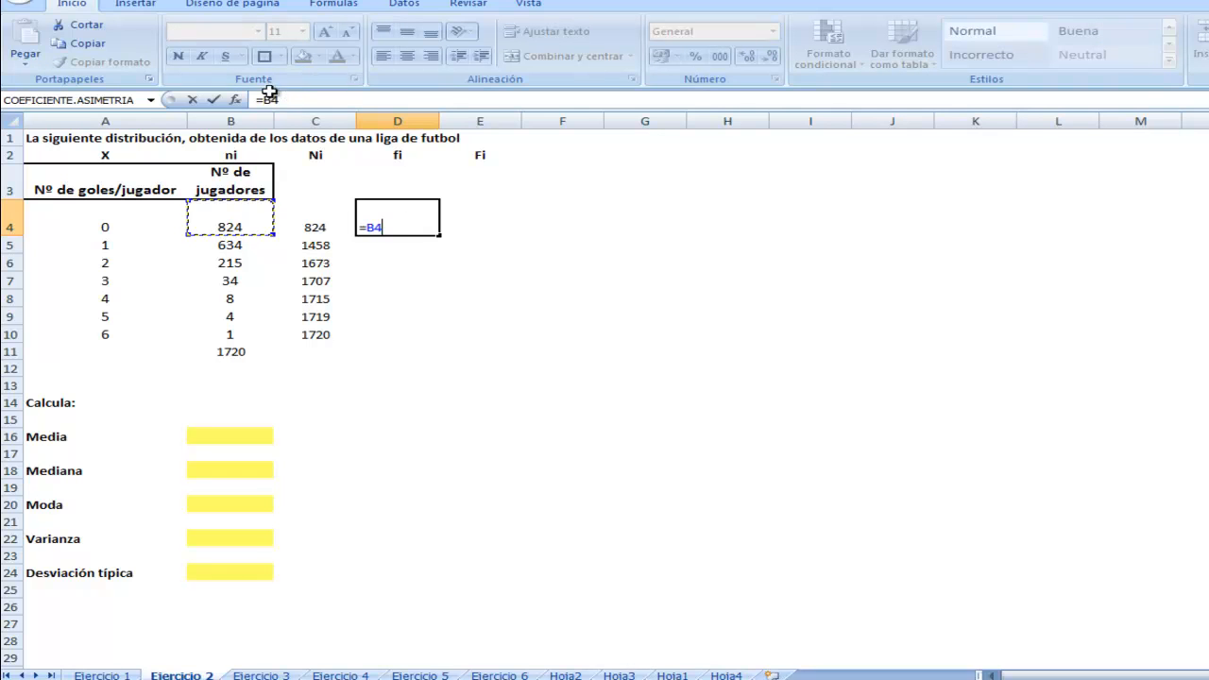
click(245, 224)
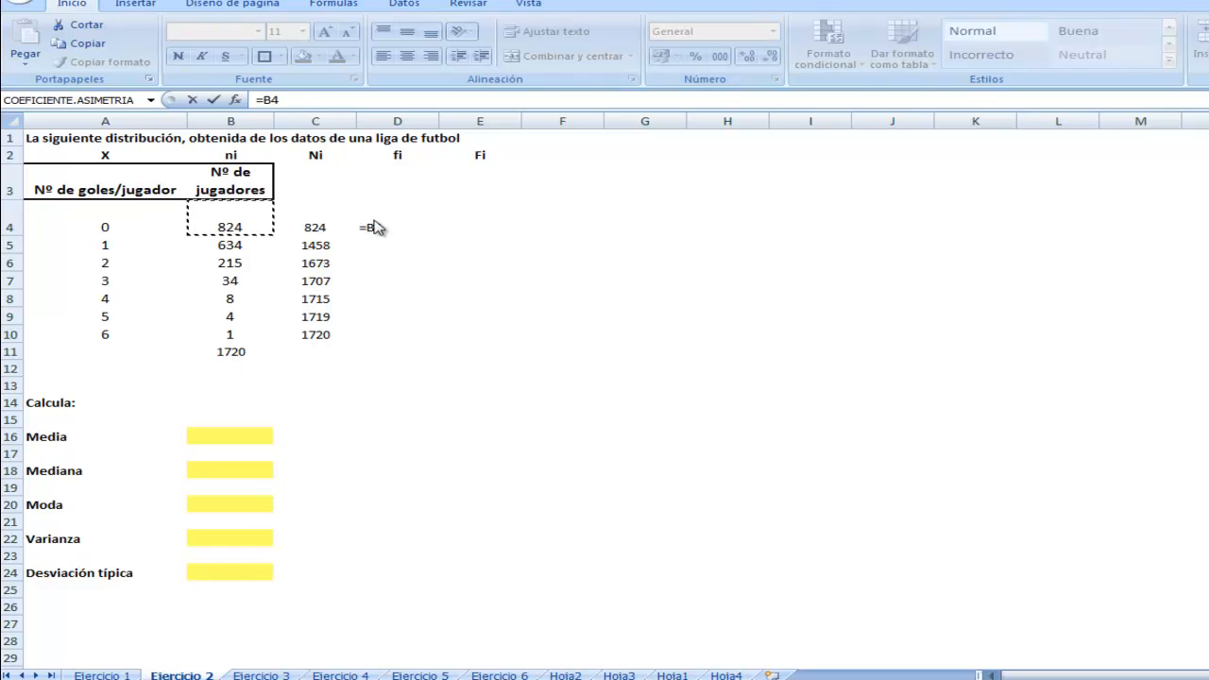
click(288, 99)
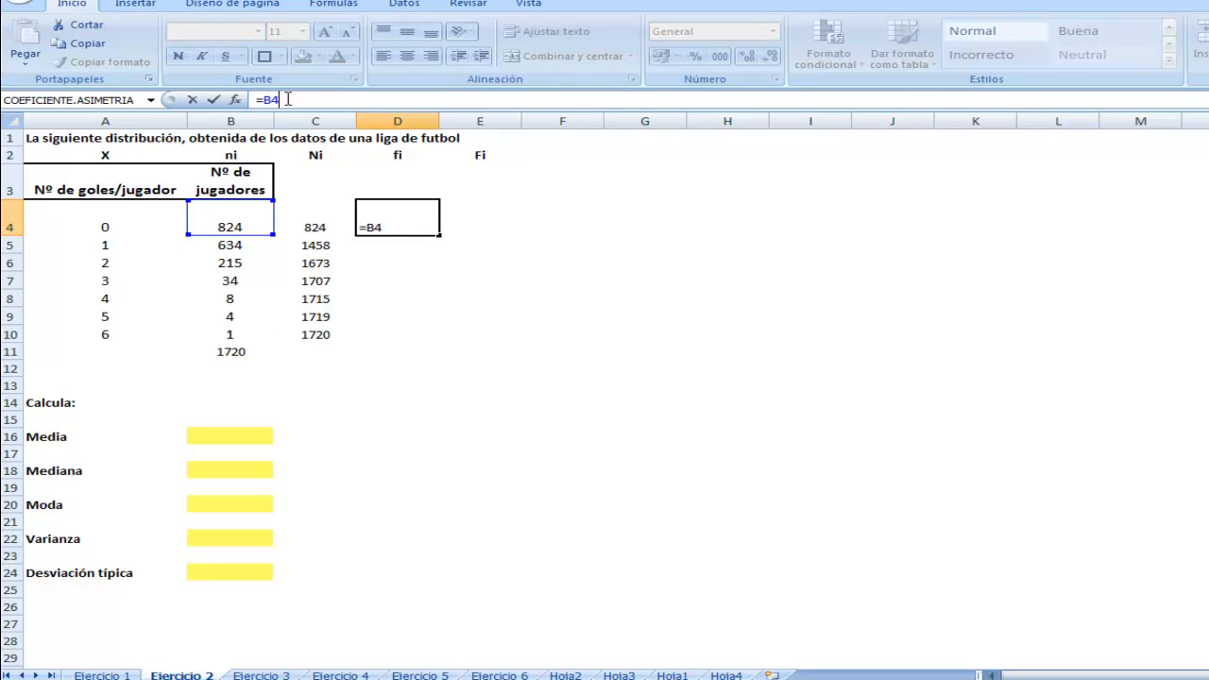
text(/)
click(240, 352)
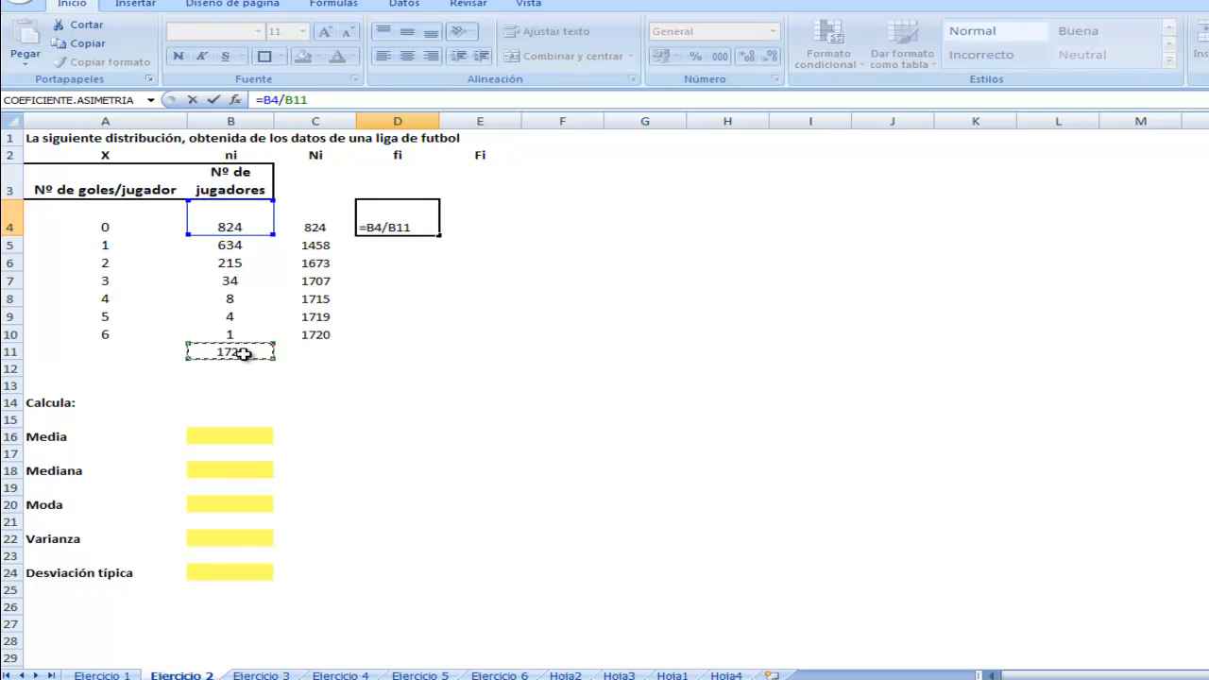
key(Return)
- Copy the relative frequency formula from D4 down to cells D5 through D10
click(412, 228)
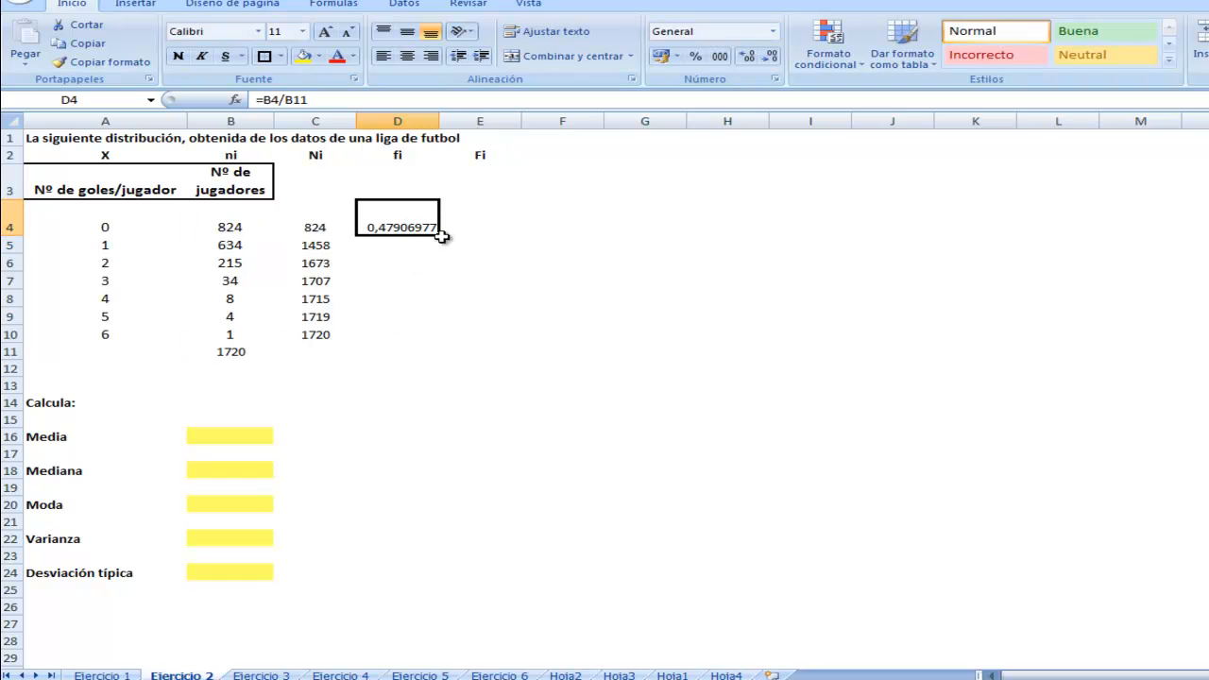
drag(440, 238, 430, 348)
click(492, 351)
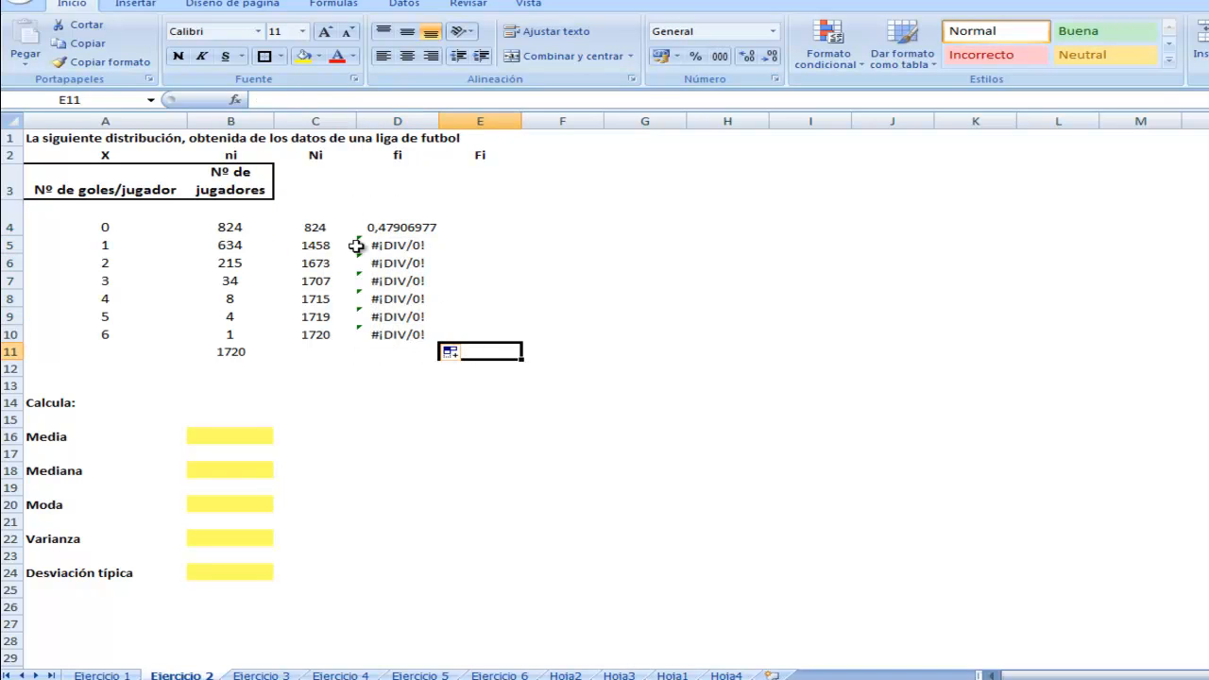
- Compare the copied formulas in D5 and D6 with the original in D4 to see which cell each divides by
click(360, 244)
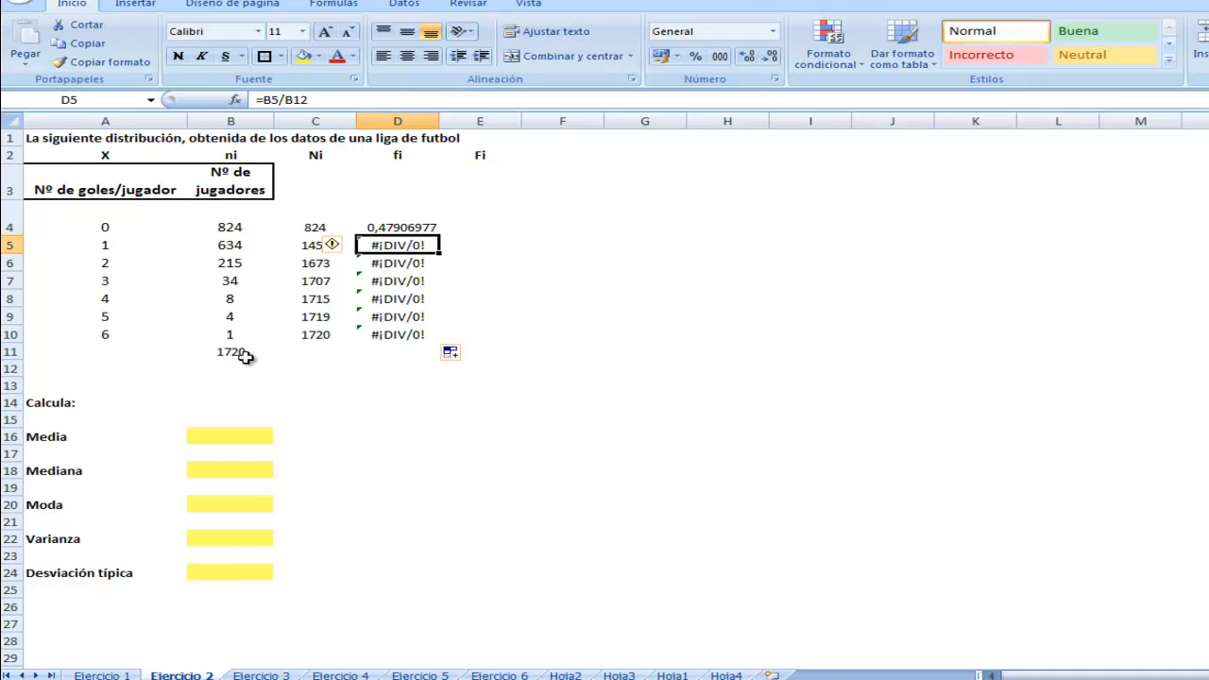
click(404, 231)
click(406, 247)
click(411, 264)
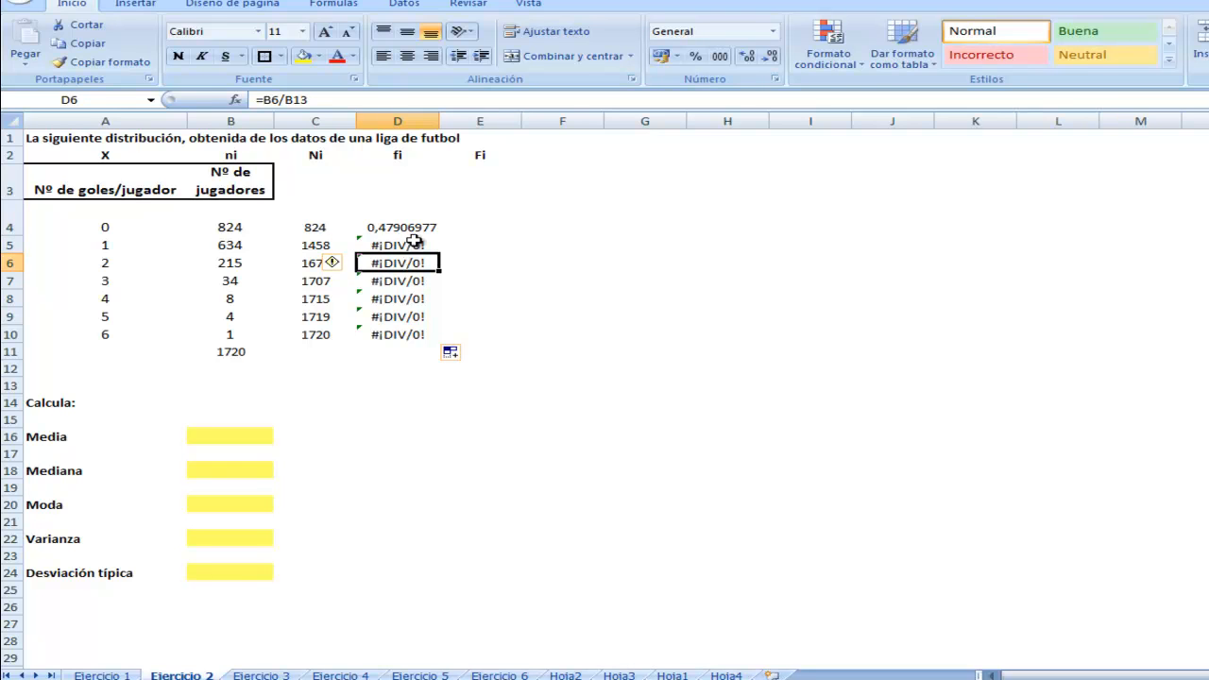
click(416, 232)
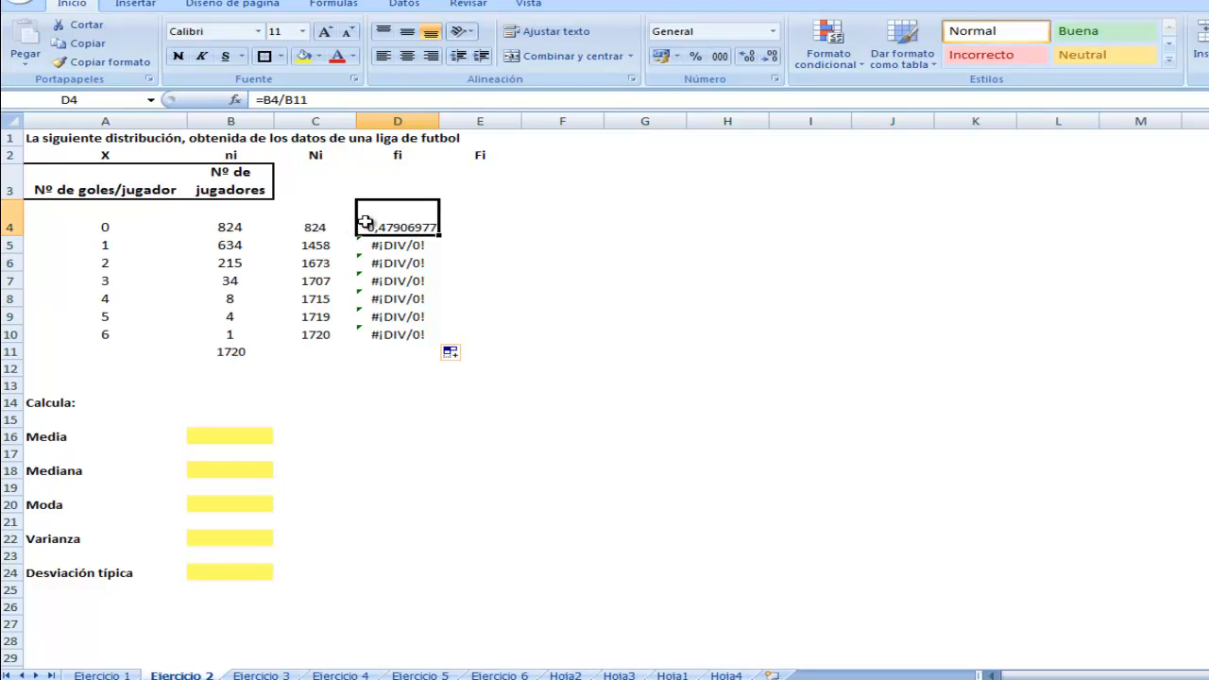
- Change the relative frequency formula in D4 to =B4/B$11 so the reference to the total's row is fixed
click(381, 246)
click(395, 266)
click(395, 281)
click(396, 303)
click(408, 230)
click(294, 101)
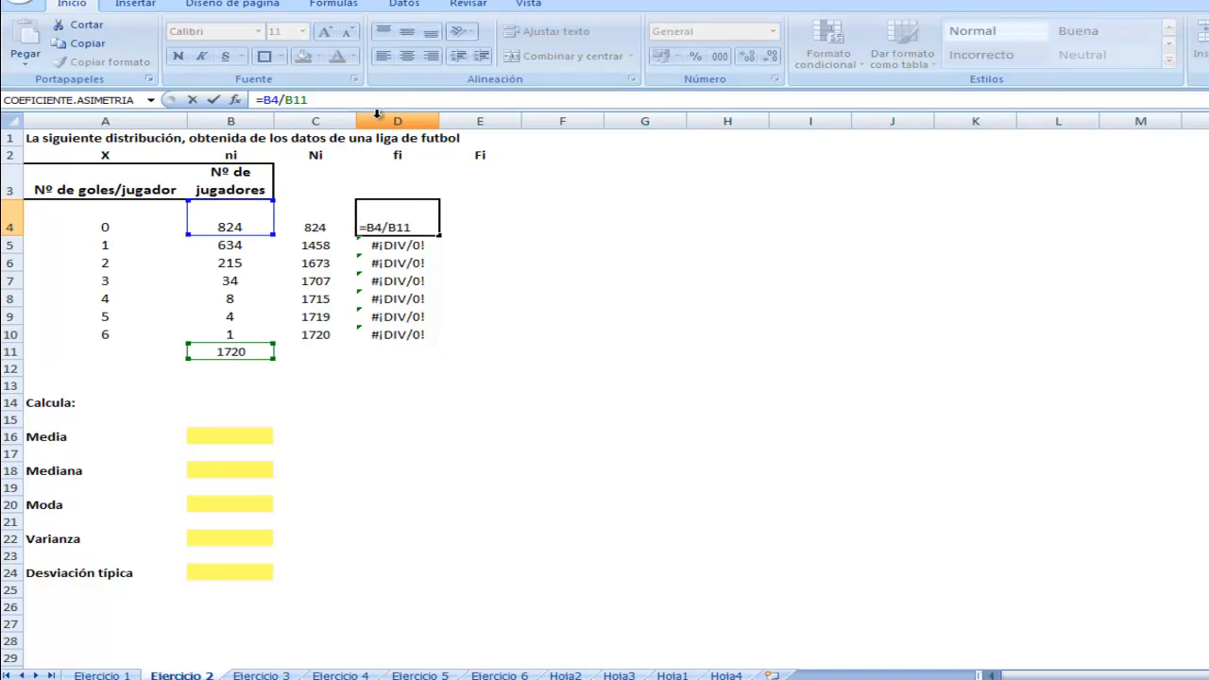
text($)
key(Return)
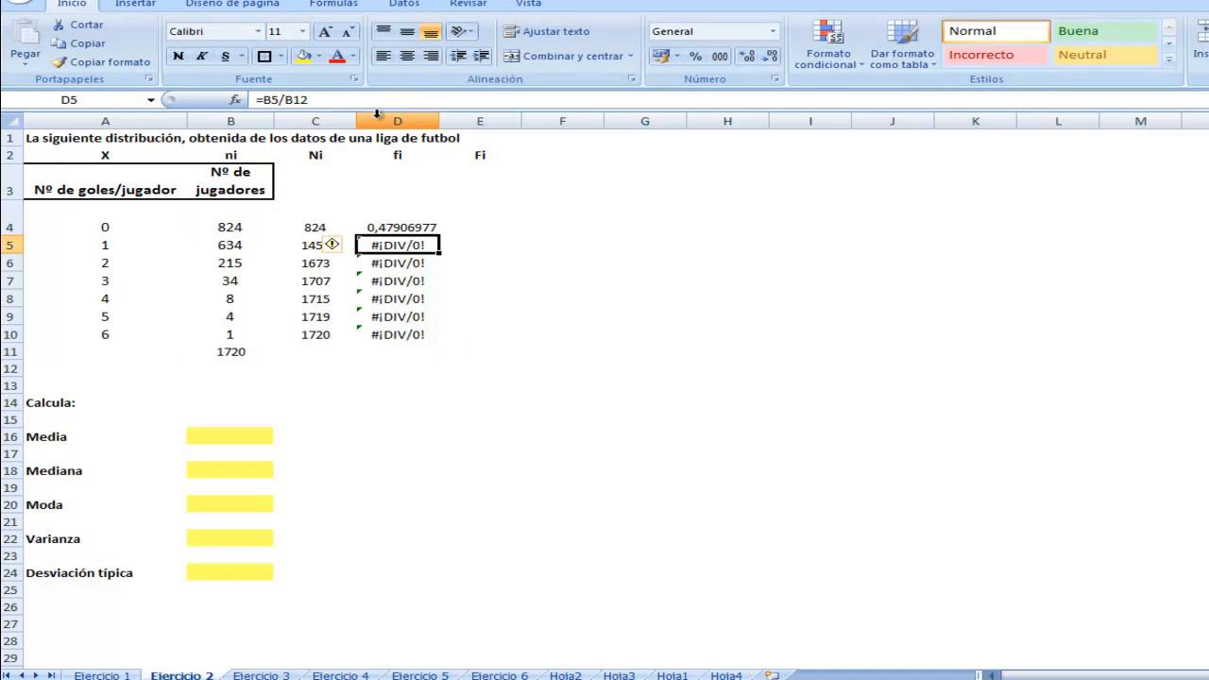
- Copy the corrected formula from D4 down to D10 and check the copied cells in the fi column
click(431, 231)
drag(437, 232, 435, 342)
click(493, 336)
drag(417, 231, 413, 302)
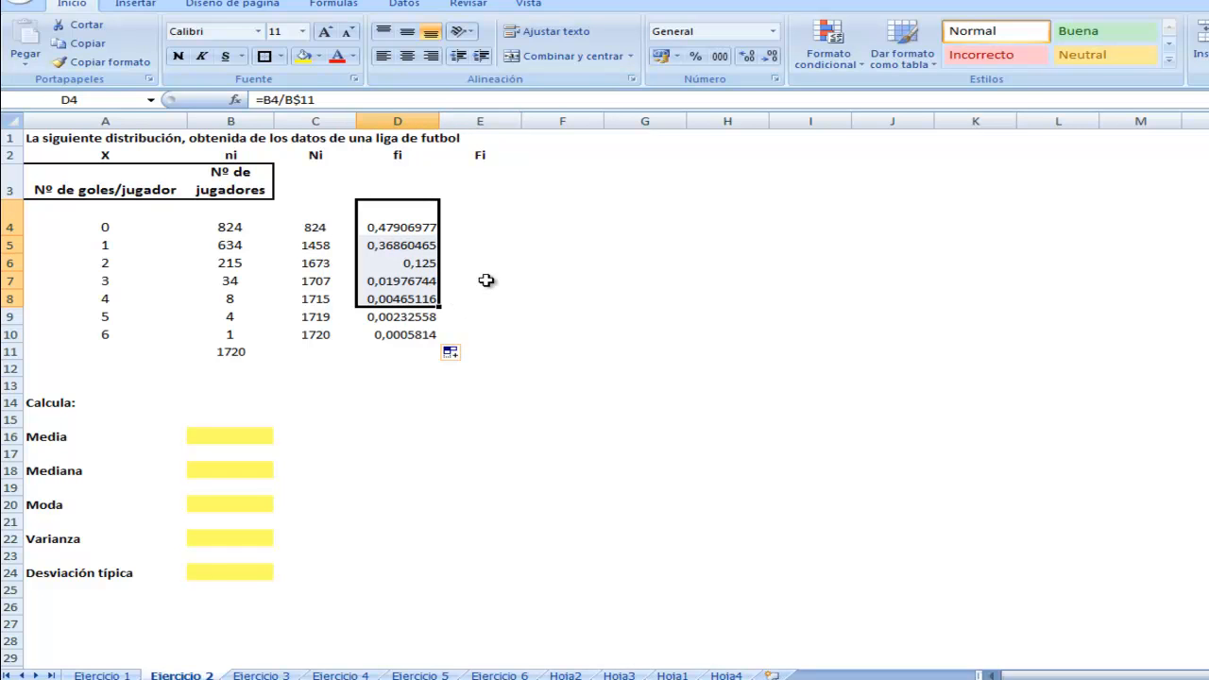
click(482, 279)
click(399, 277)
click(405, 248)
click(405, 317)
click(405, 335)
- Calculate the cumulative relative frequency for 0 goals in E4 with the formula =C4/B$11
click(474, 228)
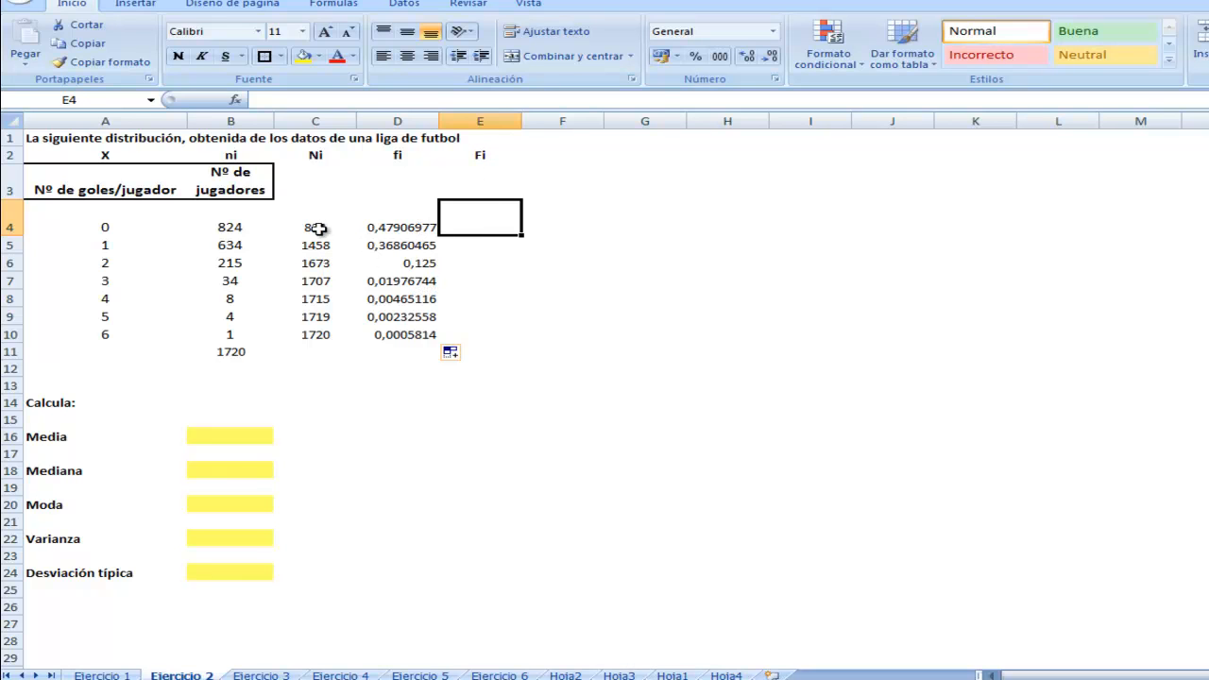
text(=)
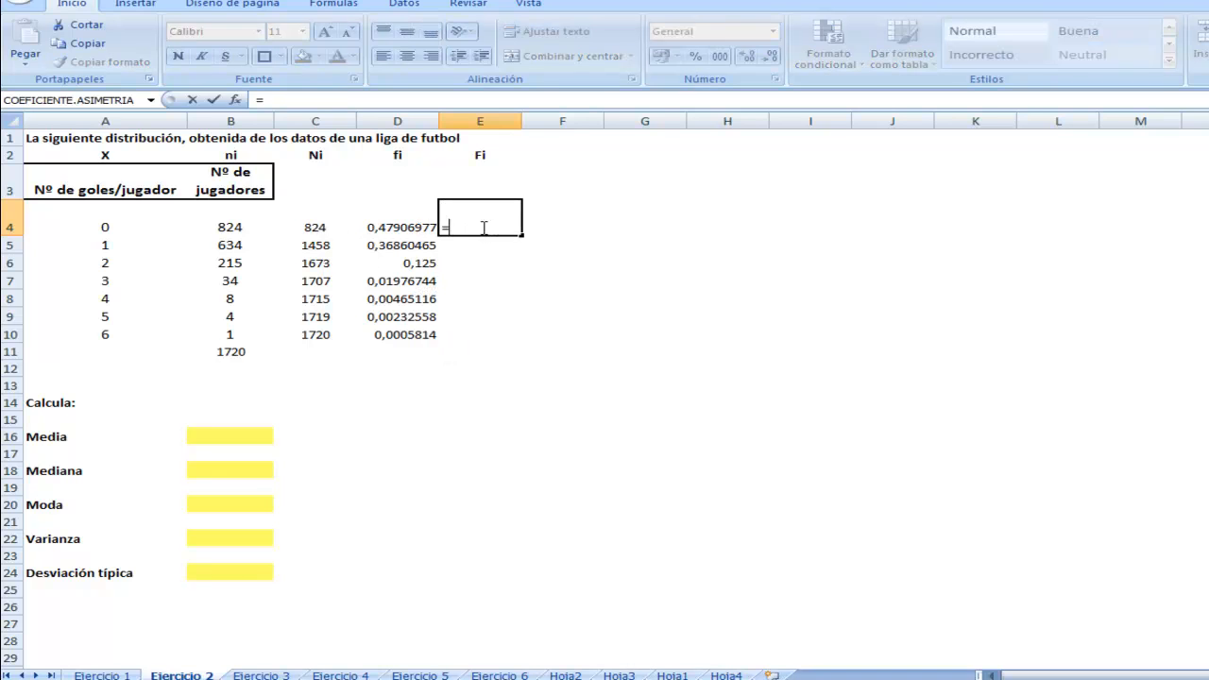
click(317, 227)
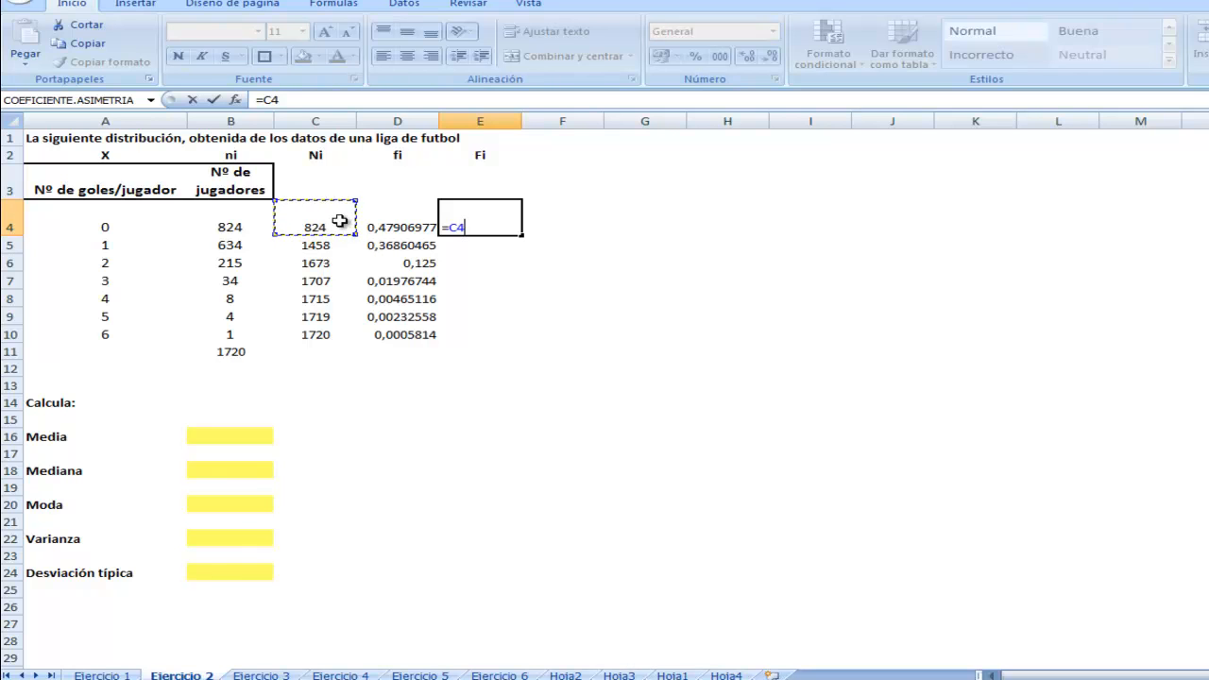
text(/)
click(242, 354)
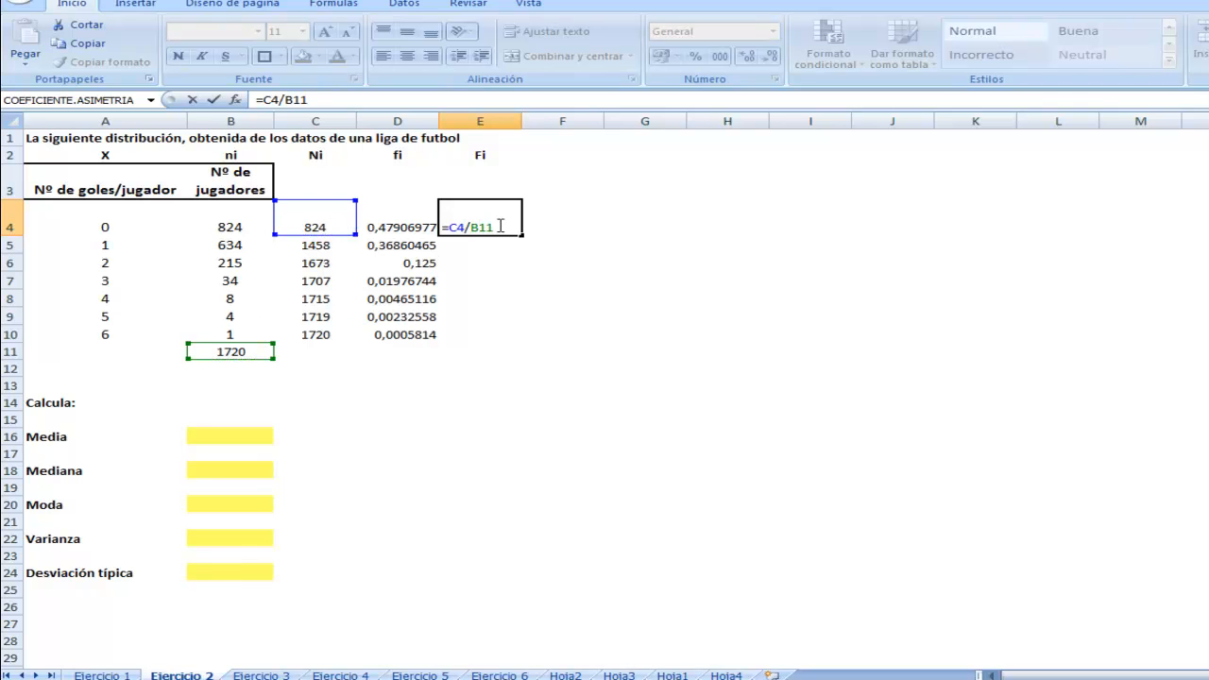
click(543, 264)
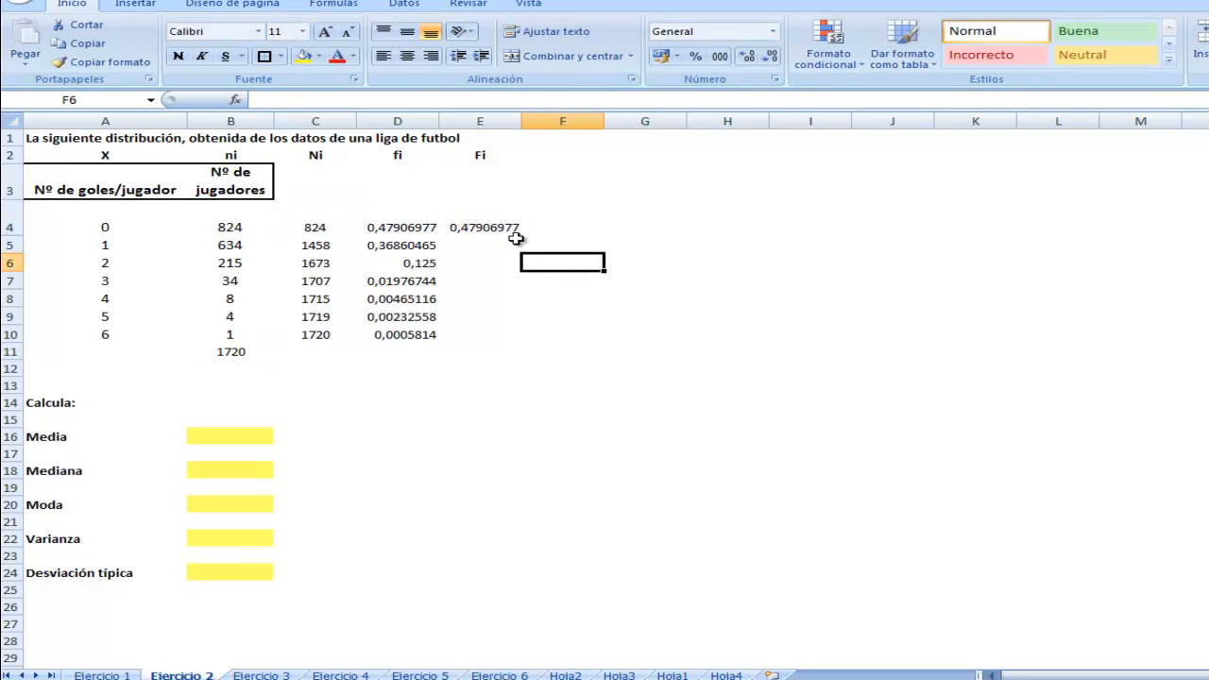
- Copy the cumulative relative frequency formula from E4 down to cells E5 through E10
click(504, 226)
drag(524, 238, 521, 342)
click(560, 344)
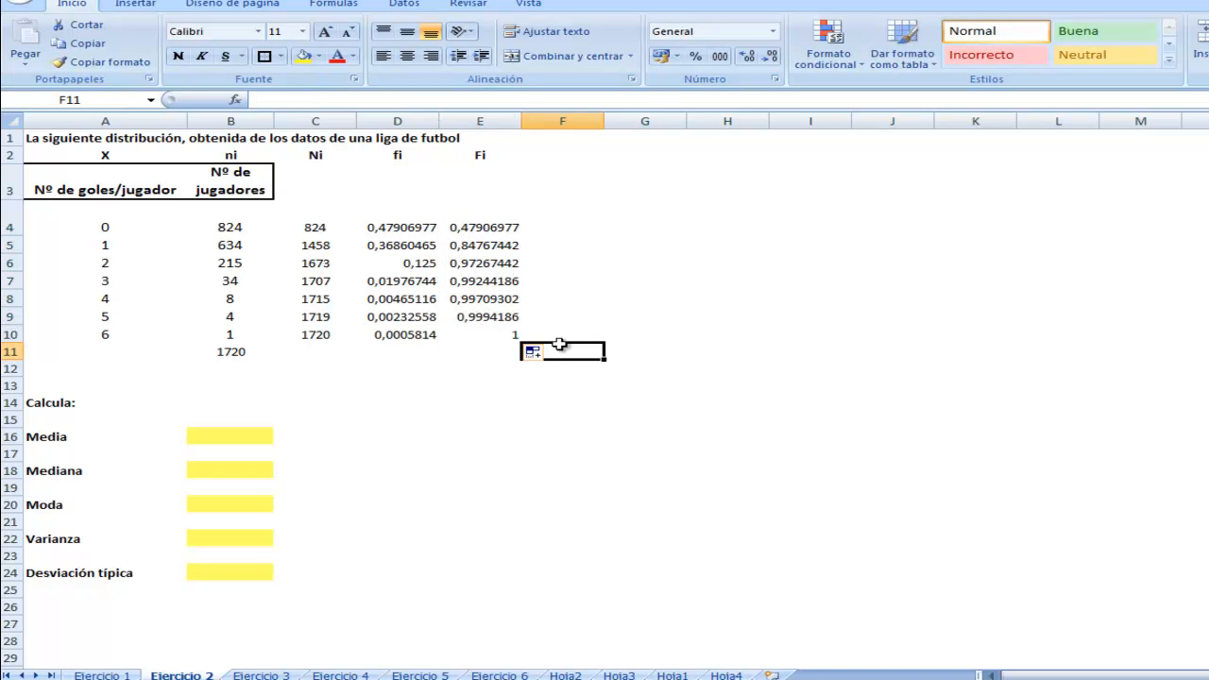
- Format the relative frequencies in D4:E10 as numbers with three decimal places
drag(405, 230, 505, 338)
right_click(481, 270)
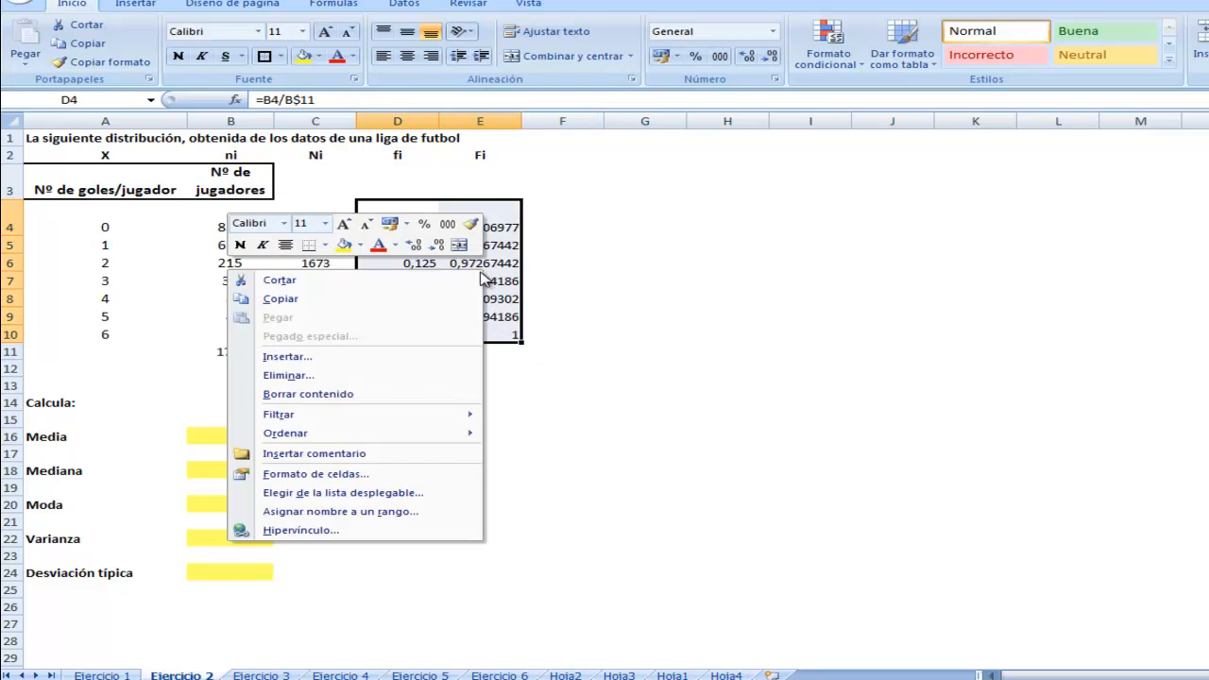
click(314, 473)
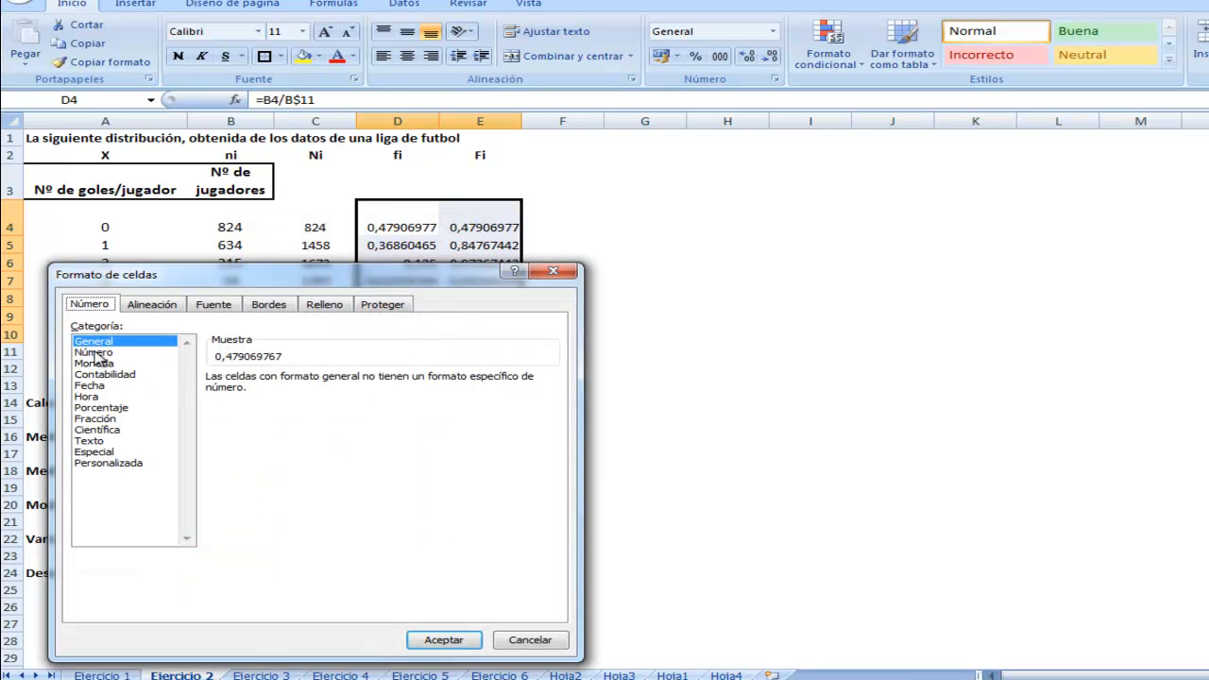
click(94, 352)
click(371, 376)
click(443, 639)
click(602, 417)
- Center the values in the fi and Fi columns, cells D4 through E10
drag(418, 230, 488, 335)
click(409, 58)
click(648, 299)
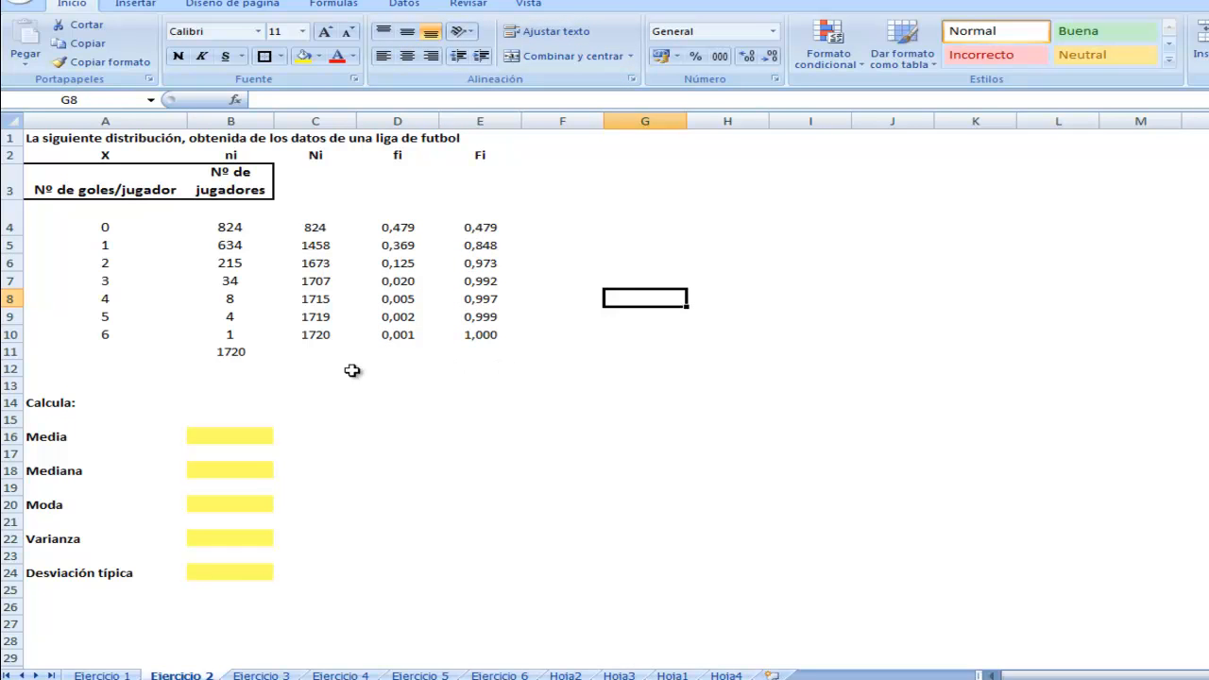
- Compare the totals in B11 and C10, and sum the relative frequencies in D11 with =SUMA(D4:D10)
click(236, 351)
click(321, 335)
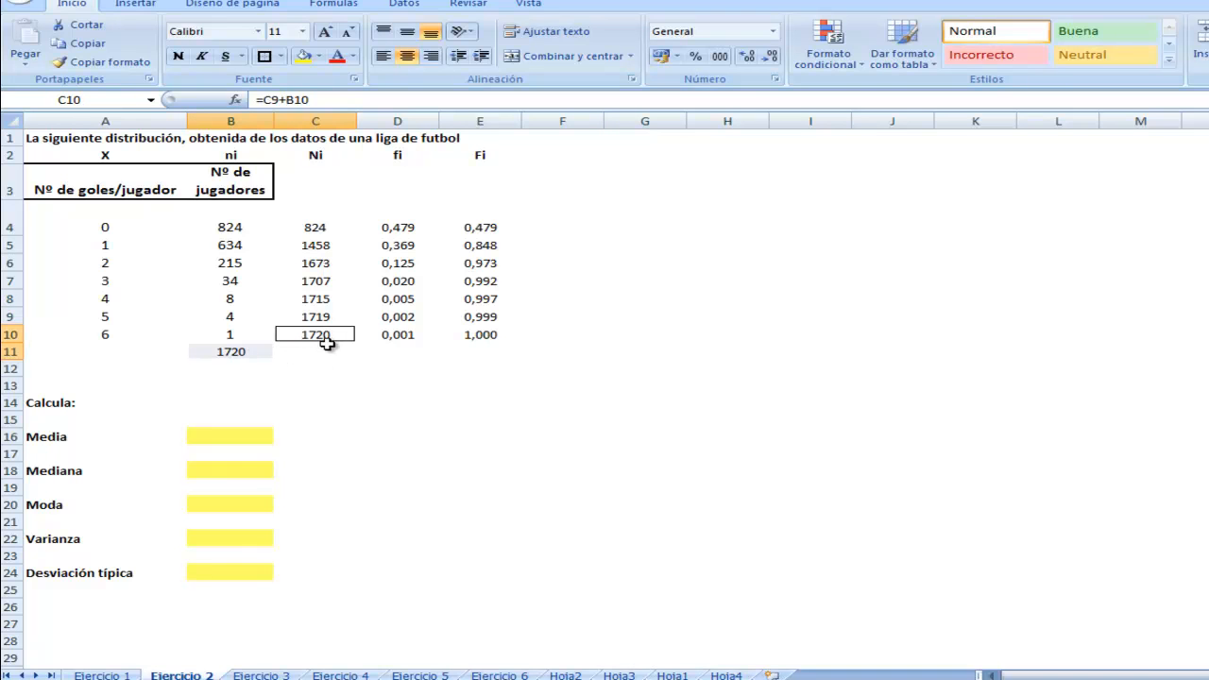
click(406, 356)
drag(410, 226, 407, 340)
click(404, 356)
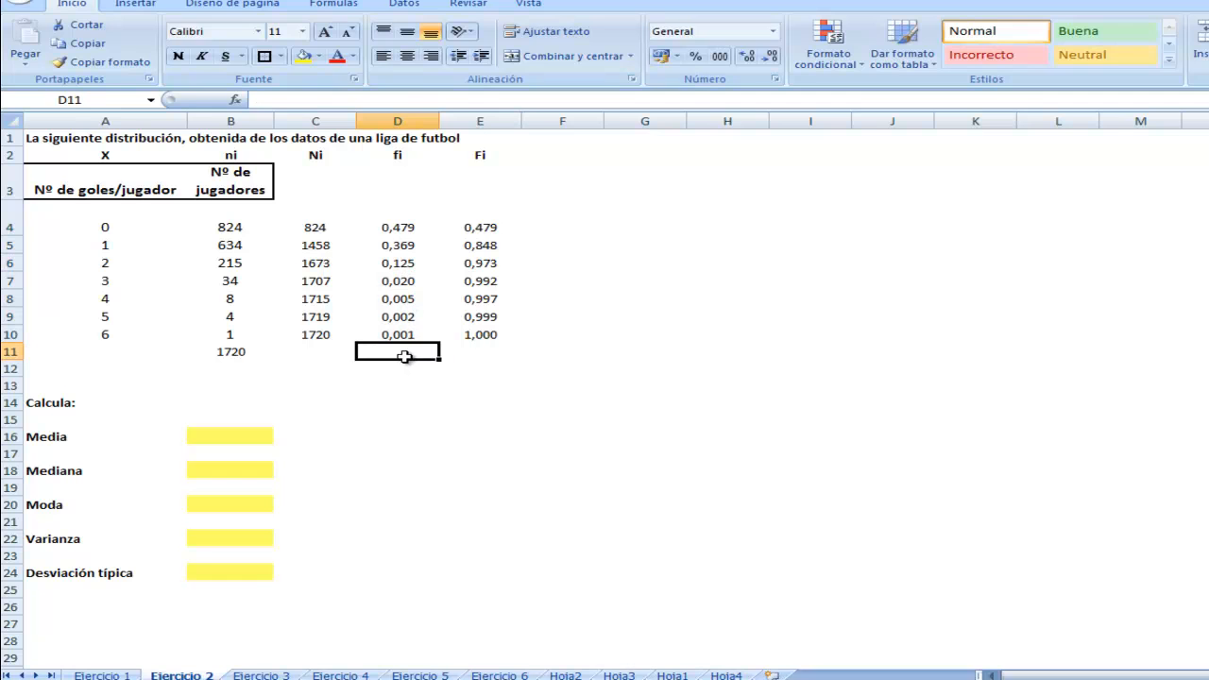
text(=)
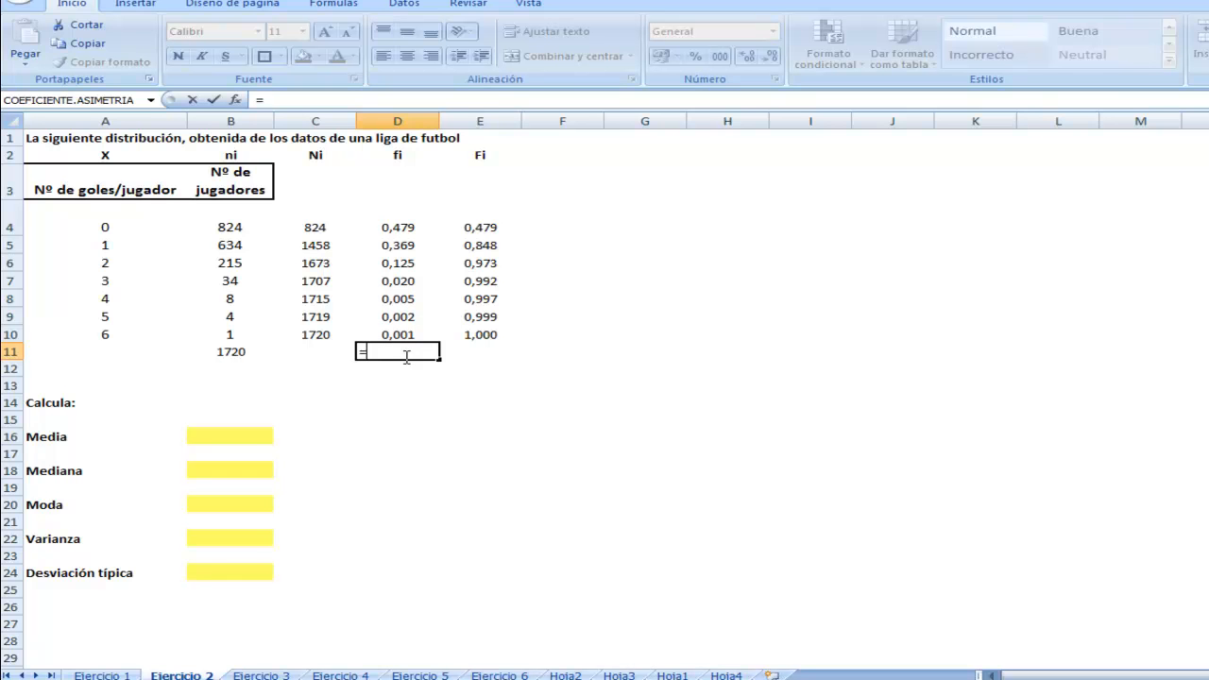
text(SU)
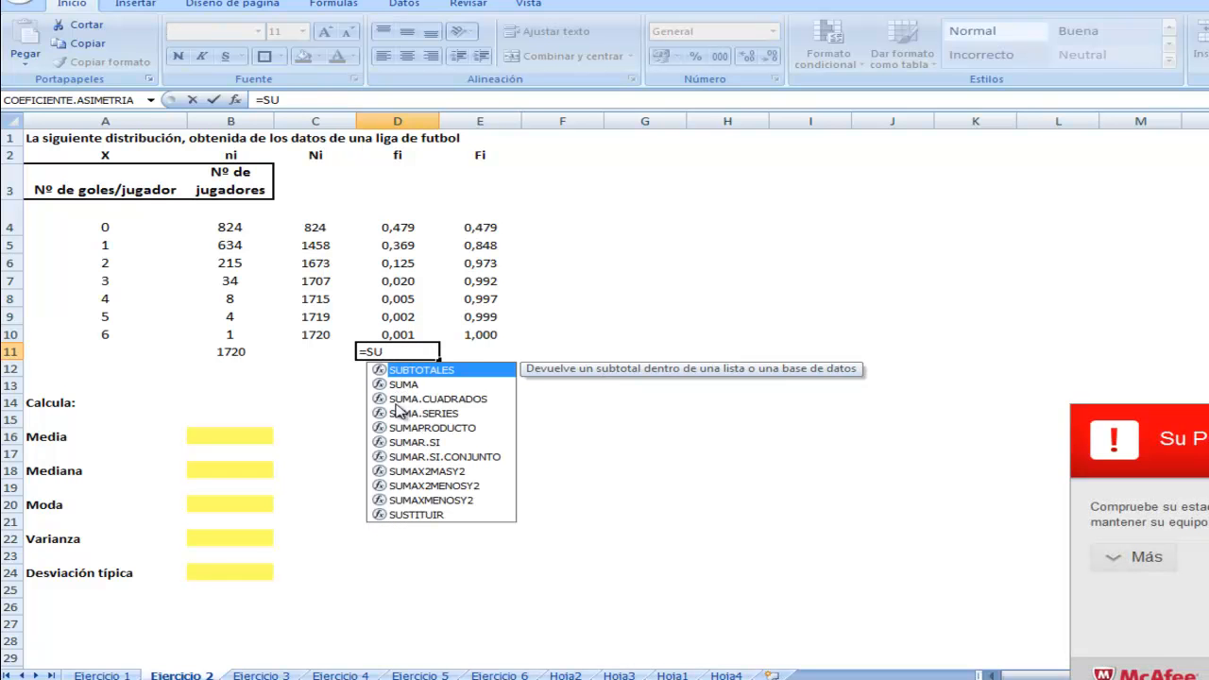
click(403, 384)
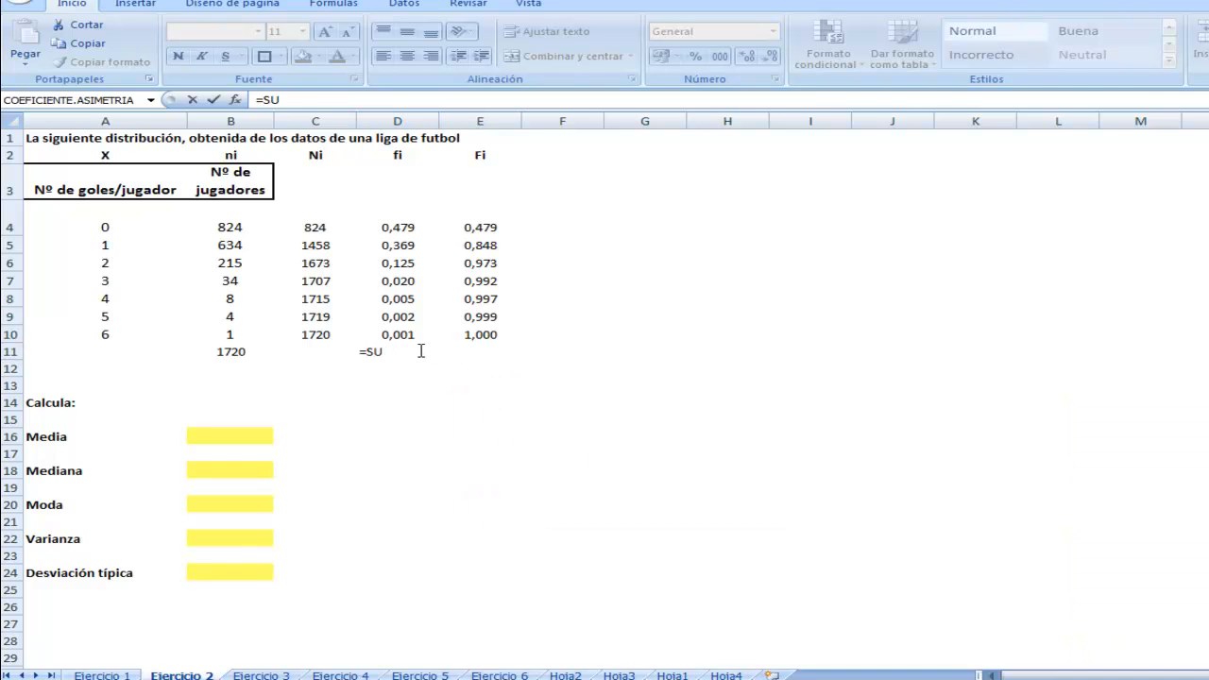
click(384, 350)
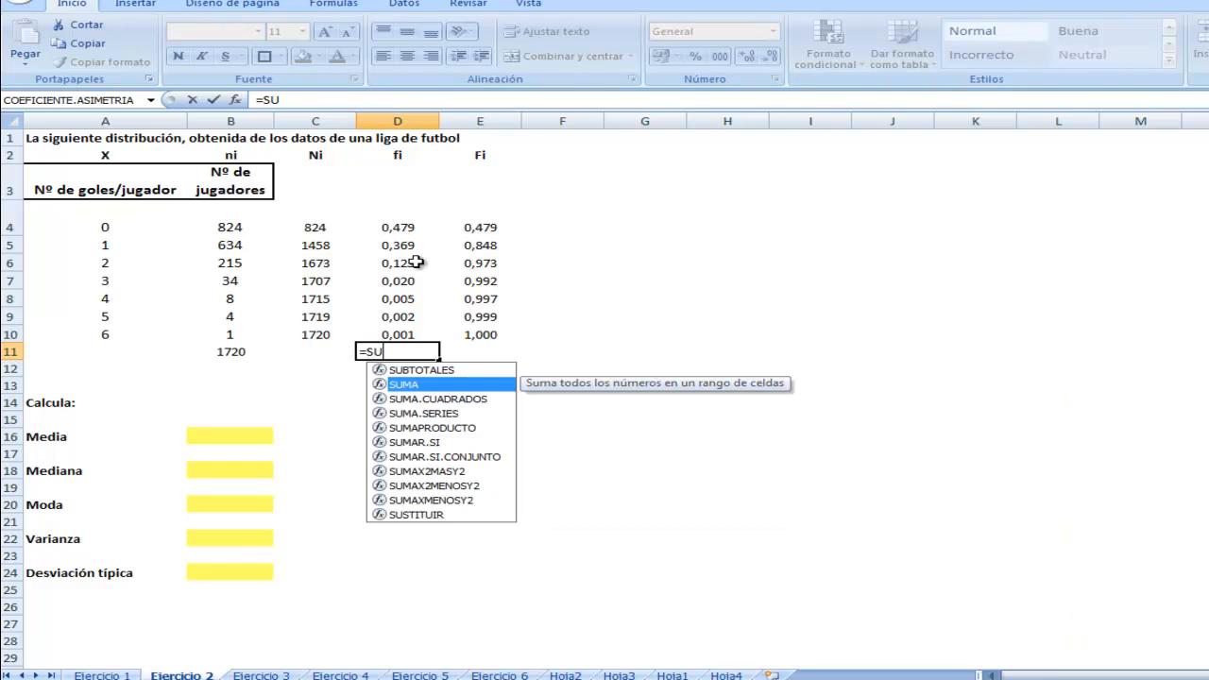
double_click(404, 386)
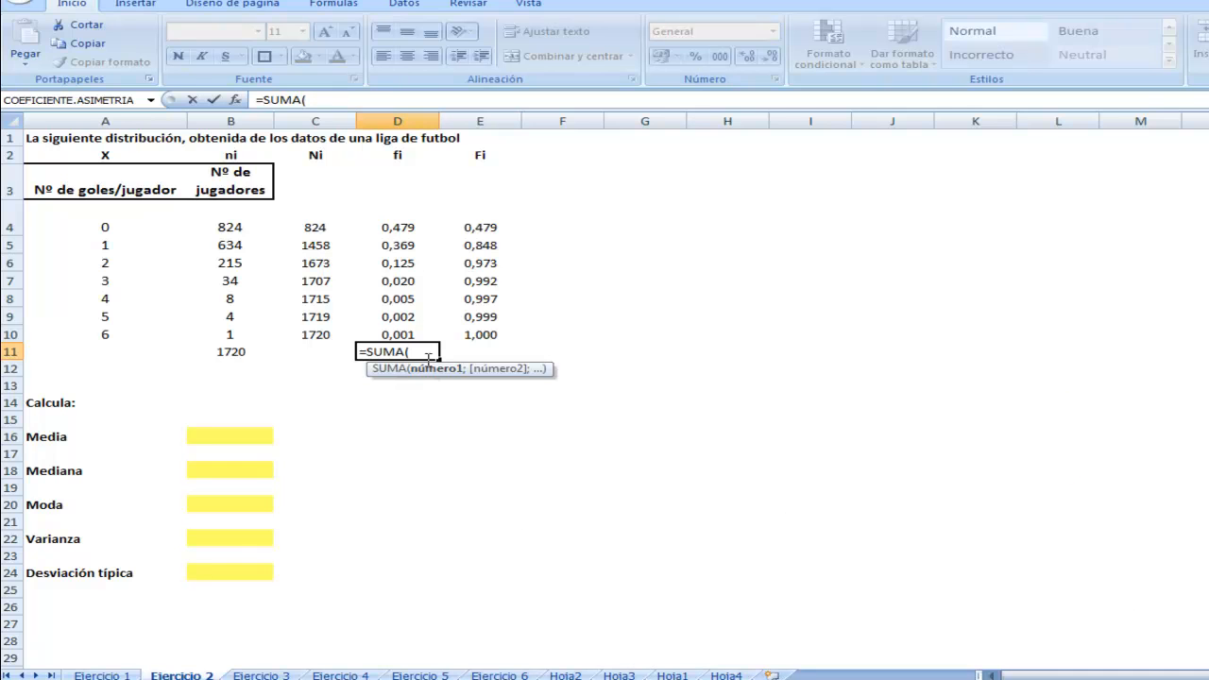
drag(401, 225, 401, 333)
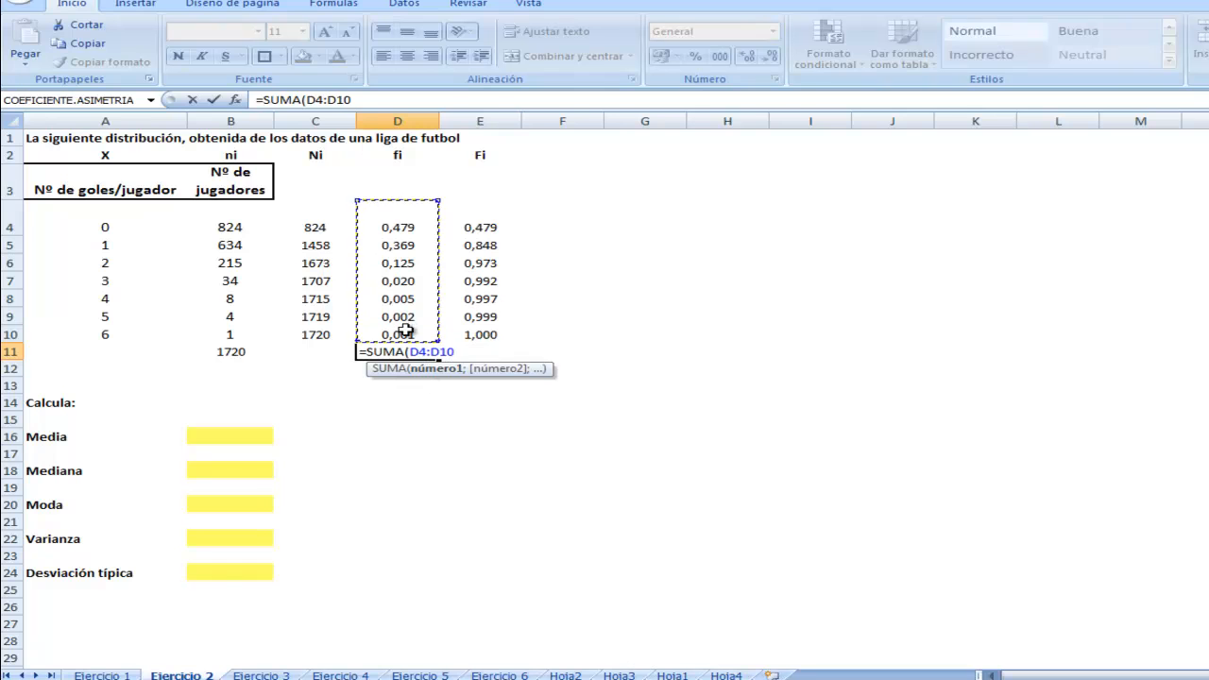
key(Return)
- Center the relative frequency total in D11 and compare it with the last cumulative value in E10
click(406, 350)
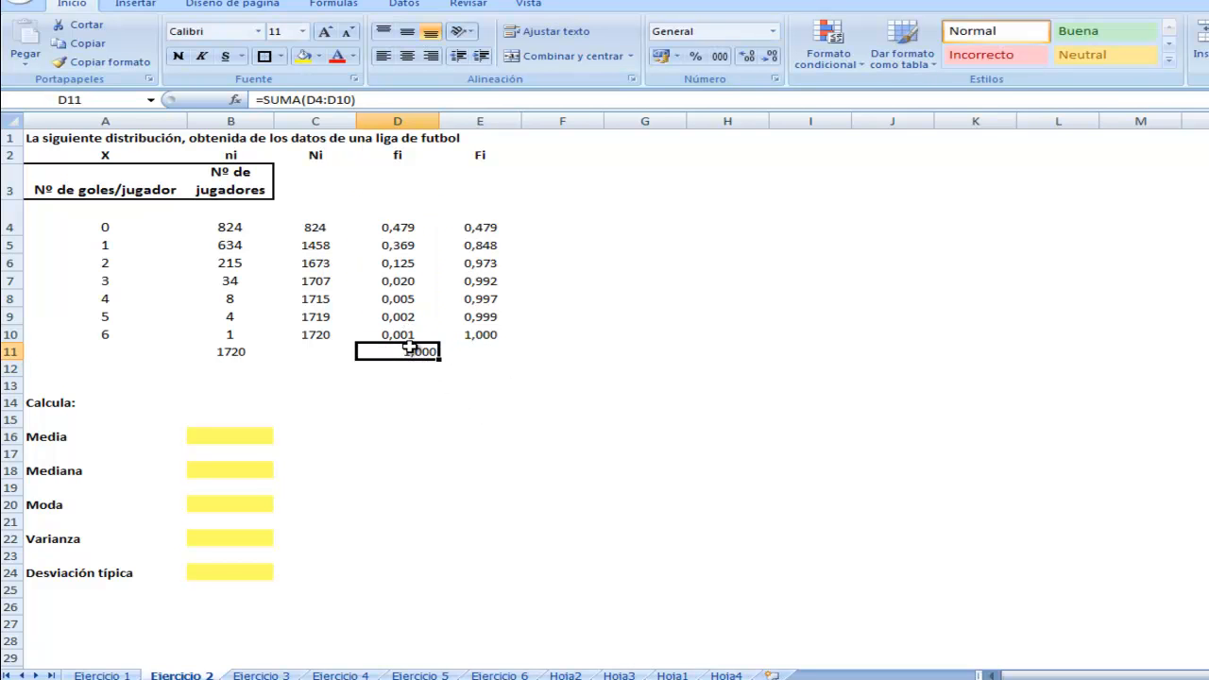
click(408, 56)
click(481, 383)
click(421, 351)
ctrl+click(488, 336)
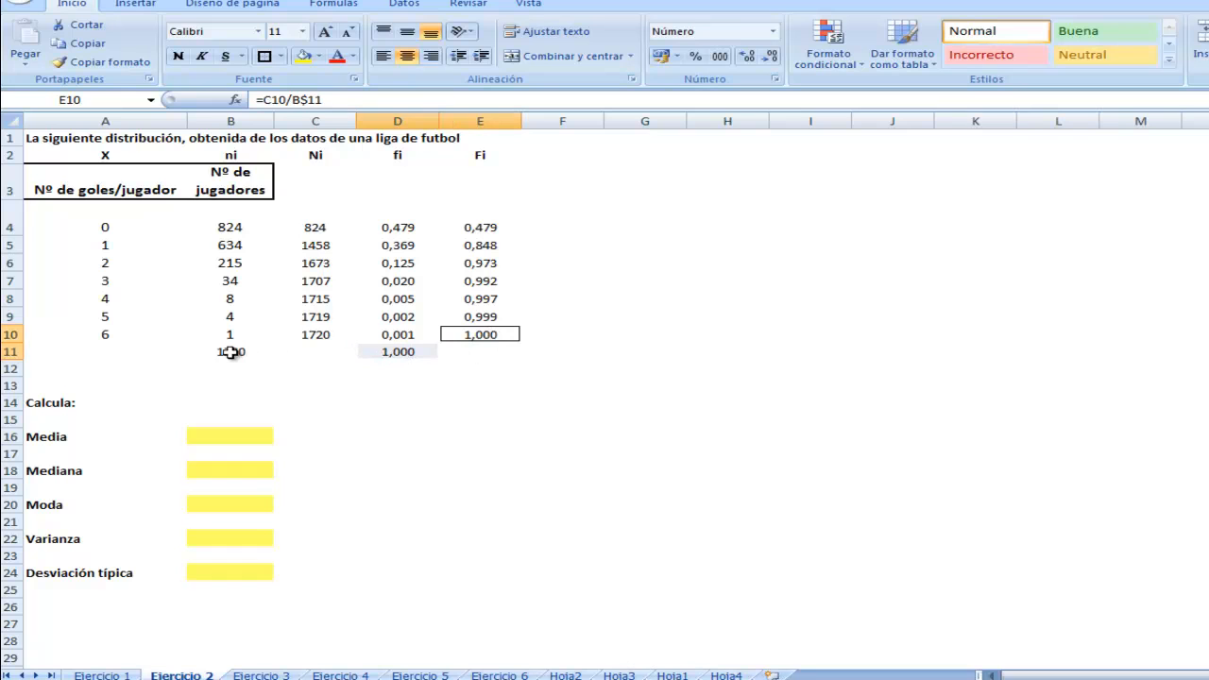
click(491, 405)
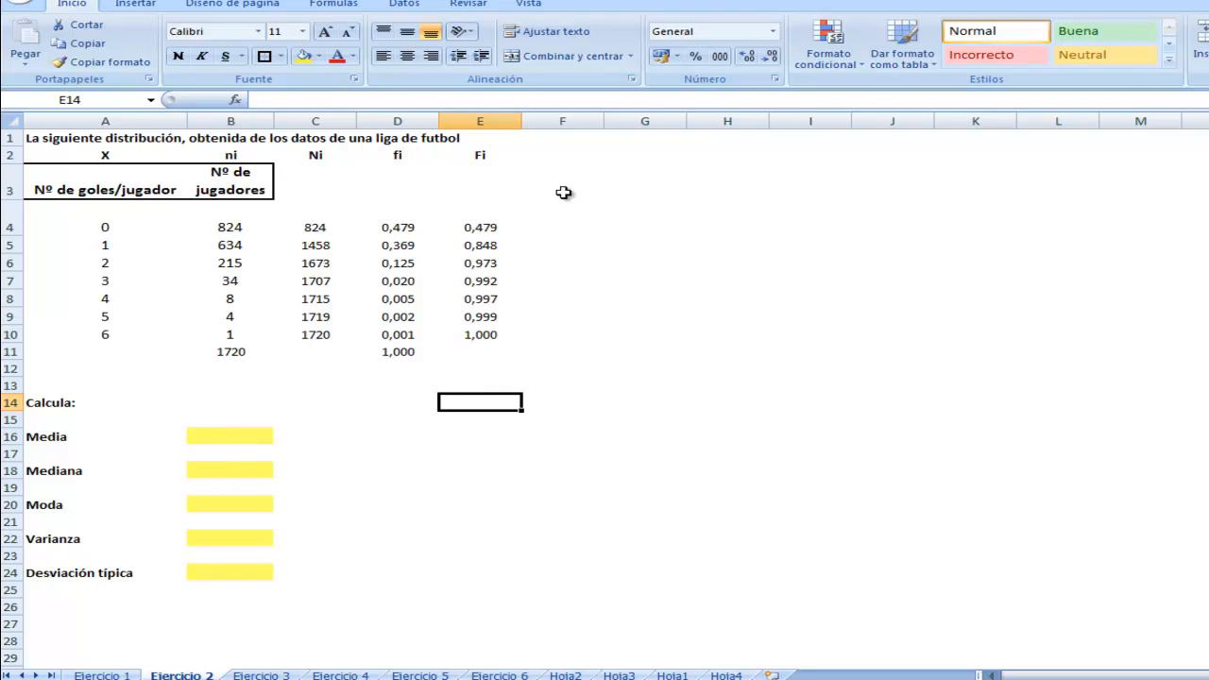
- Add the centered column heading xi*fi in cell F2
click(563, 157)
text(xi*fi)
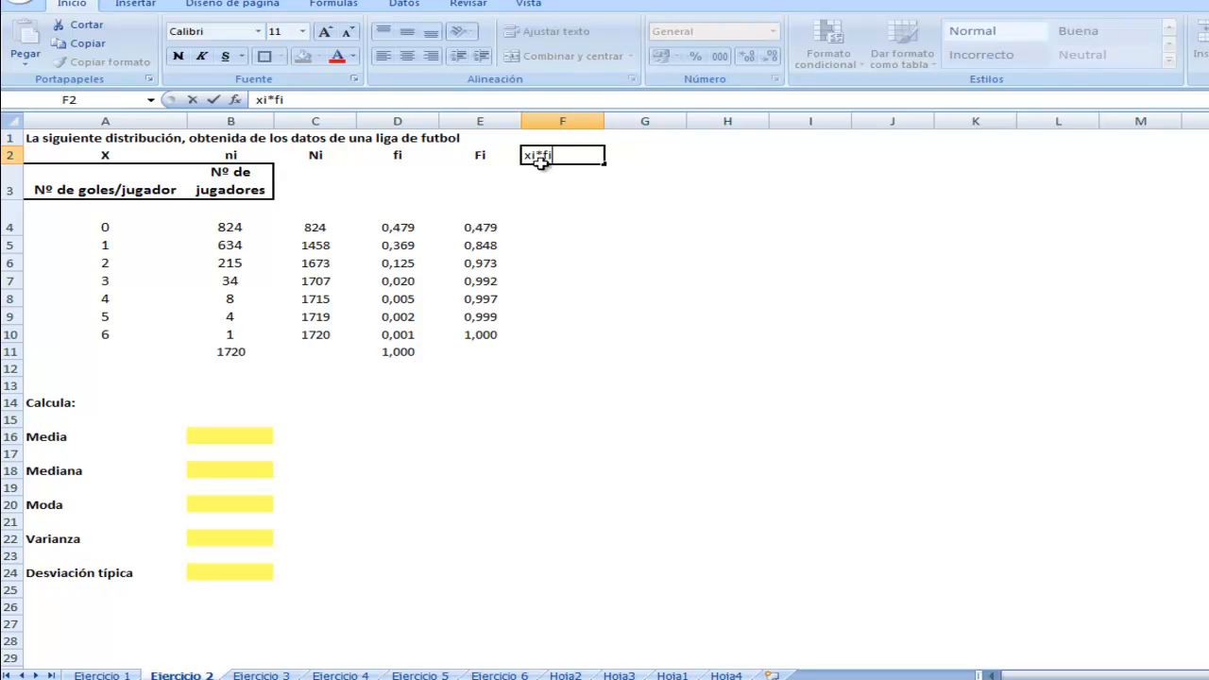
click(585, 241)
click(576, 157)
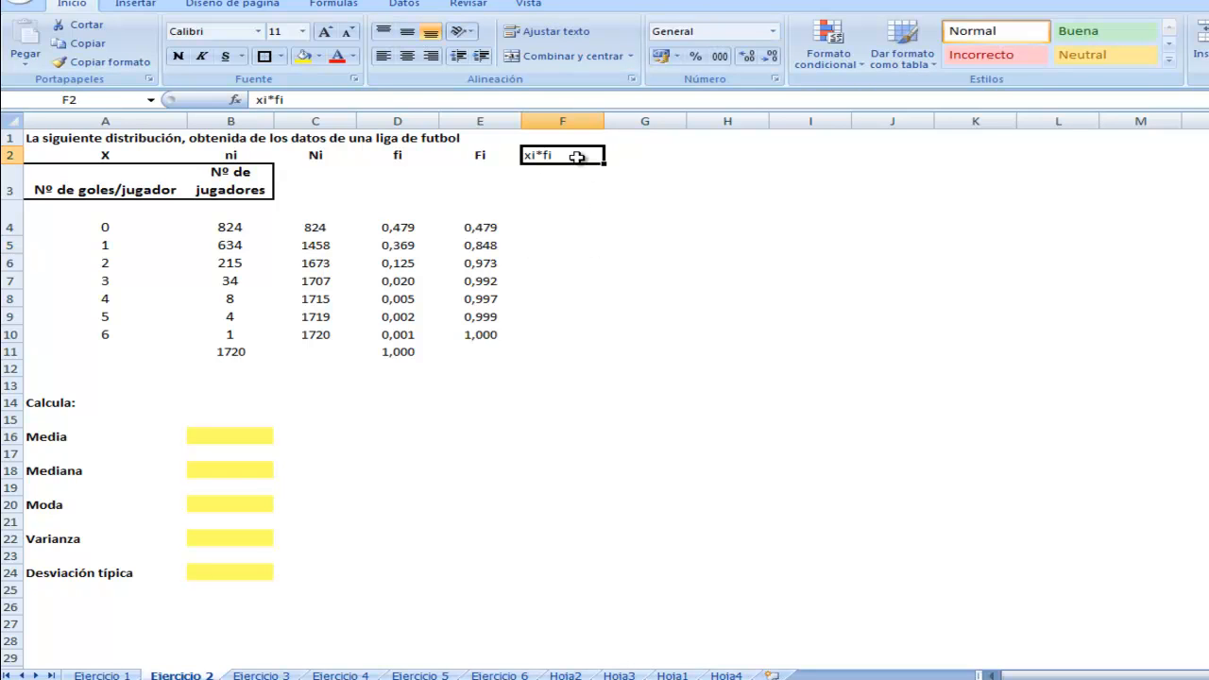
click(407, 56)
click(621, 260)
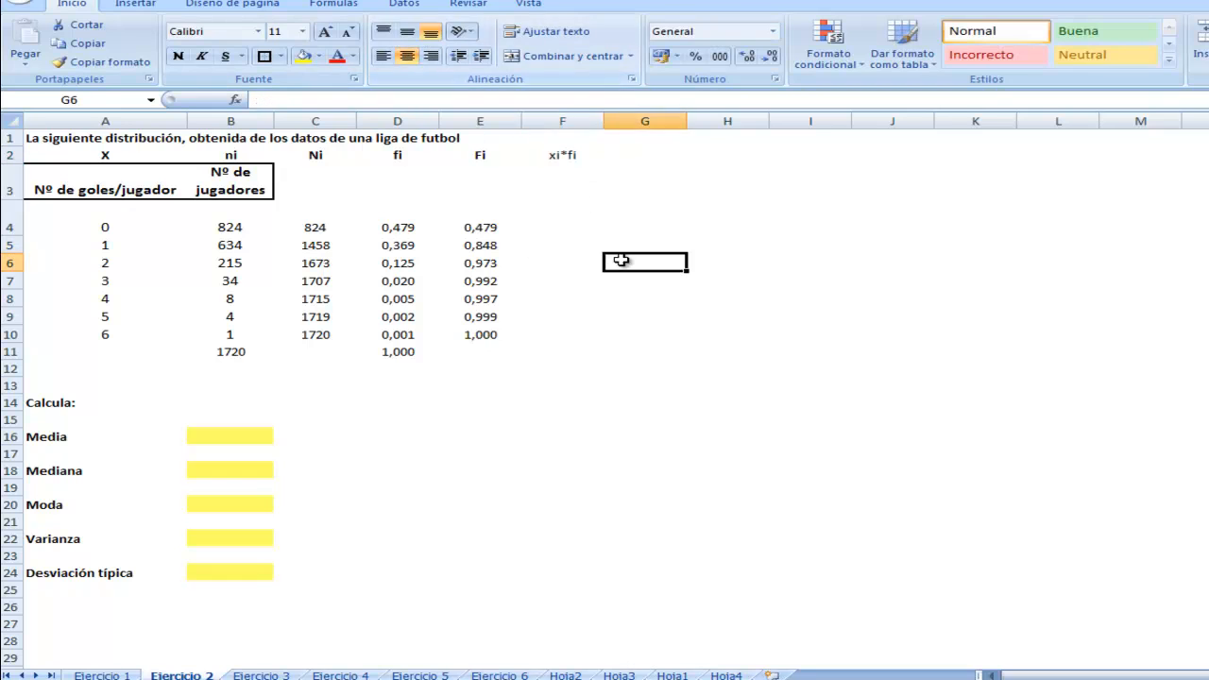
- Calculate the product of goals and relative frequency in F4 with the formula =A4*D4
click(574, 225)
text(=)
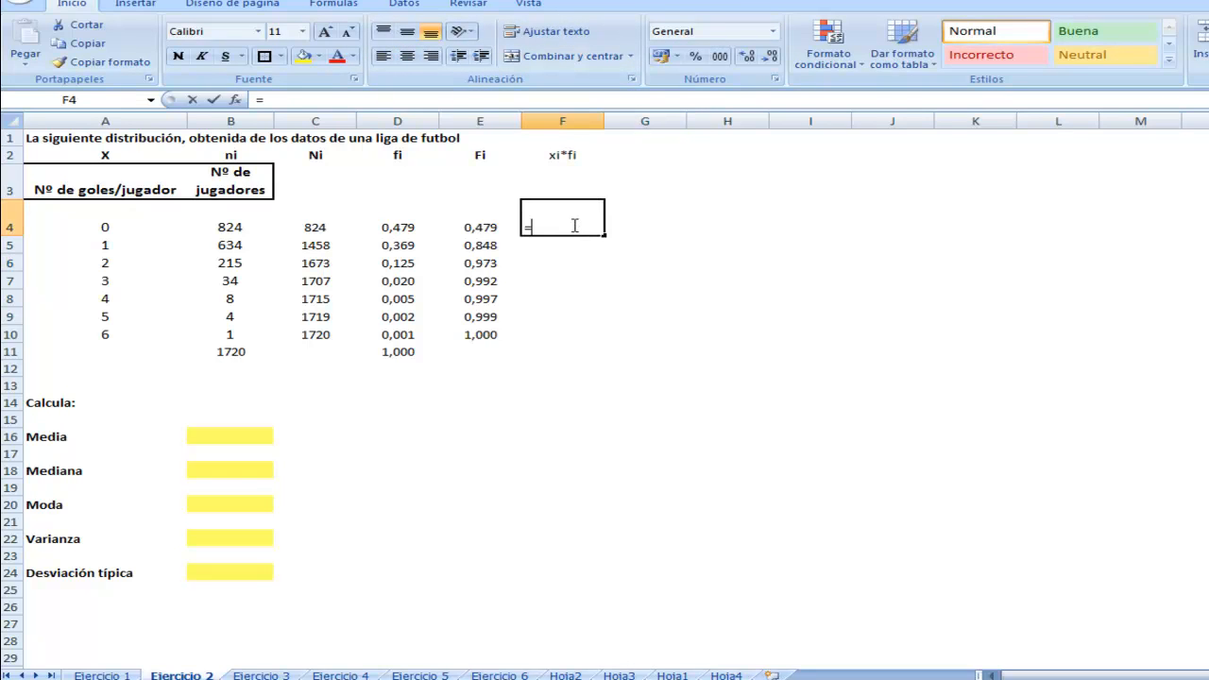
click(106, 226)
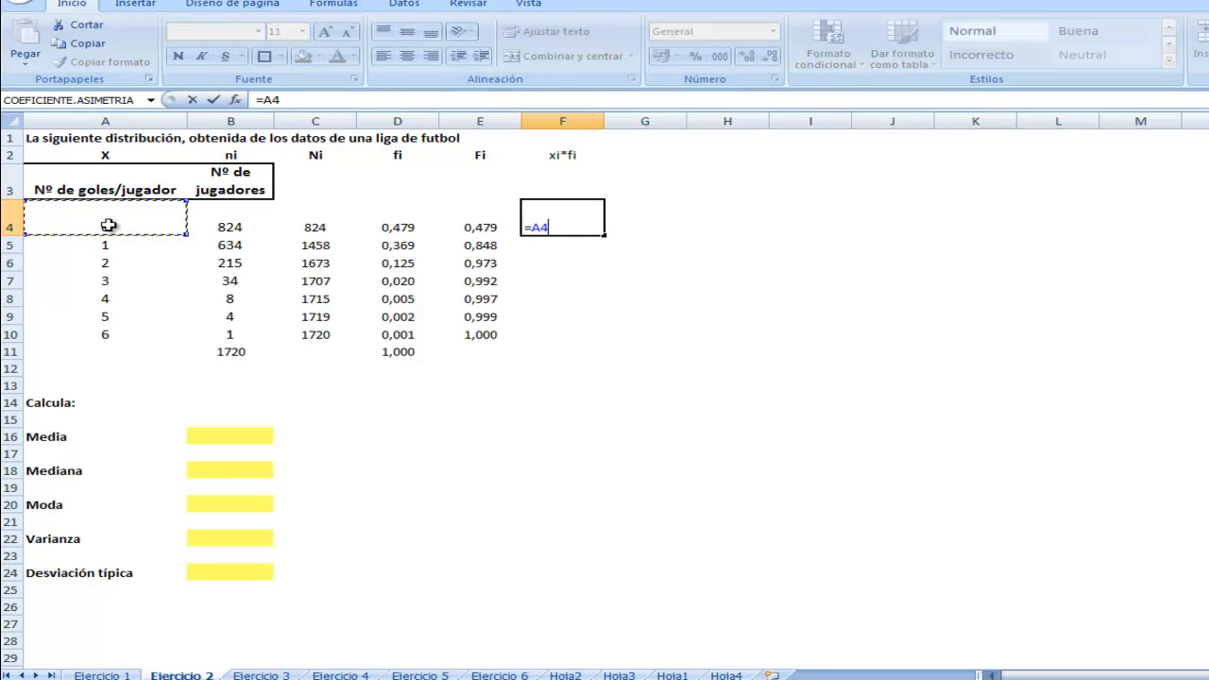
text(+)
click(397, 227)
key(Return)
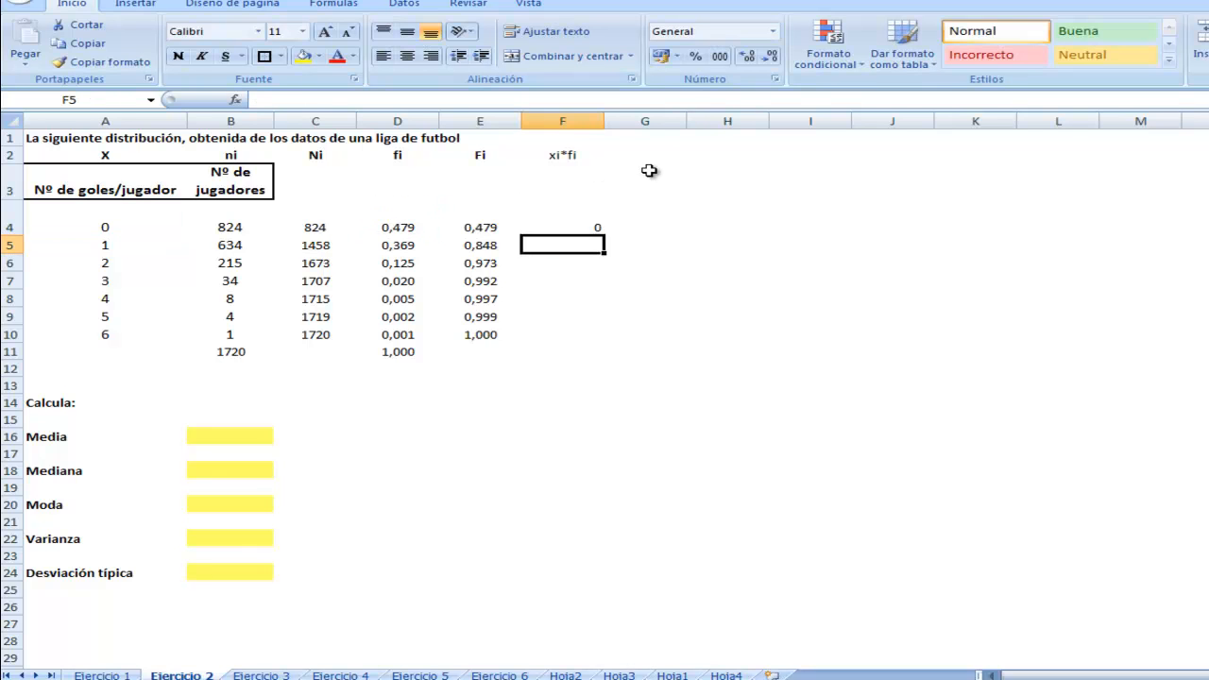
- Copy the product formula from F4 down to F10 and add the column's sum in F11
click(586, 226)
drag(603, 234, 615, 343)
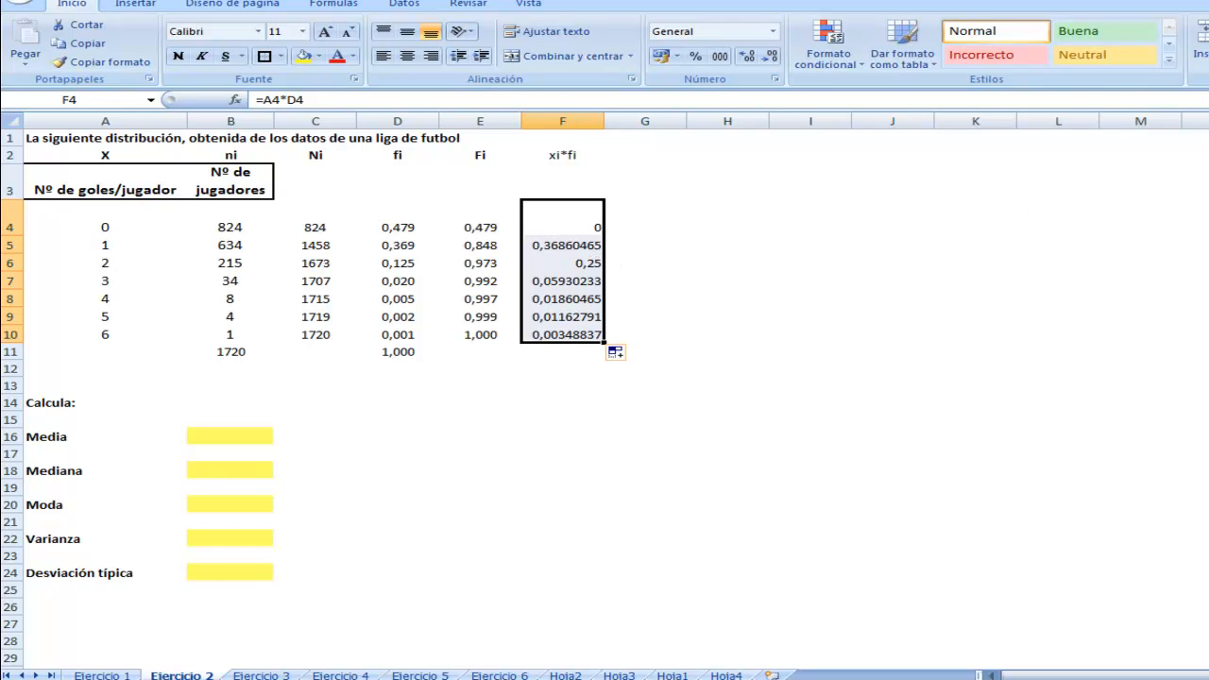
key(alt+equal)
click(784, 352)
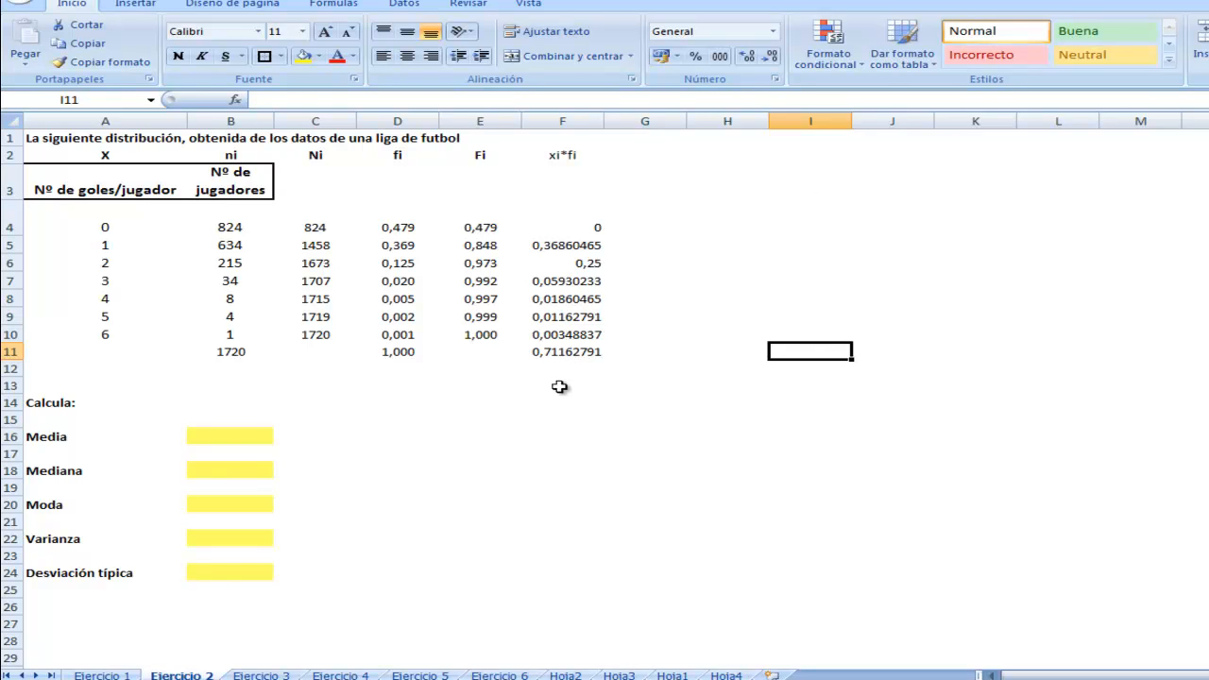
- Calculate the mean in B16 by dividing the product total by the number of players with =F11/B11
click(228, 438)
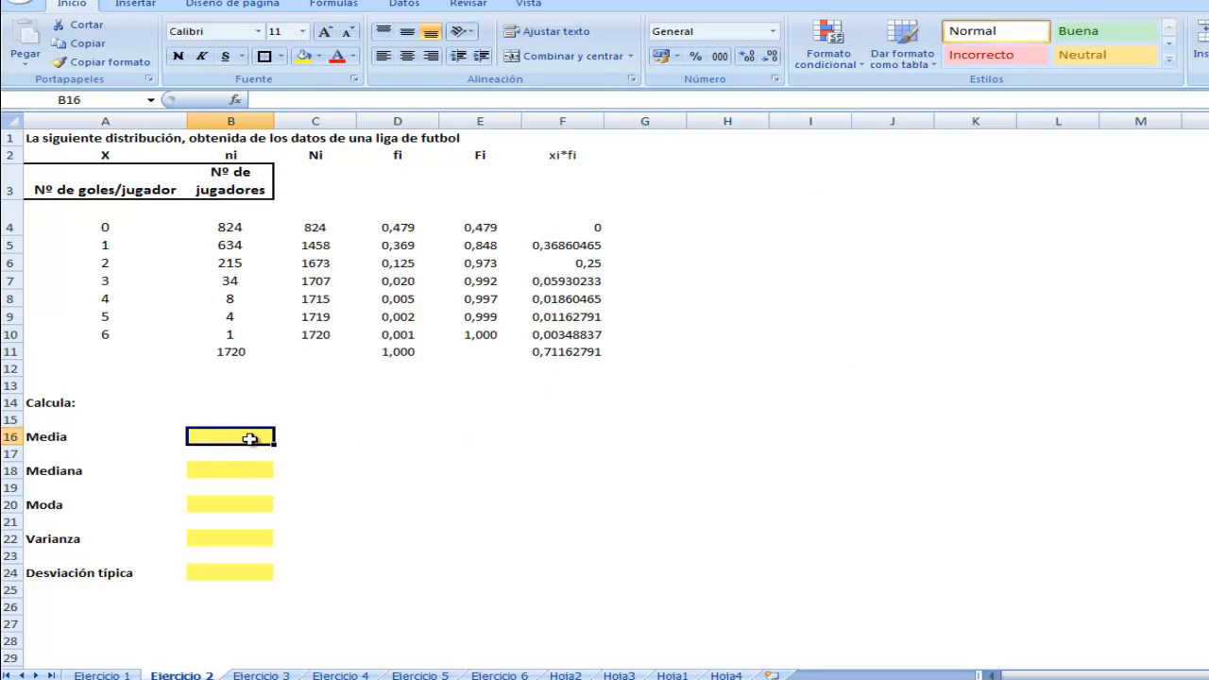
text(=)
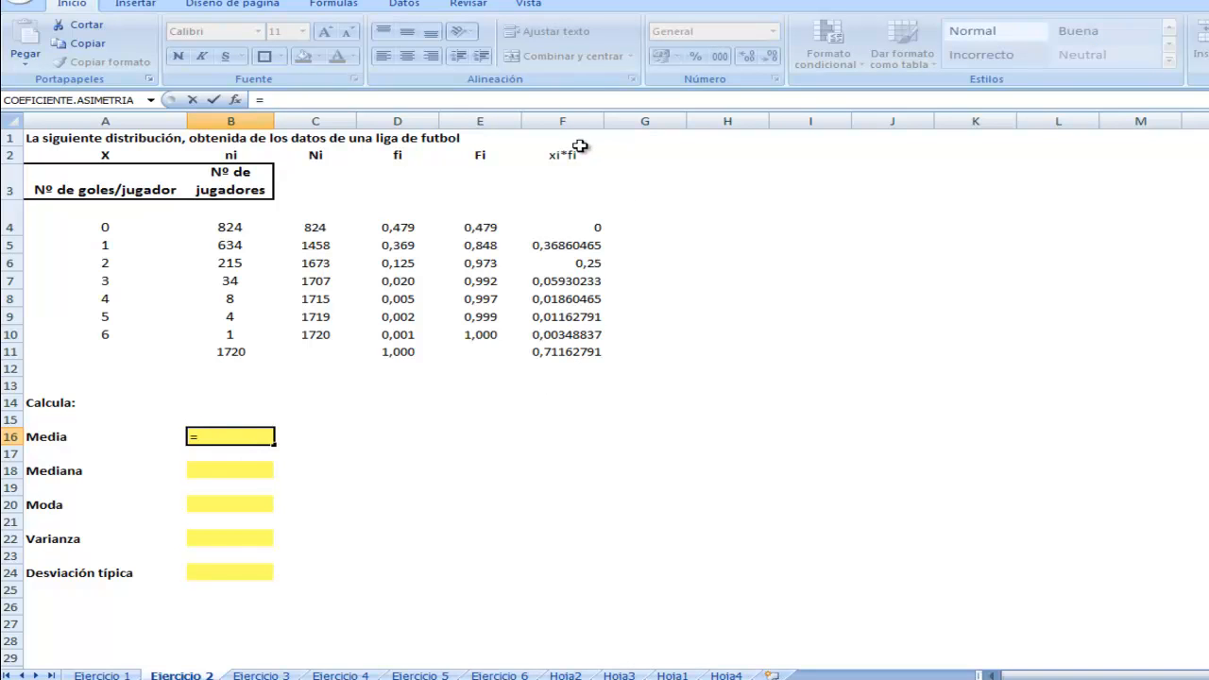
click(585, 353)
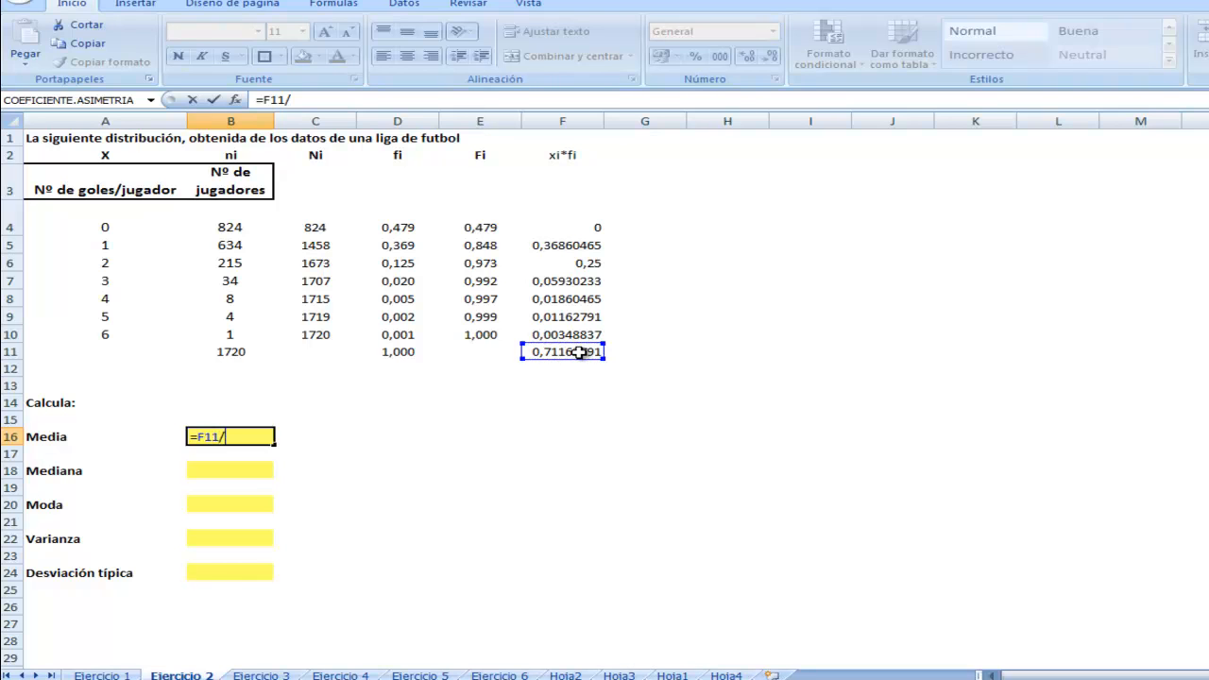
click(233, 353)
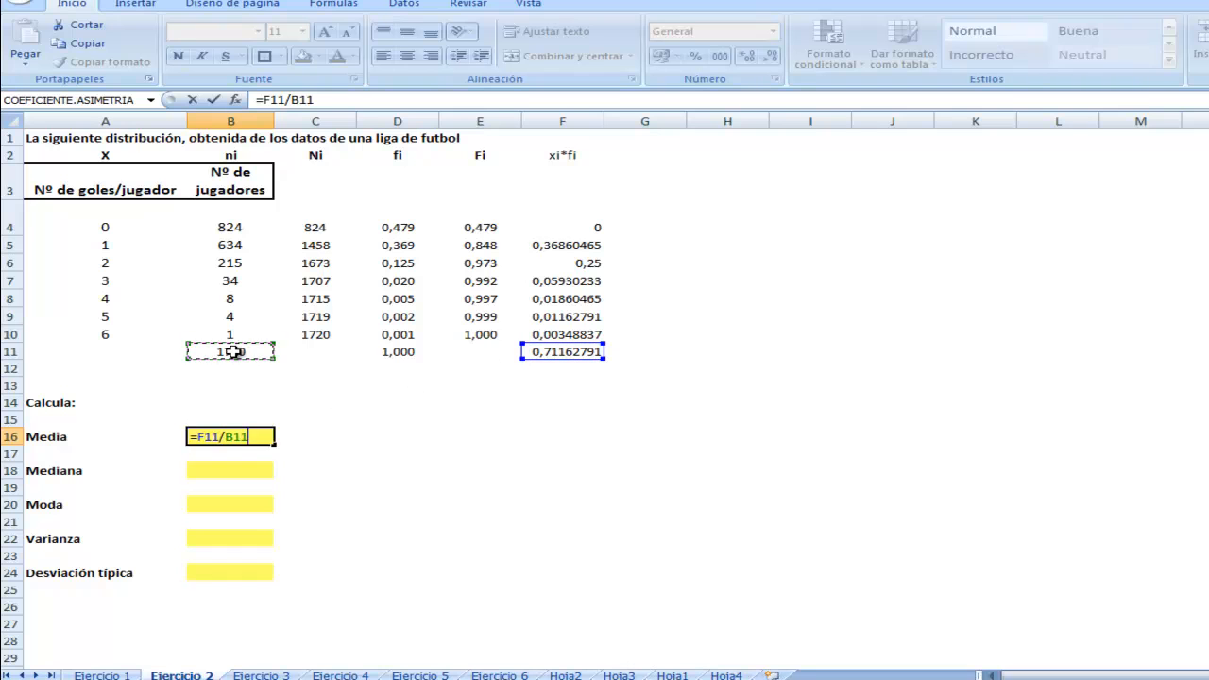
key(Return)
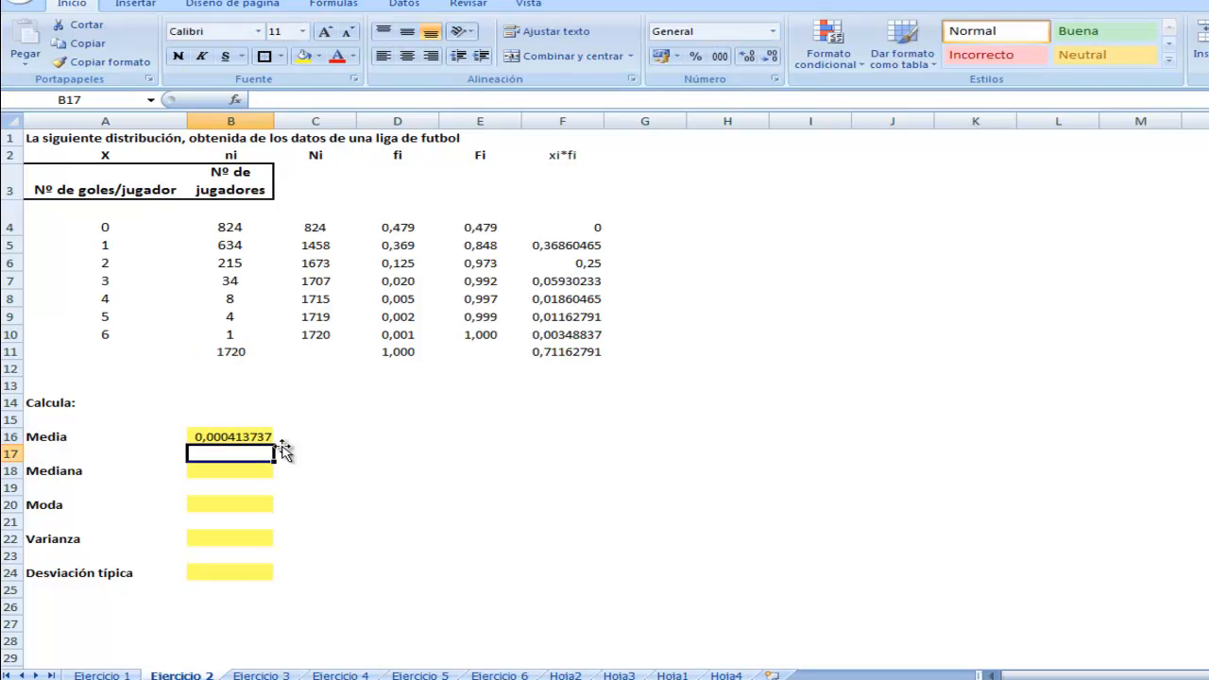
click(337, 436)
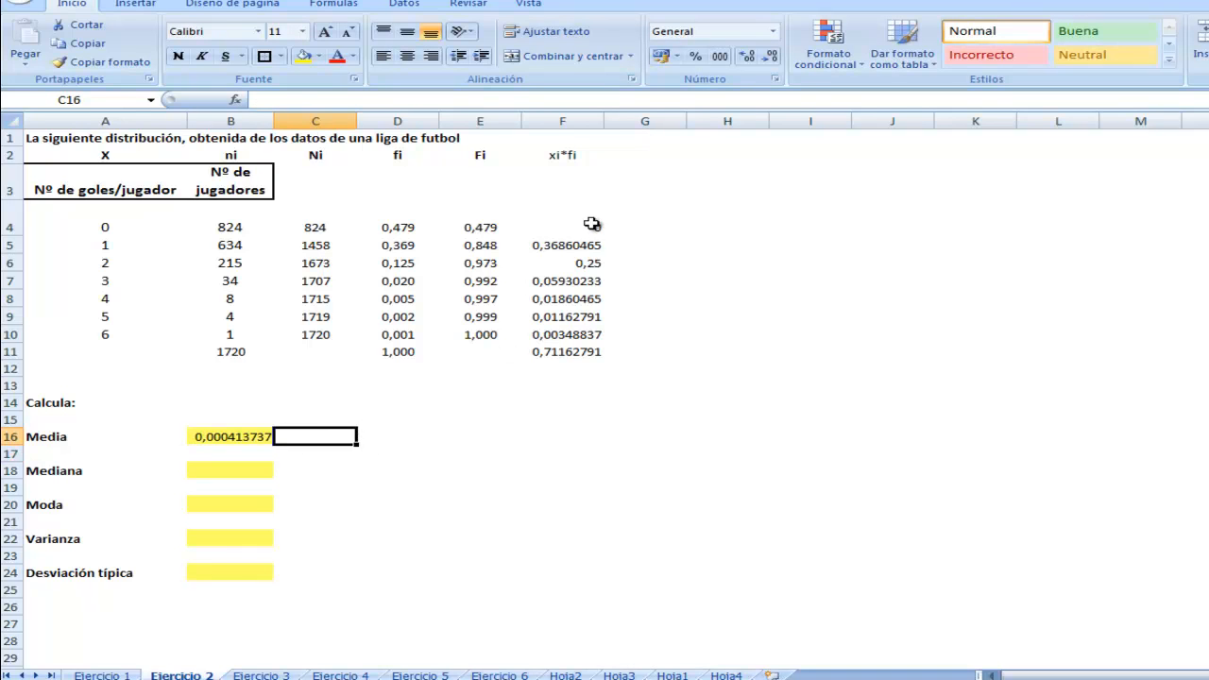
- Change the column heading in F2 to xi*ni
click(589, 226)
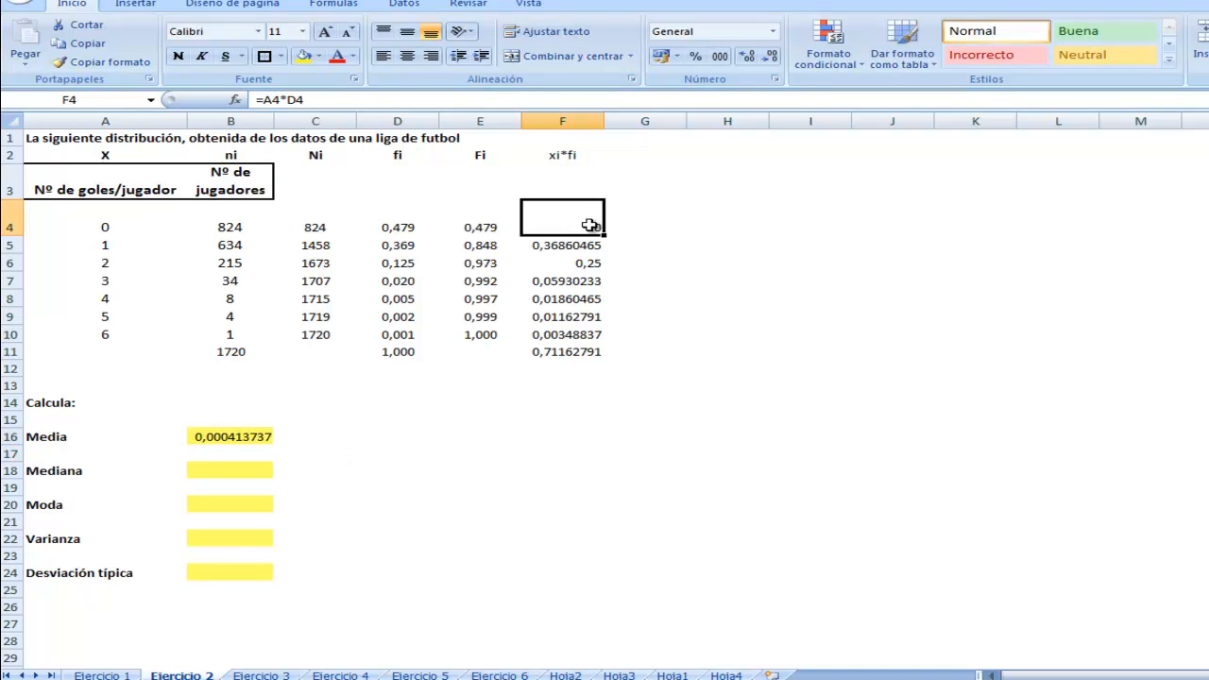
click(583, 155)
click(287, 99)
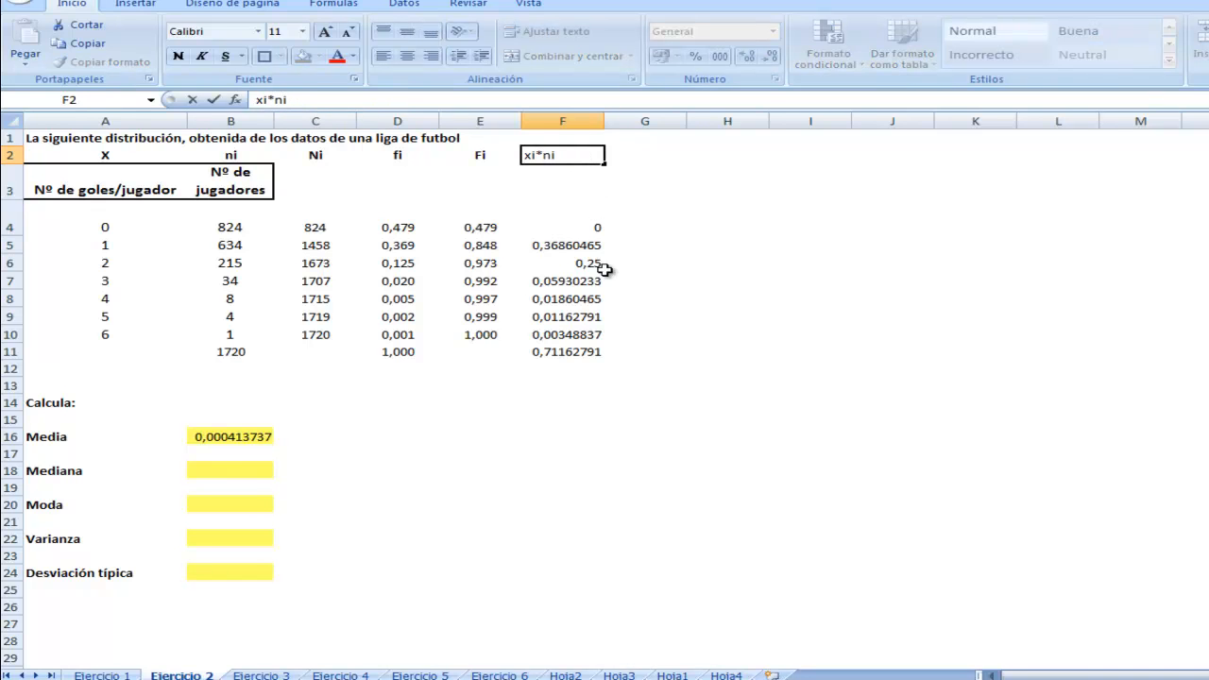
click(642, 295)
- Edit the product formula in F4 to multiply goals by absolute frequency with =A4*B4
click(580, 224)
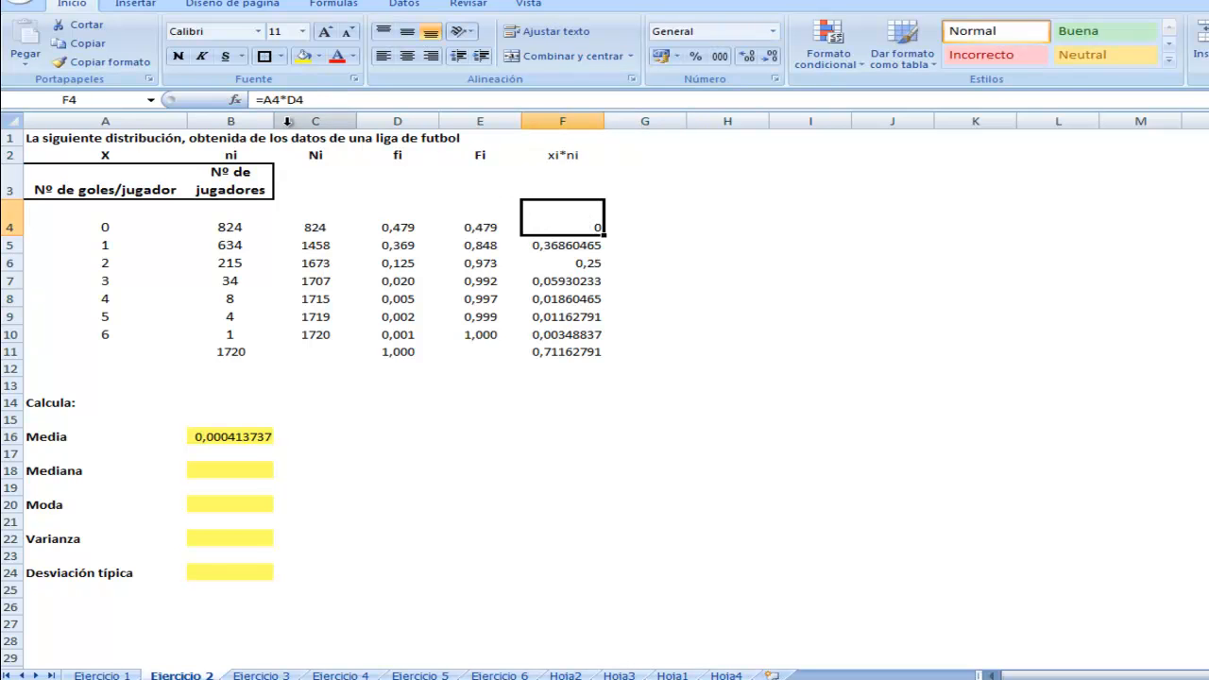
click(296, 99)
key(BackSpace)
key(BackSpace)
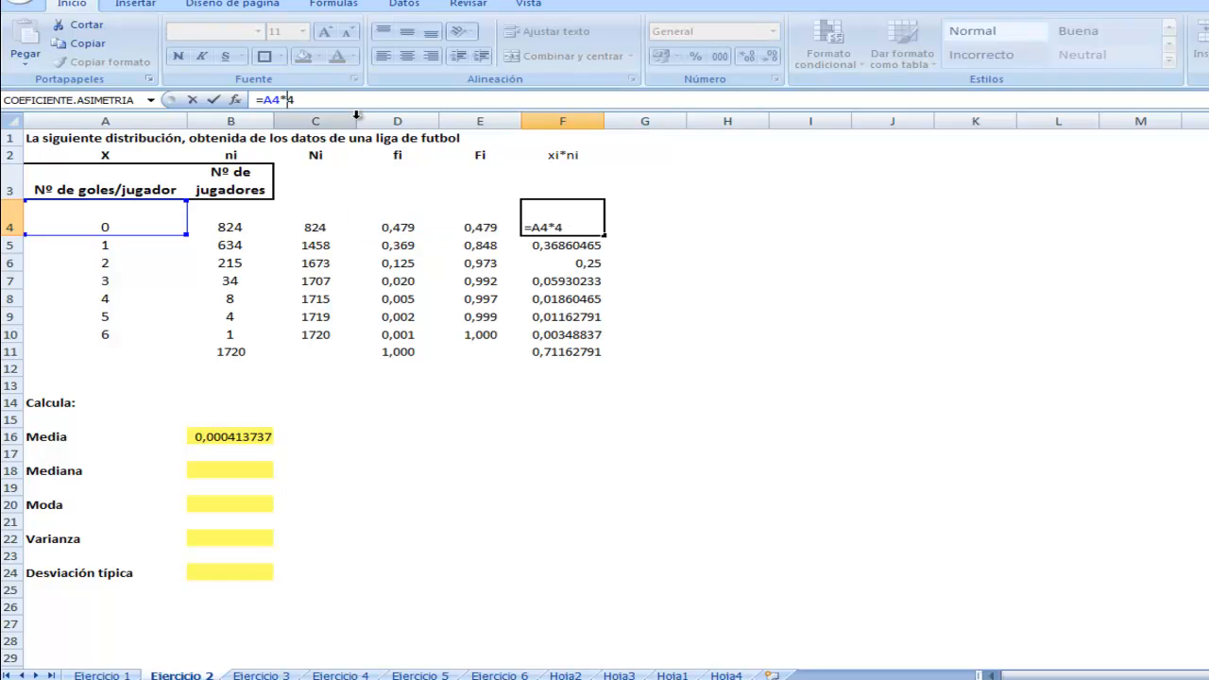
text(B4)
click(745, 316)
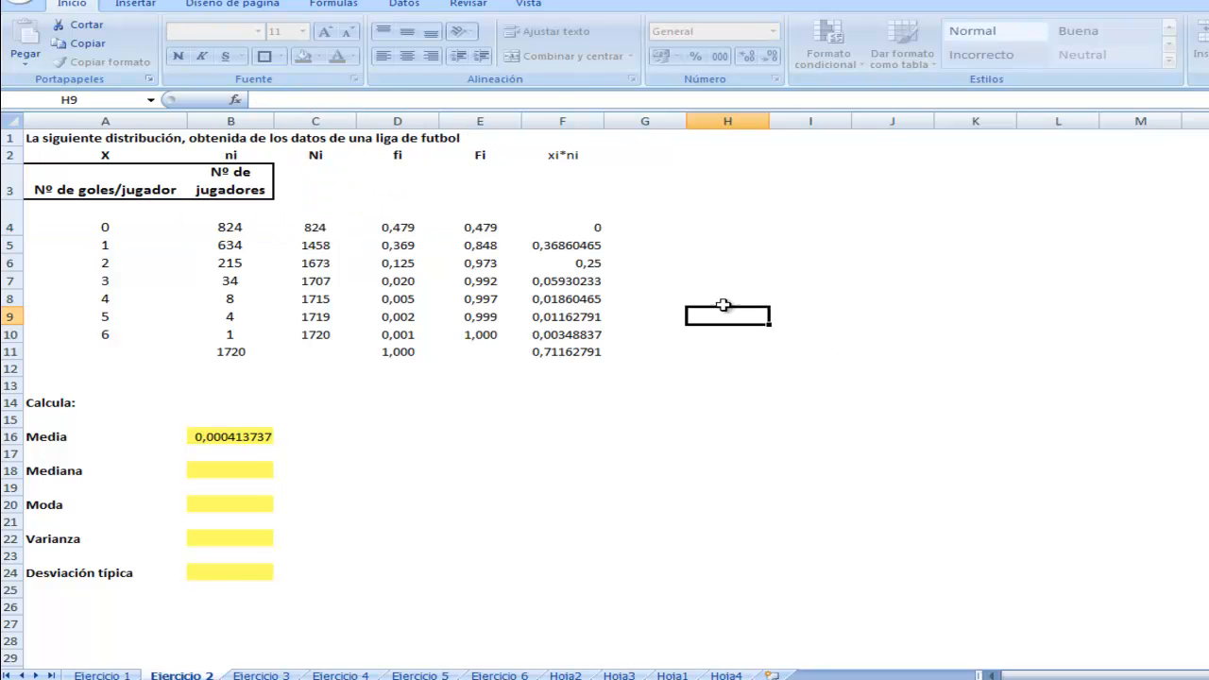
- Try to copy the product formula from F4 down to F11 and sum the column in F12
click(599, 231)
drag(603, 235, 613, 357)
click(642, 368)
drag(591, 233, 593, 335)
key(alt+equal)
click(1070, 299)
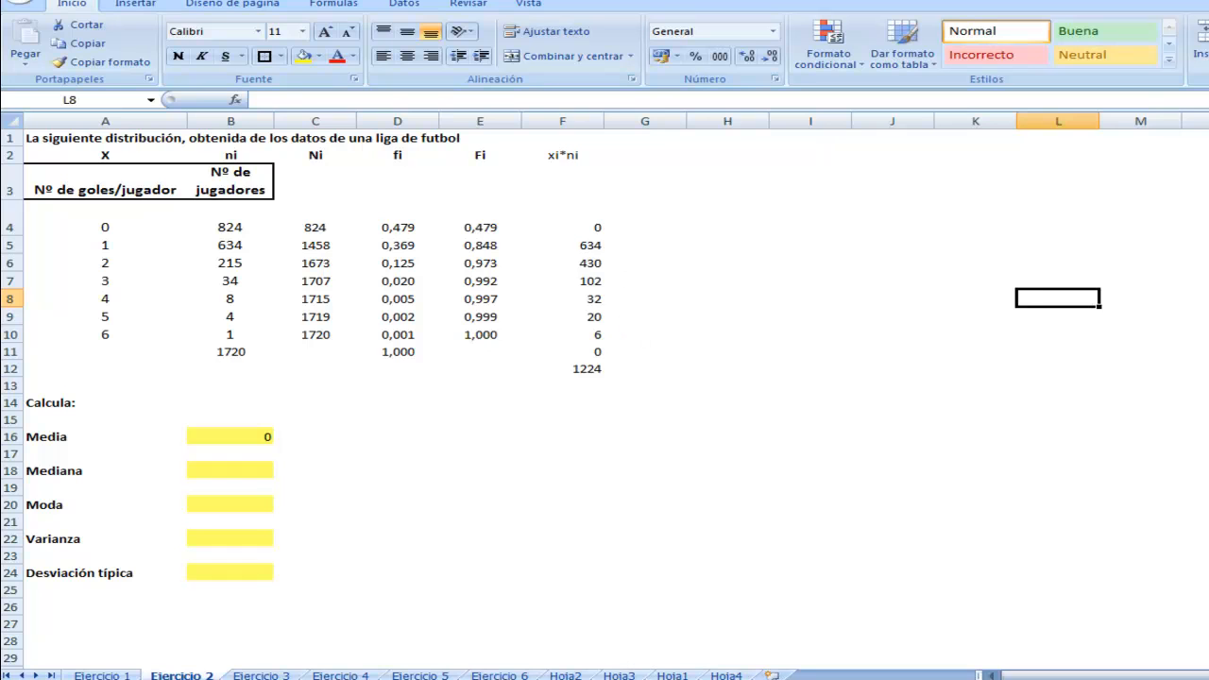
key(ctrl+z)
key(ctrl+z)
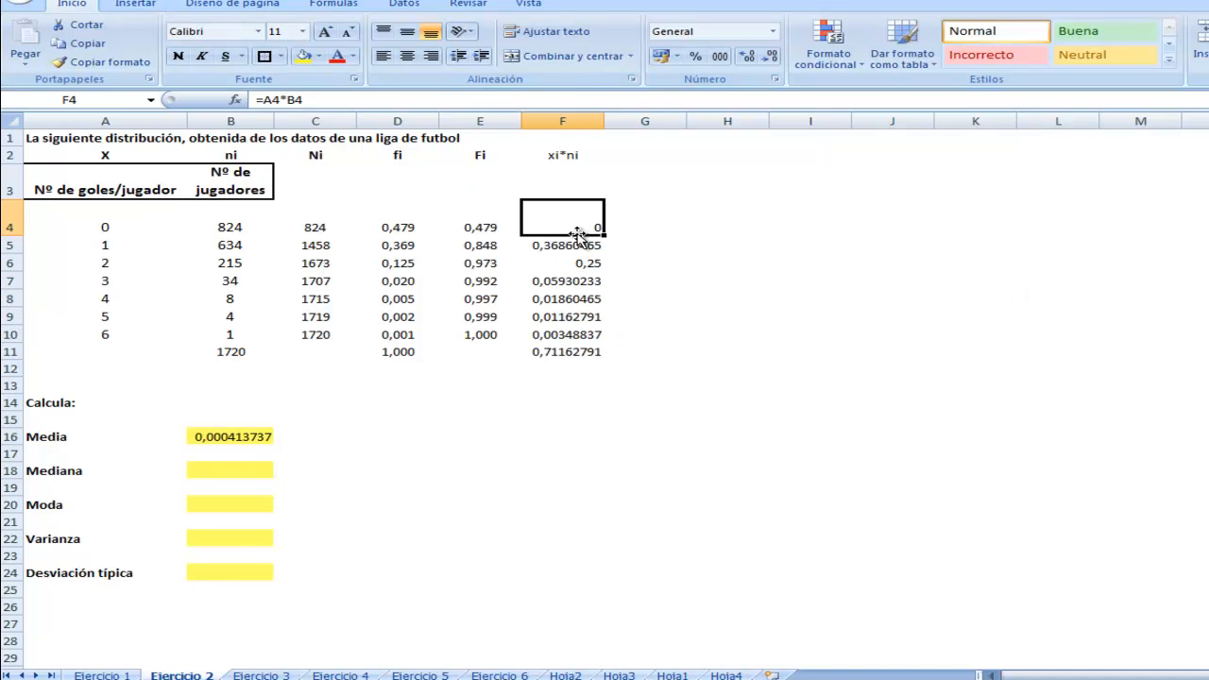
- Copy the xi*ni formula from F4 down to F10, keeping the column sum in F11
drag(608, 239, 611, 339)
click(663, 359)
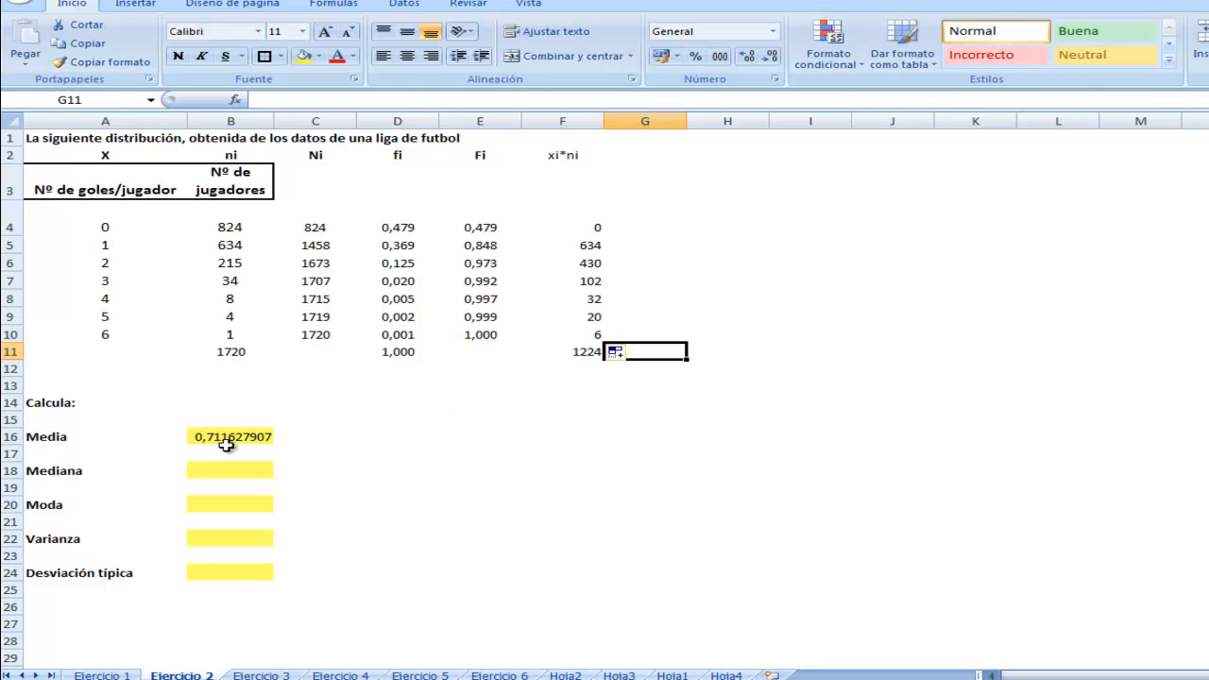
click(387, 454)
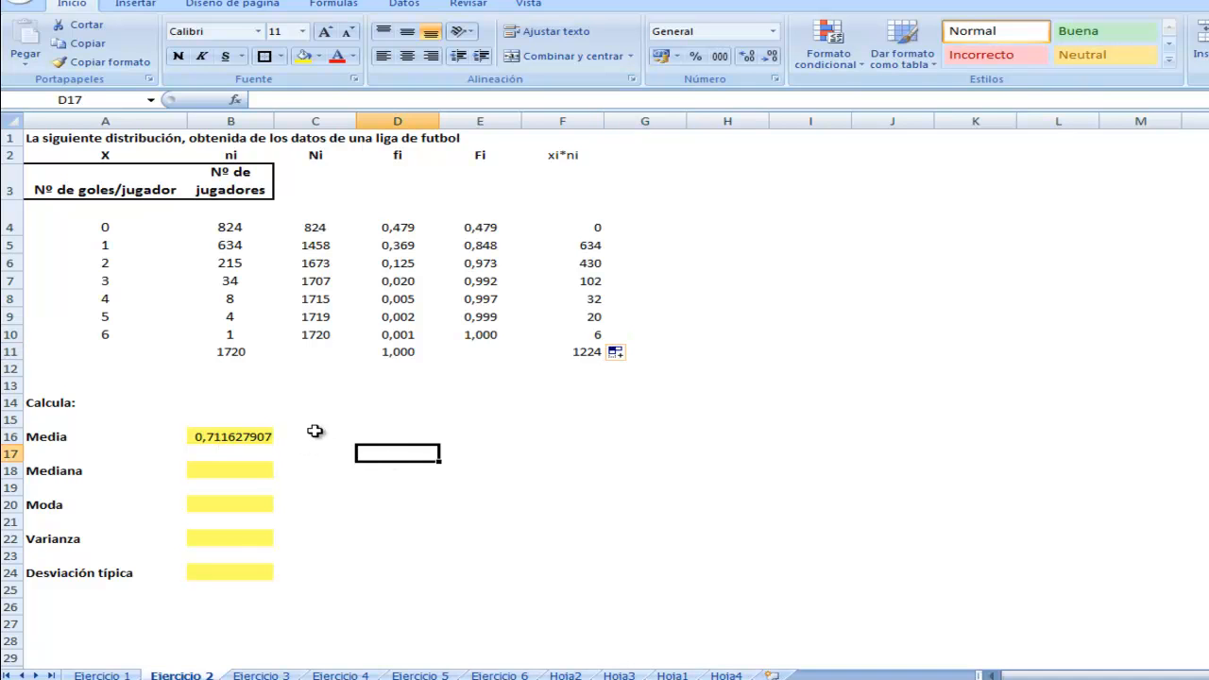
- Format the mean in B16 as a number with two decimal places
click(225, 440)
right_click(225, 440)
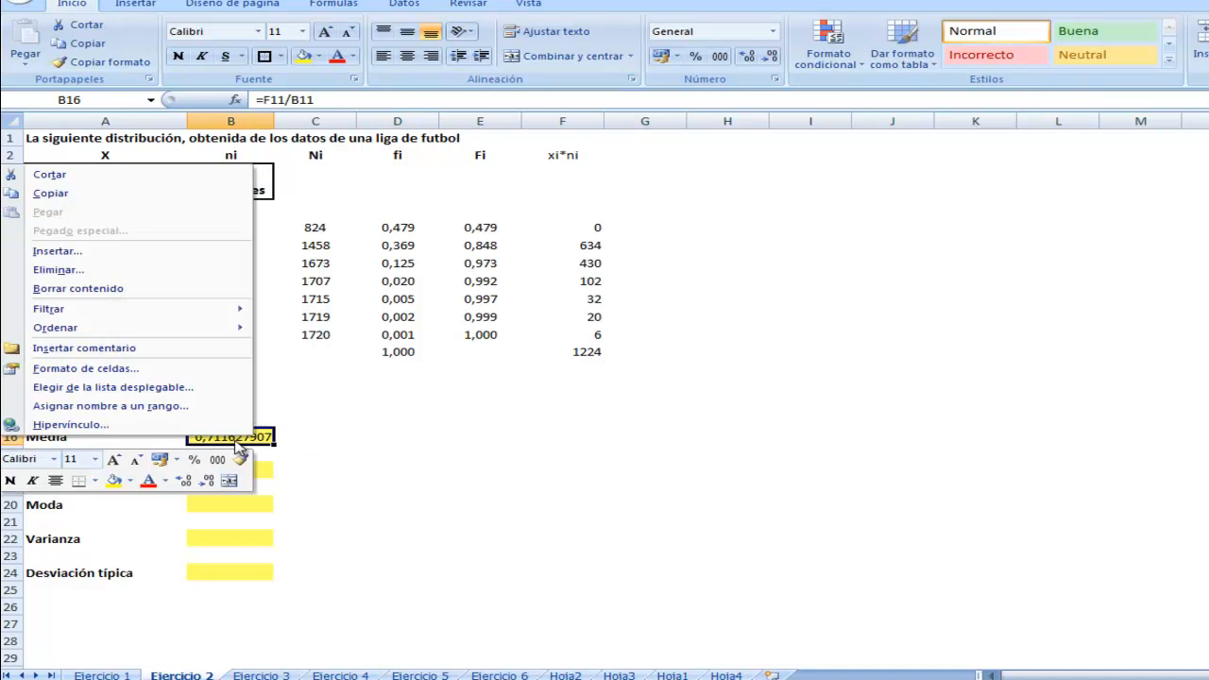
click(111, 372)
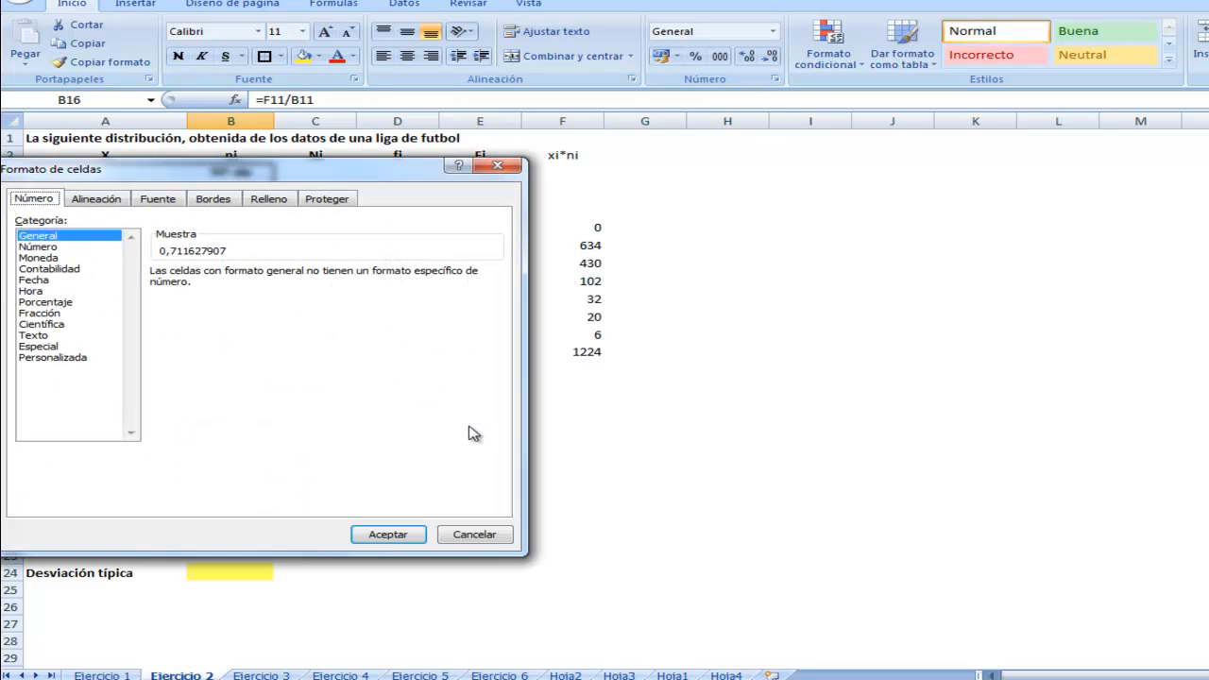
click(53, 246)
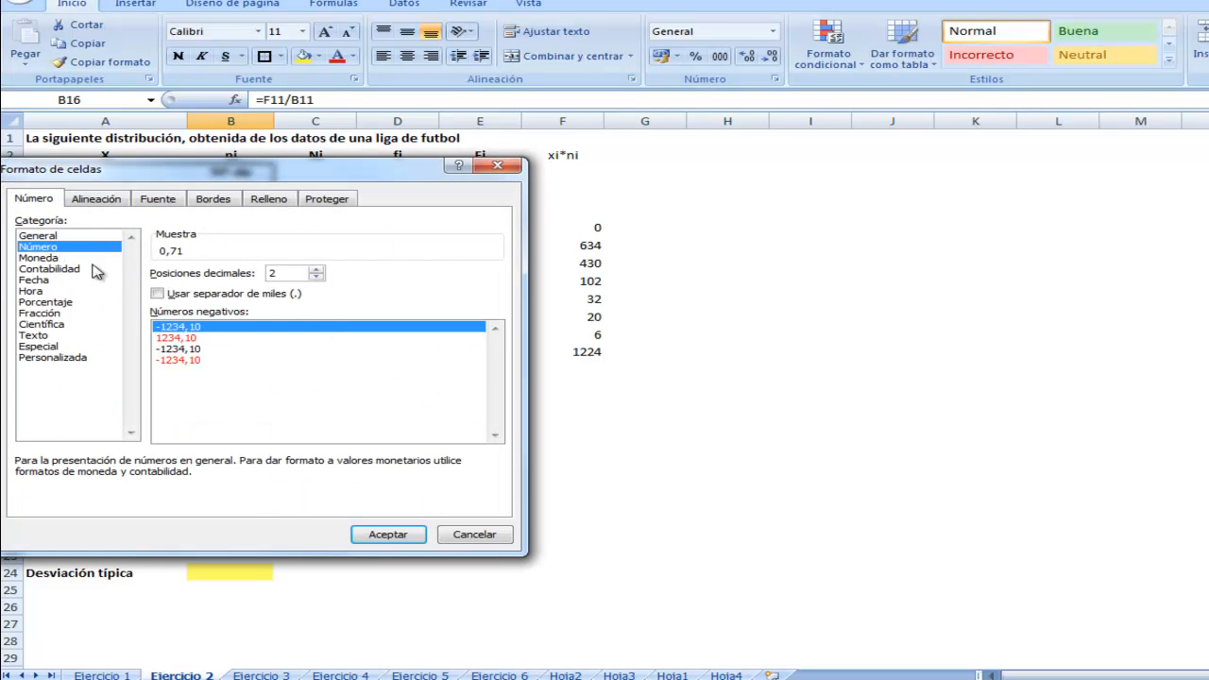
click(391, 535)
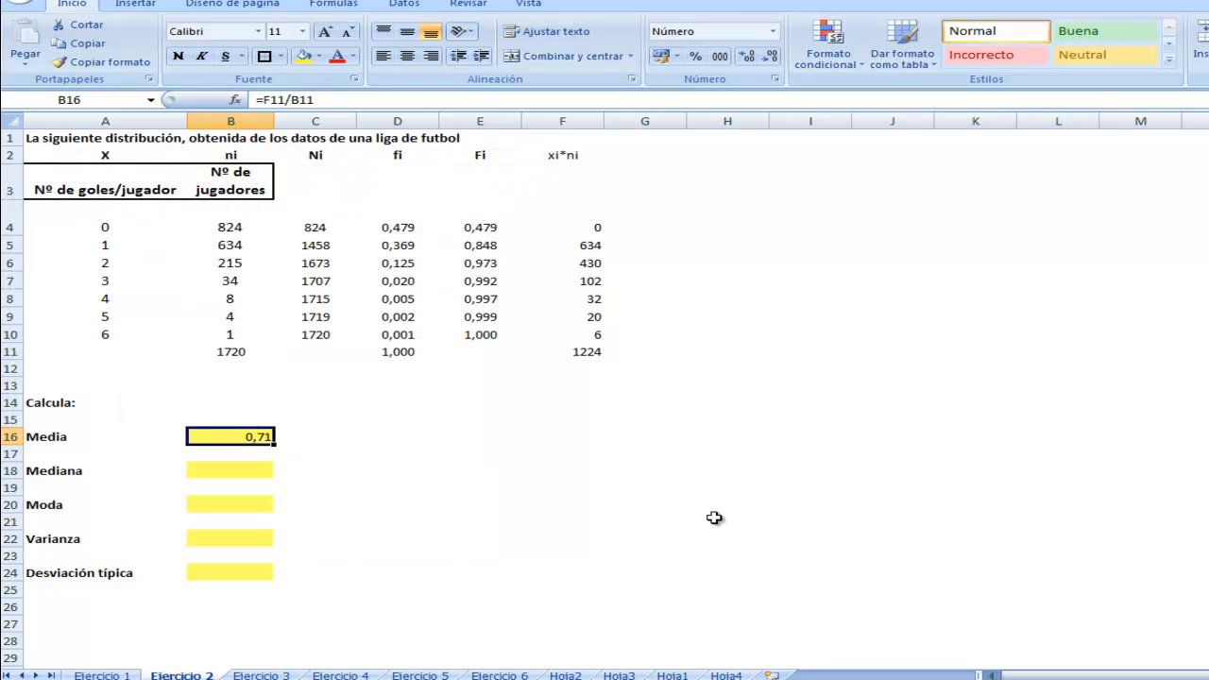
click(704, 522)
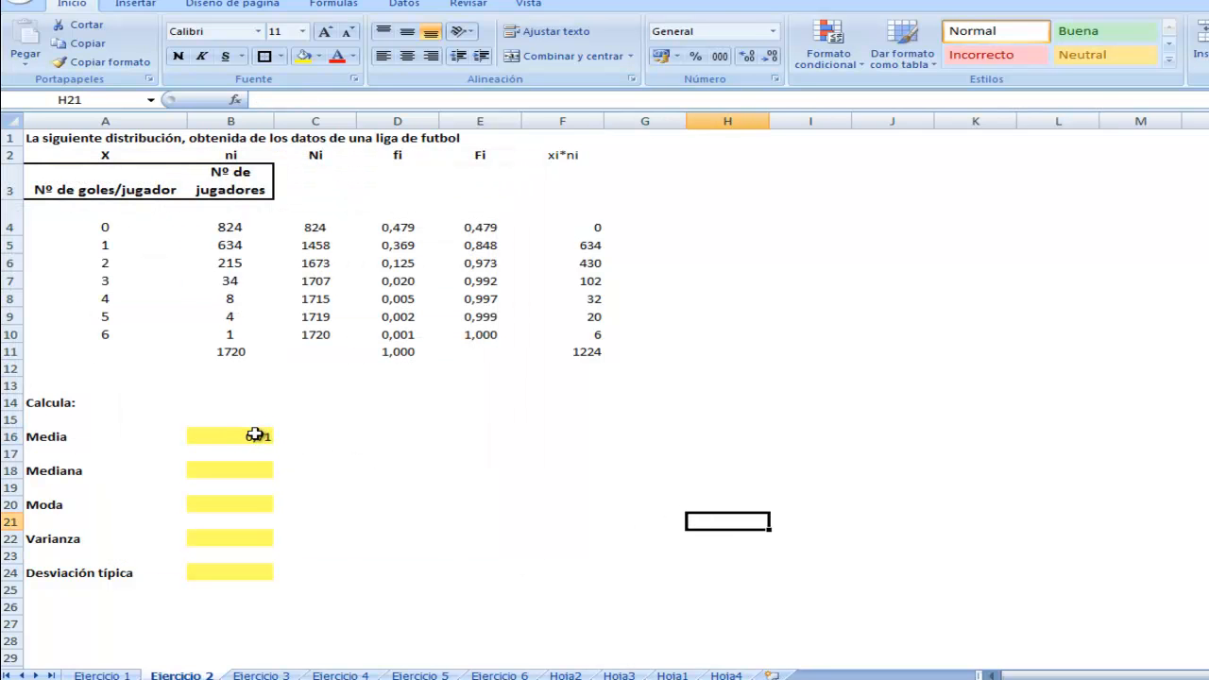
- Label the total number of players with N in cell B12, directly below the total
click(250, 435)
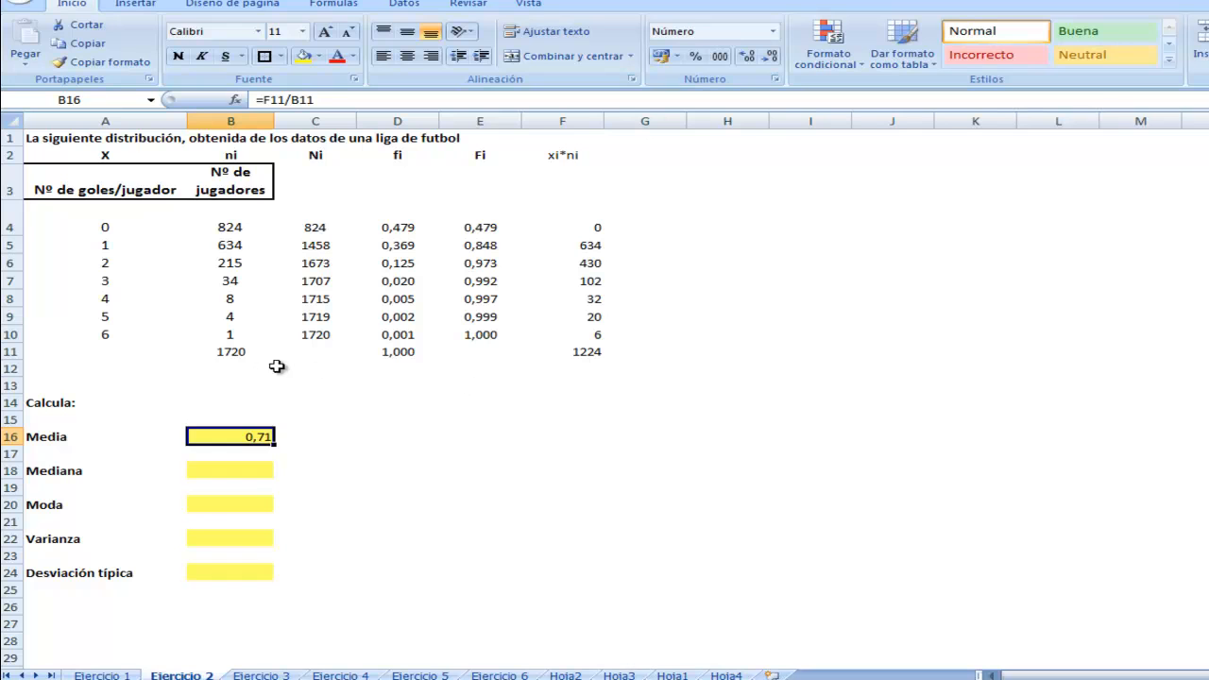
click(223, 357)
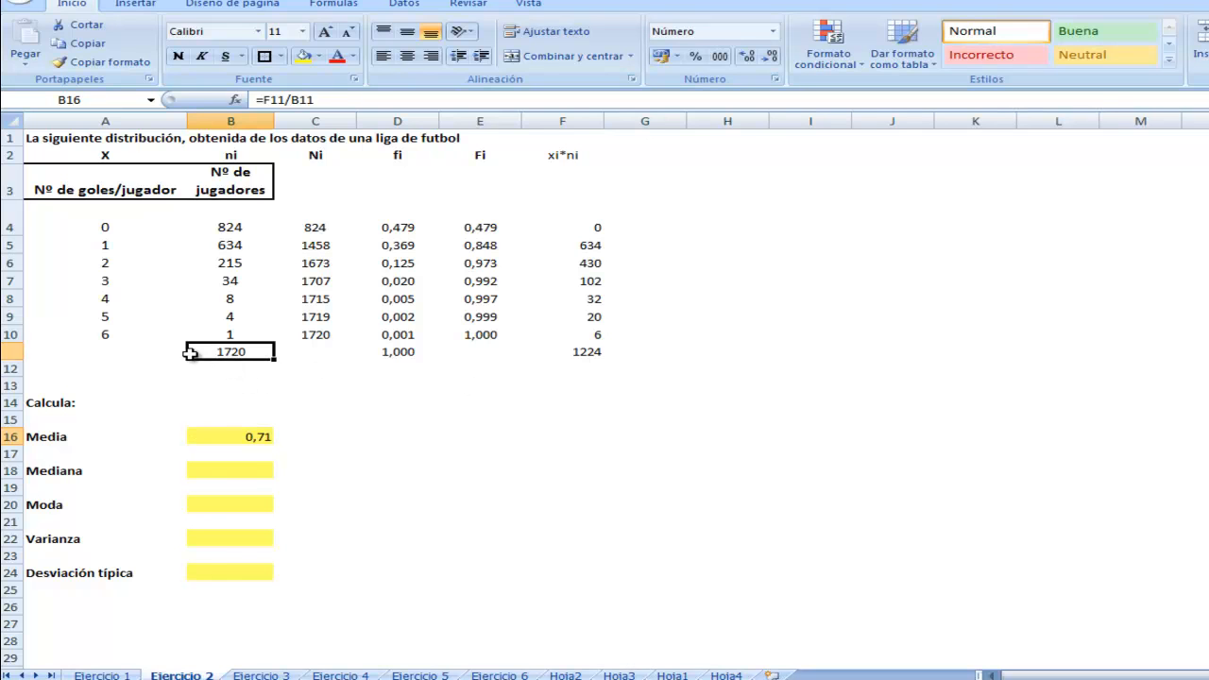
drag(170, 356, 252, 353)
click(229, 371)
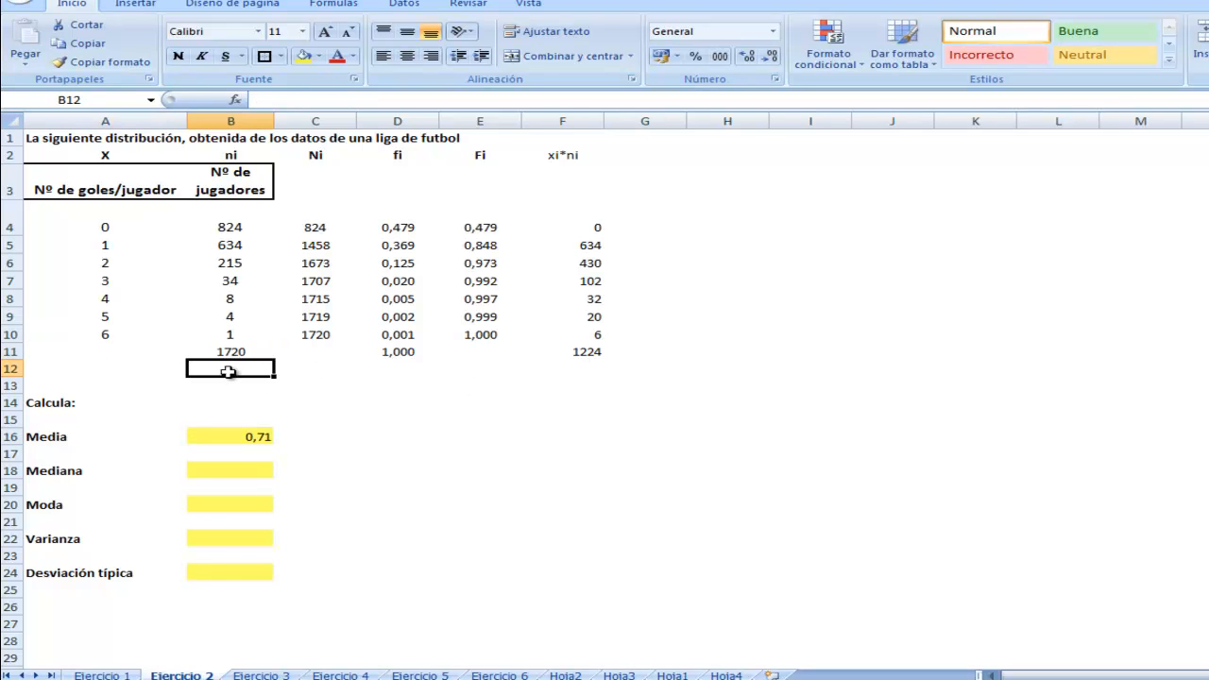
text(N)
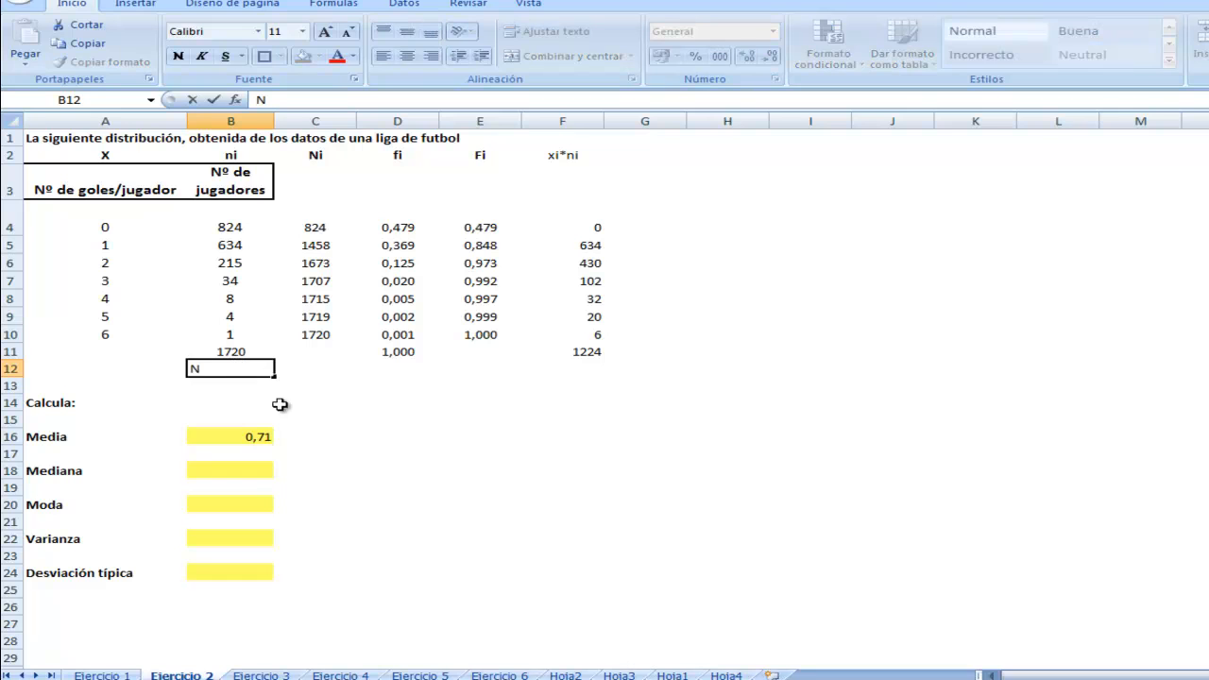
click(317, 416)
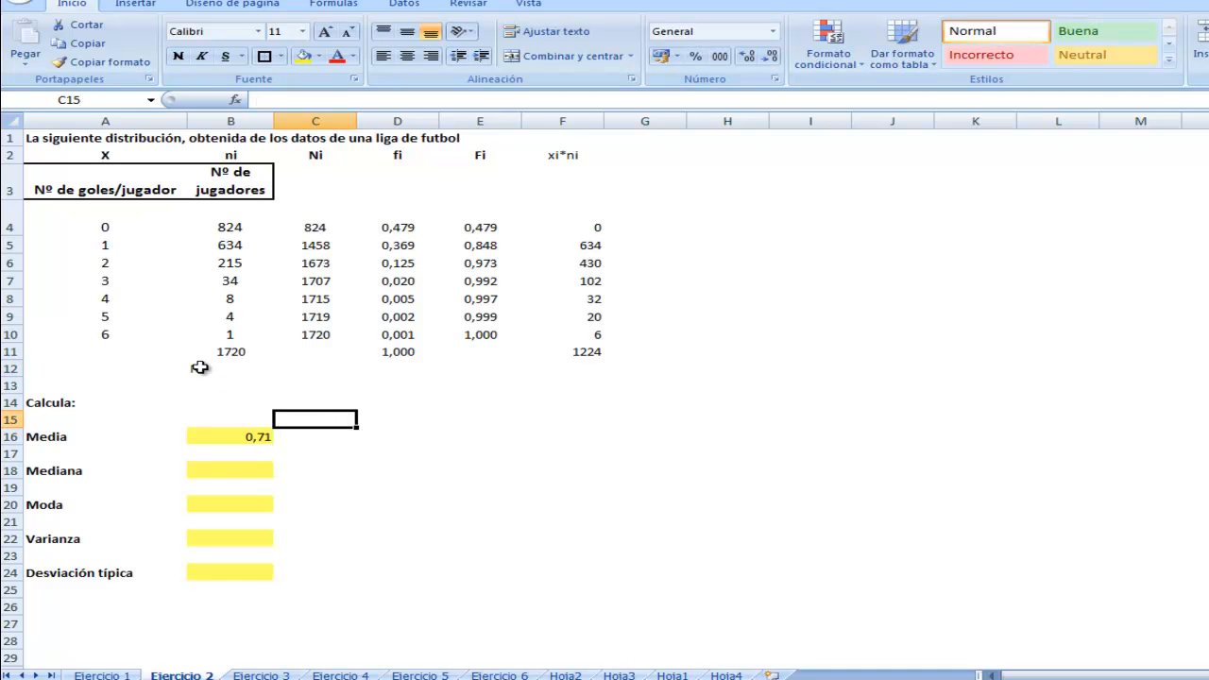
- Enter the label N/2 in C18 beside the median and calculate it in D18 with =B11/2
click(262, 469)
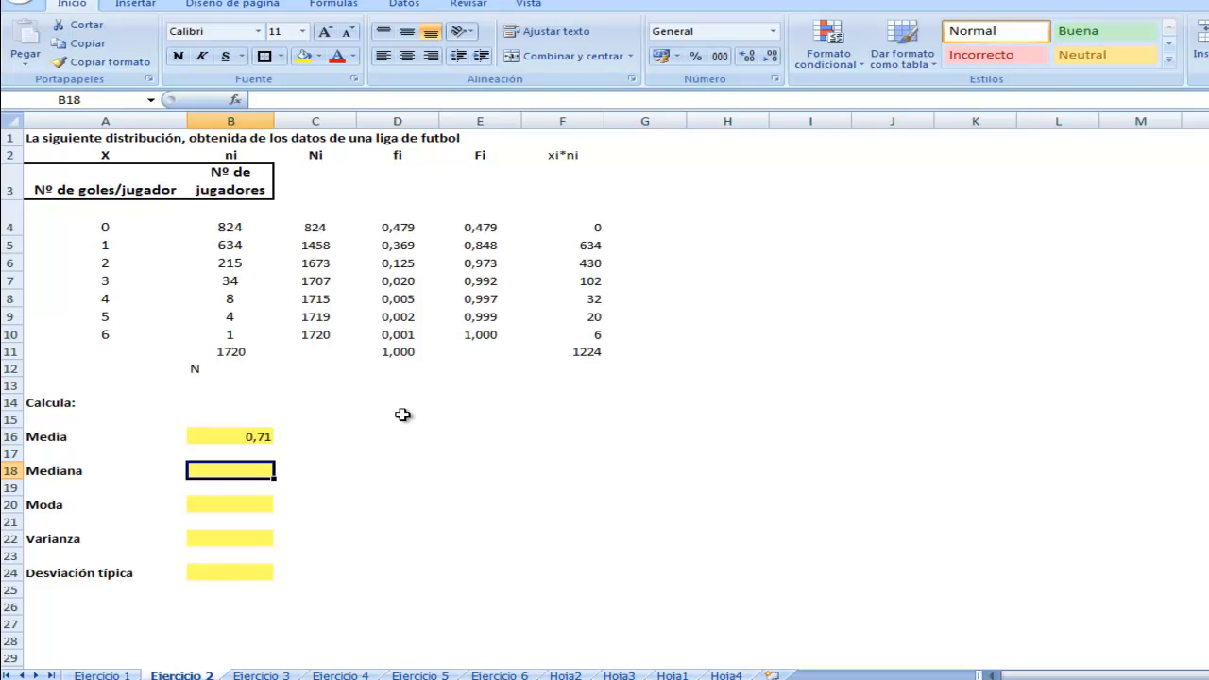
click(337, 475)
text(N/2)
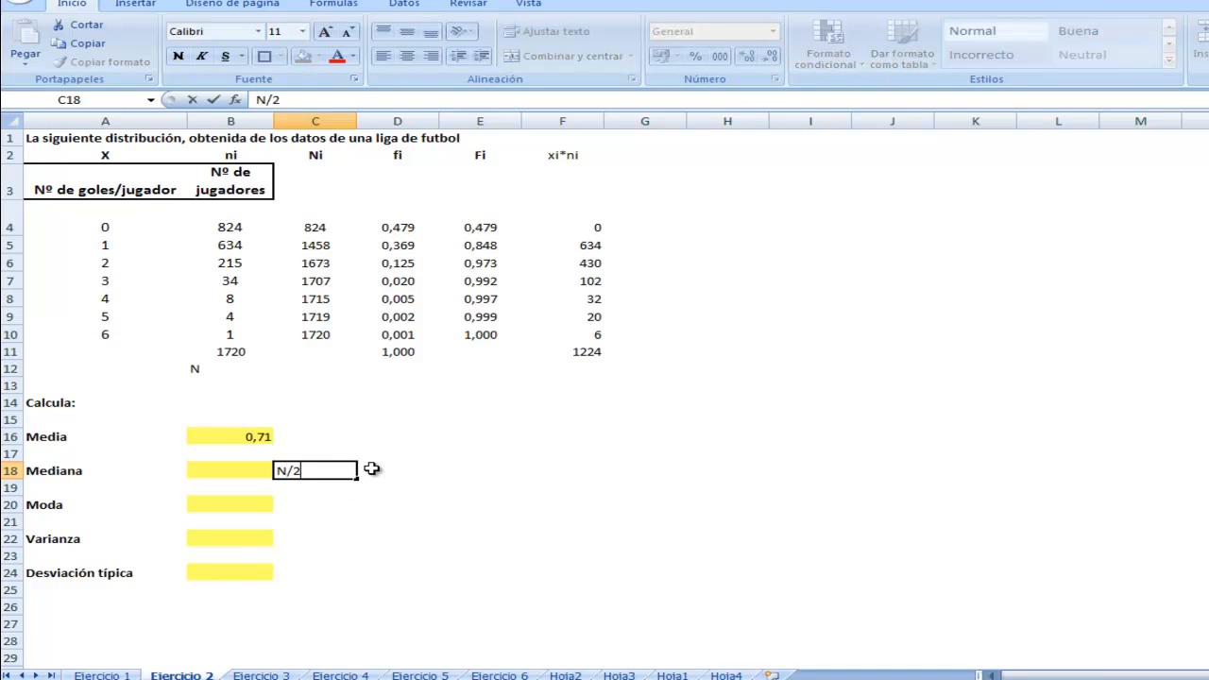
click(413, 469)
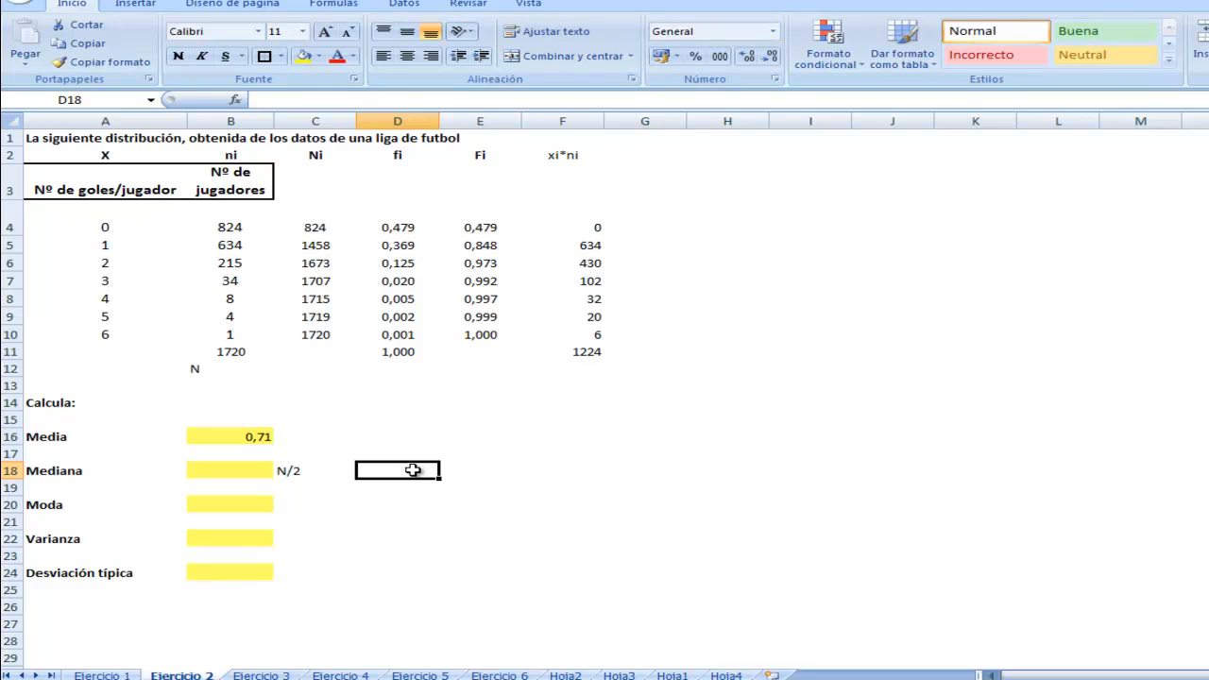
text(=)
click(218, 354)
text(/2)
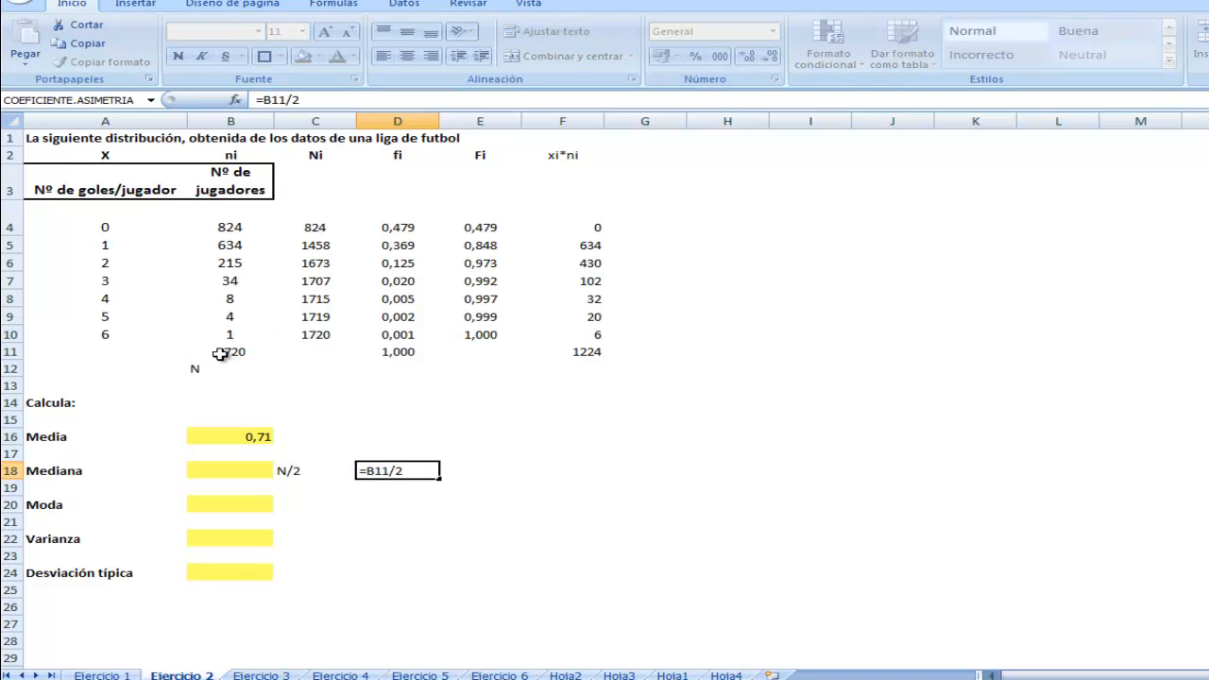
key(Return)
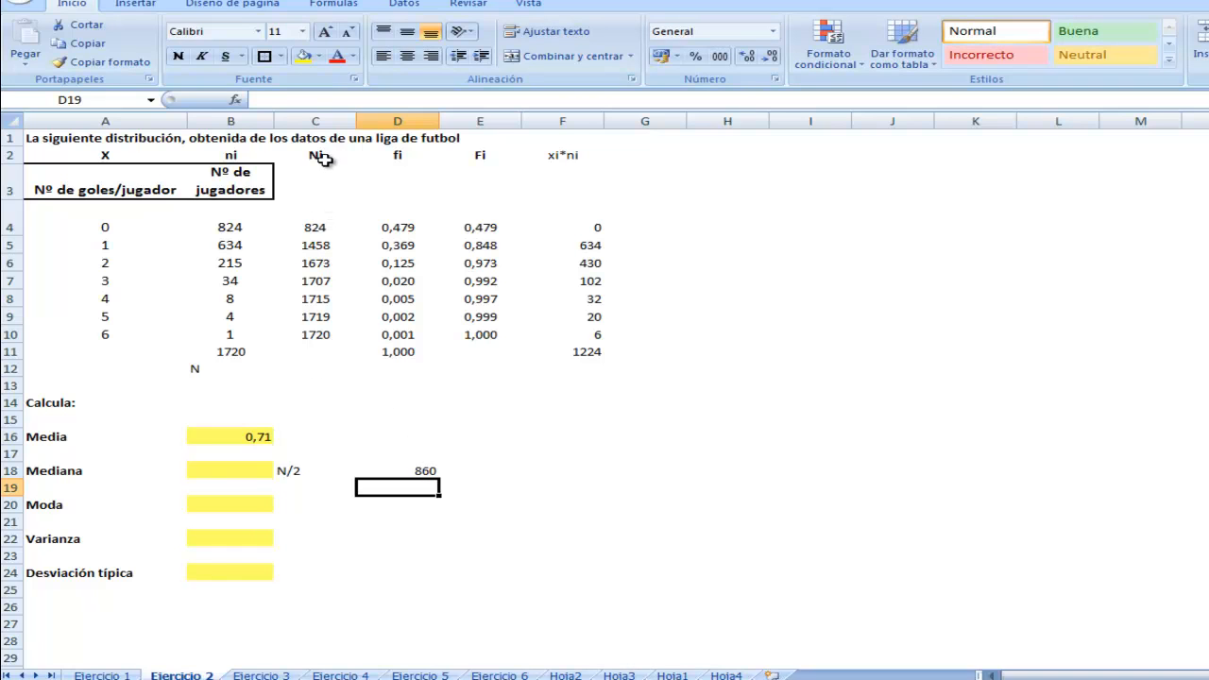
- Compare the N/2 value with the cumulative frequencies in C4 and C5 and enter 1 as the median in B18
click(324, 247)
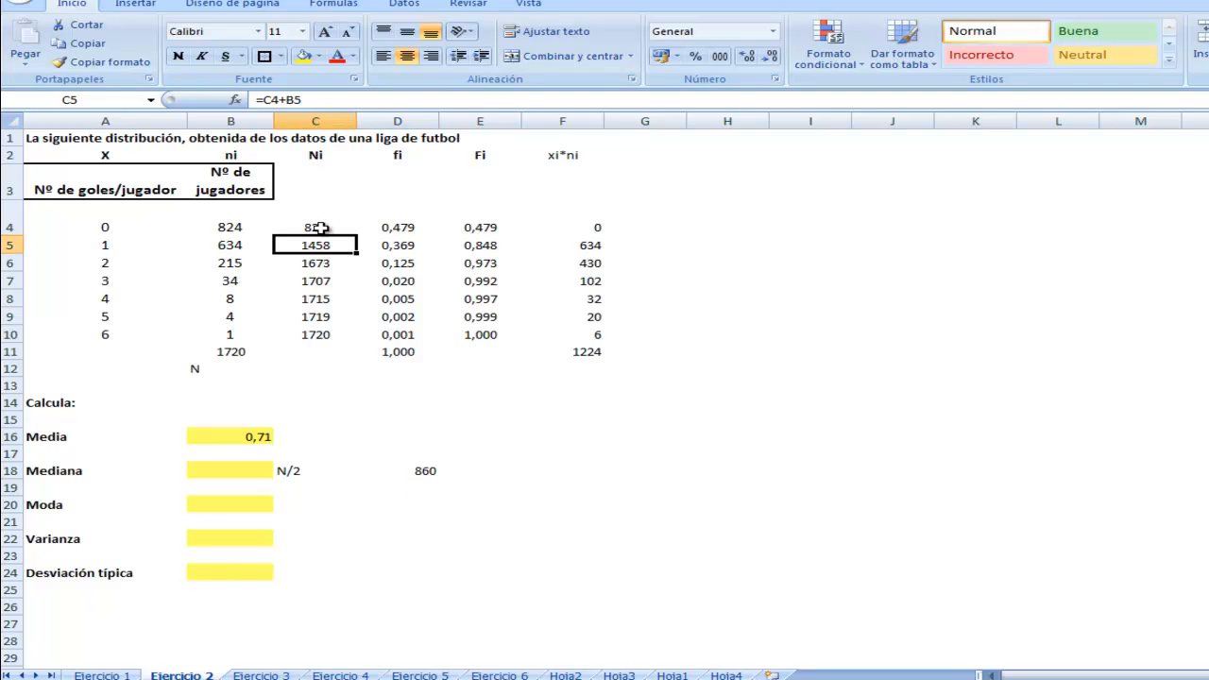
click(322, 228)
click(324, 245)
click(259, 472)
text(1)
click(477, 553)
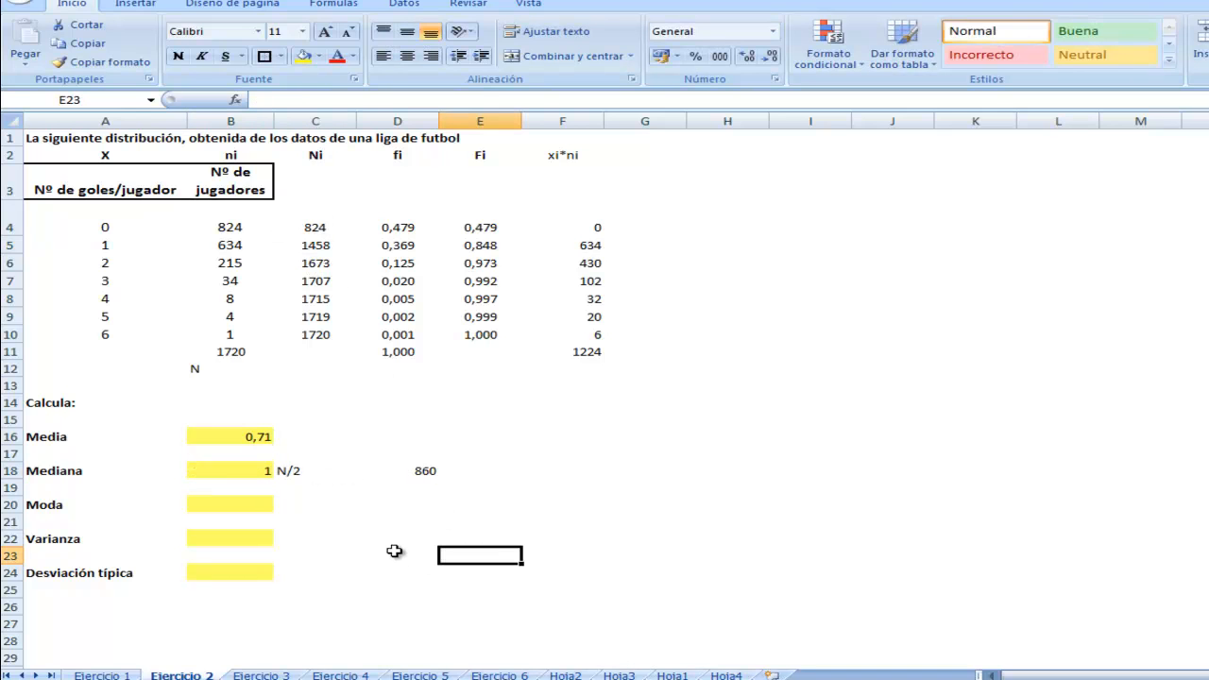
- Enter 0 as the mode in B20 and select the variance cell B22
click(265, 506)
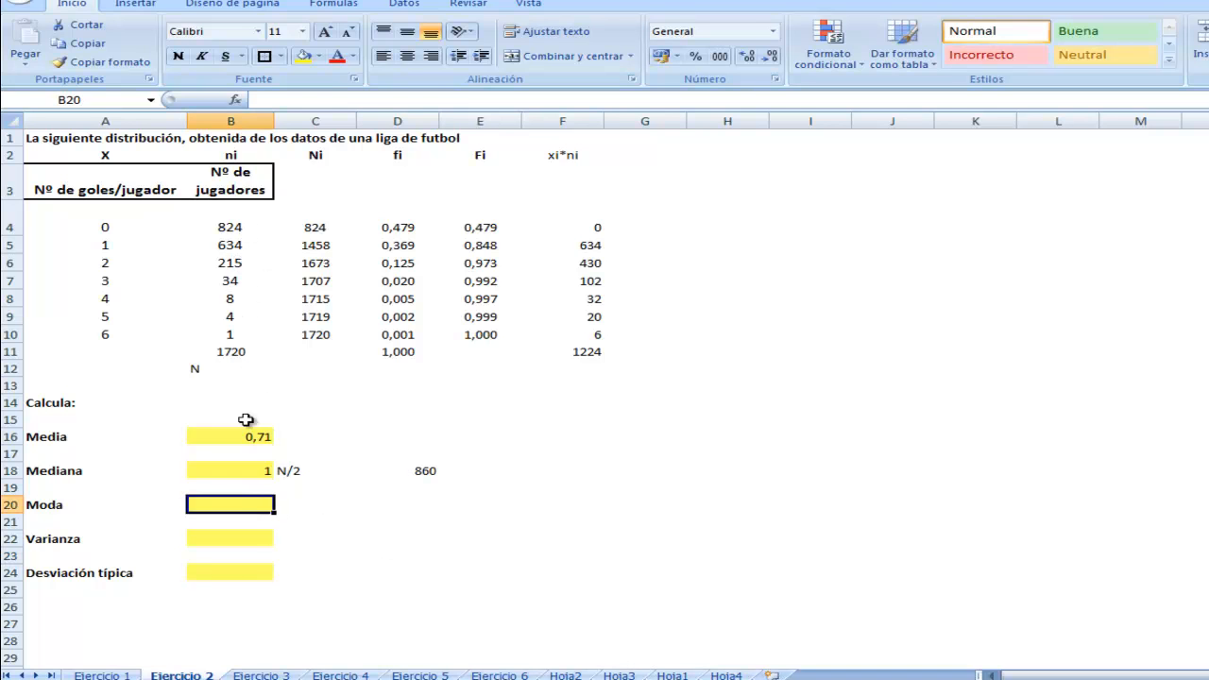
text(0)
click(376, 525)
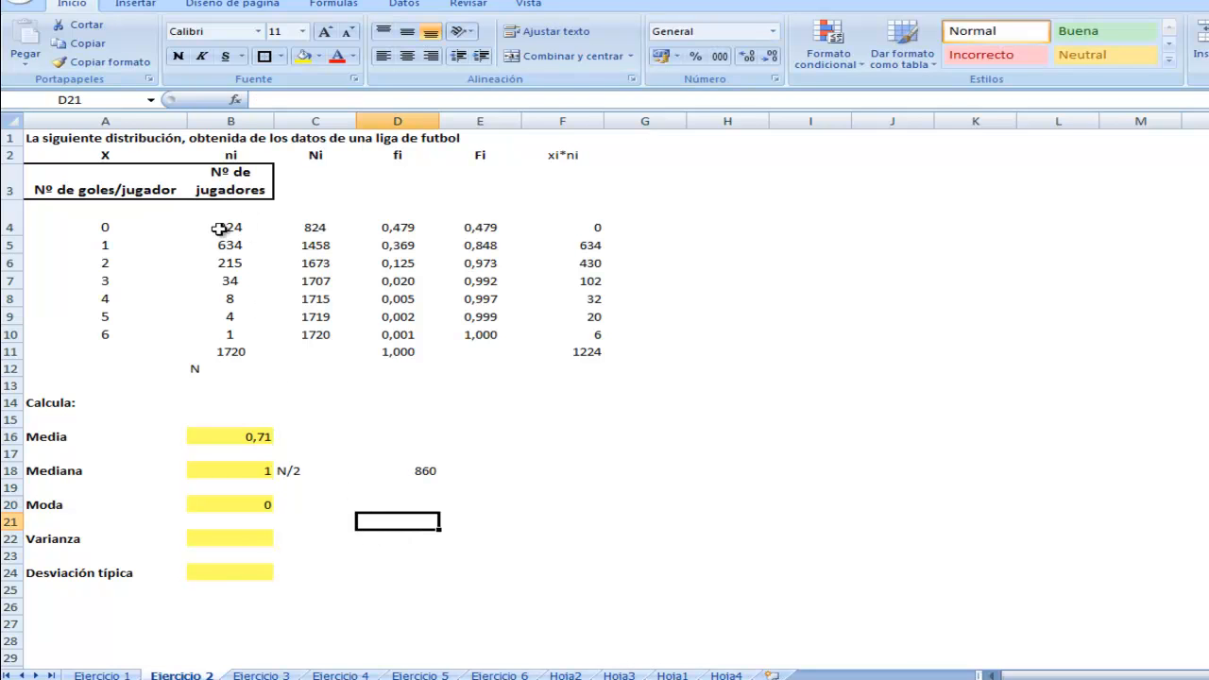
click(257, 538)
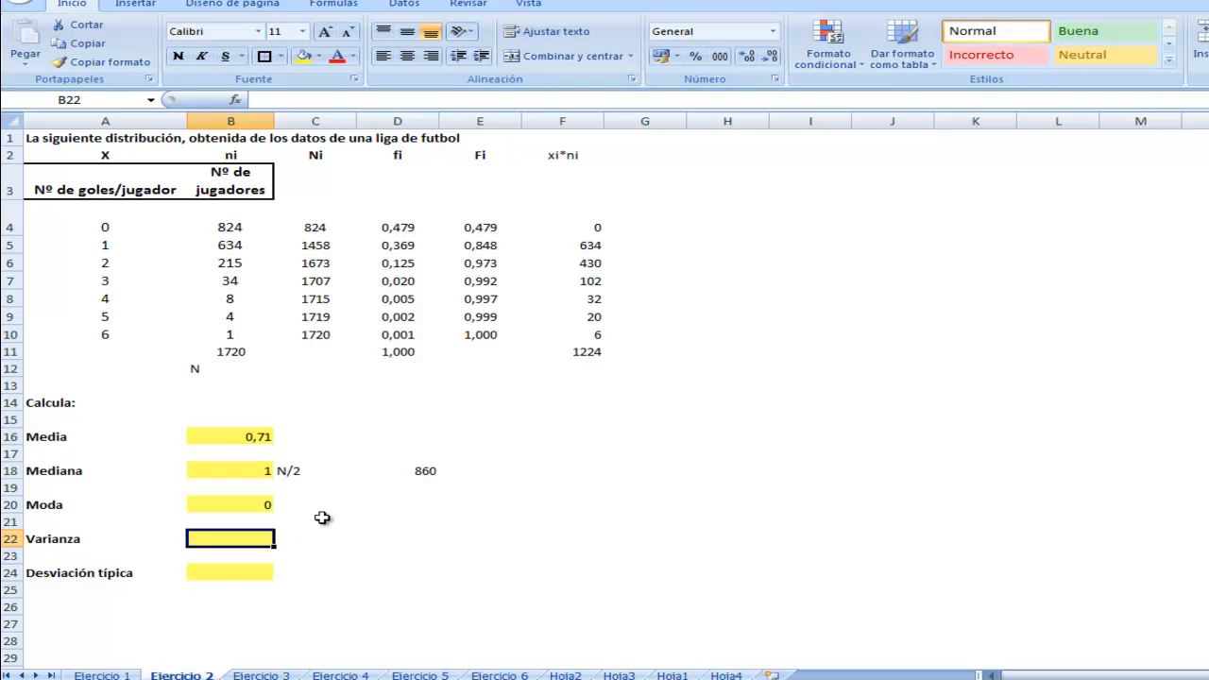
- Enter the header xi^2*ni in G2, beside the xi*ni column
click(667, 158)
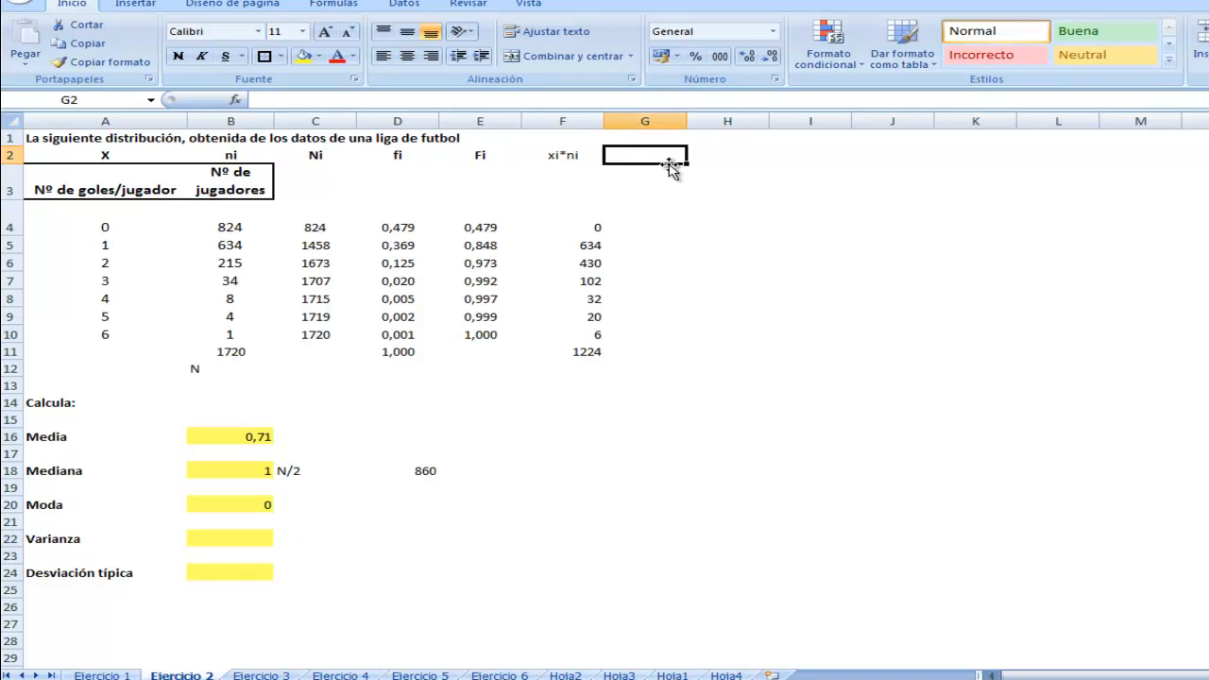
text(xi^2*ni)
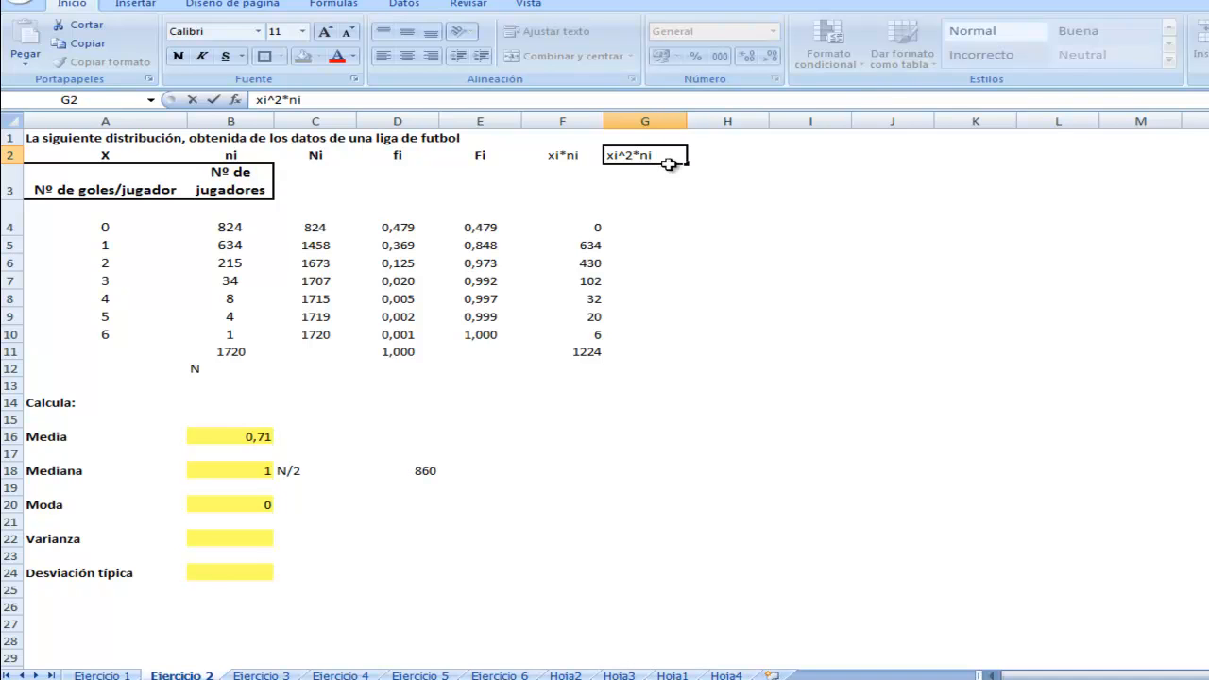
click(674, 263)
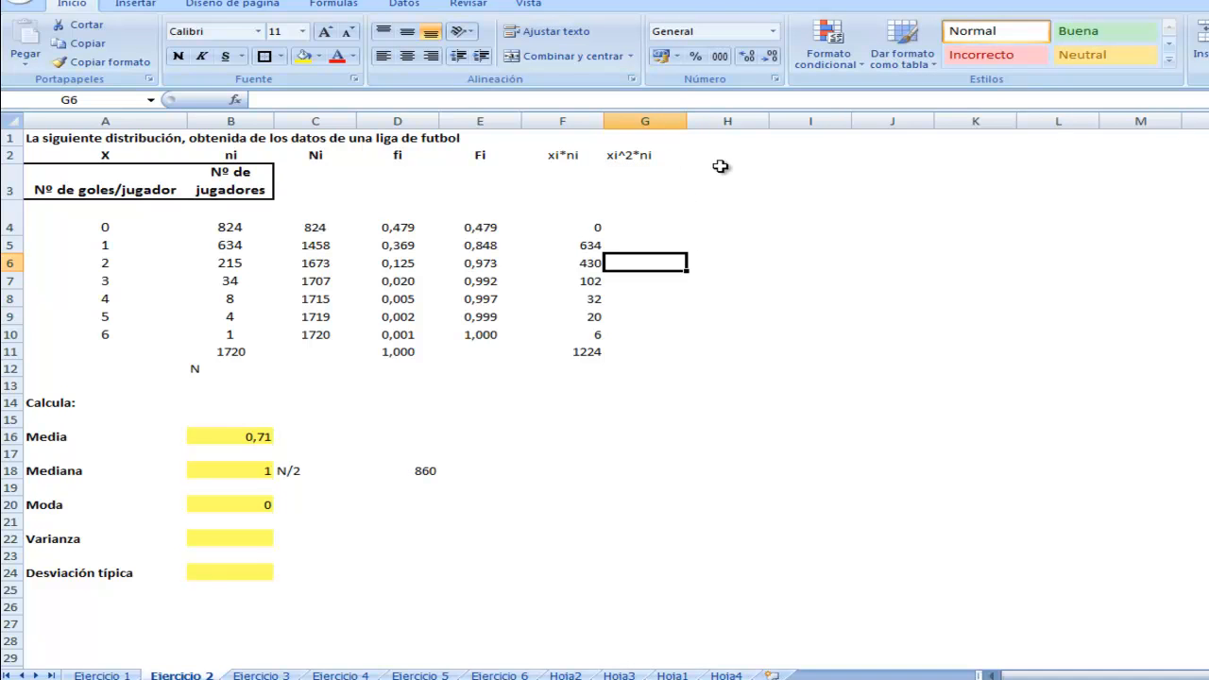
- Insert a new column before the xi^2*ni column and enter the header xi^2 in G2
click(645, 120)
right_click(645, 120)
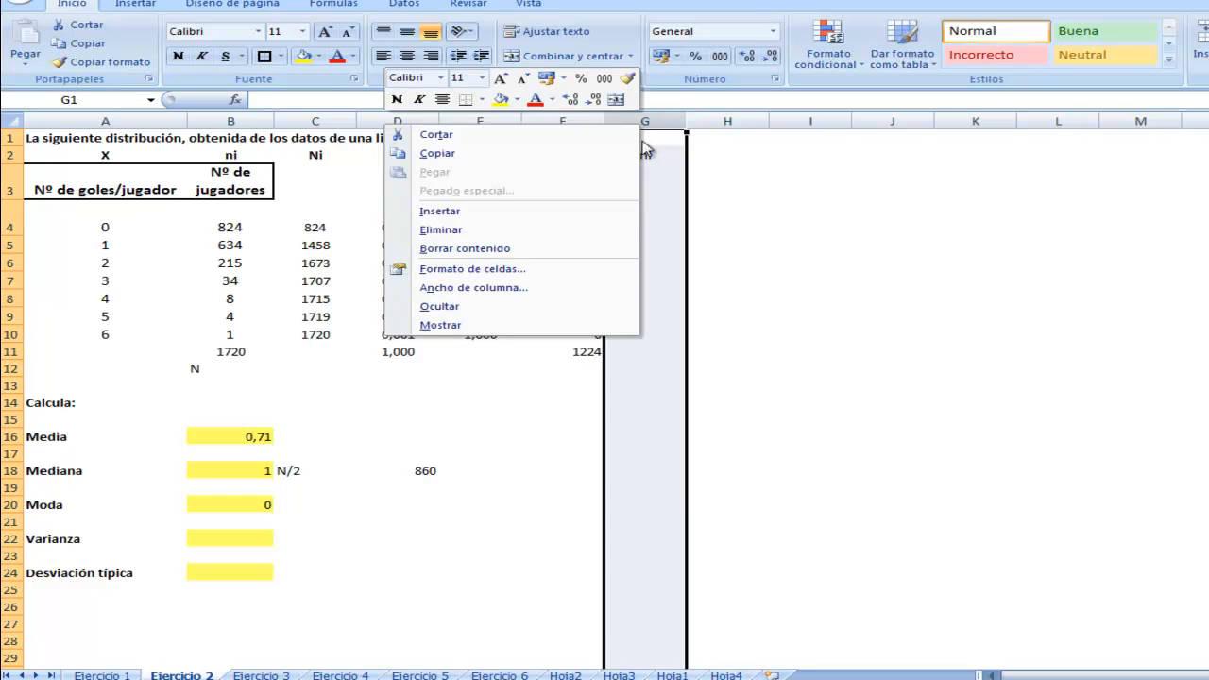
click(529, 209)
click(643, 155)
text(xi^2)
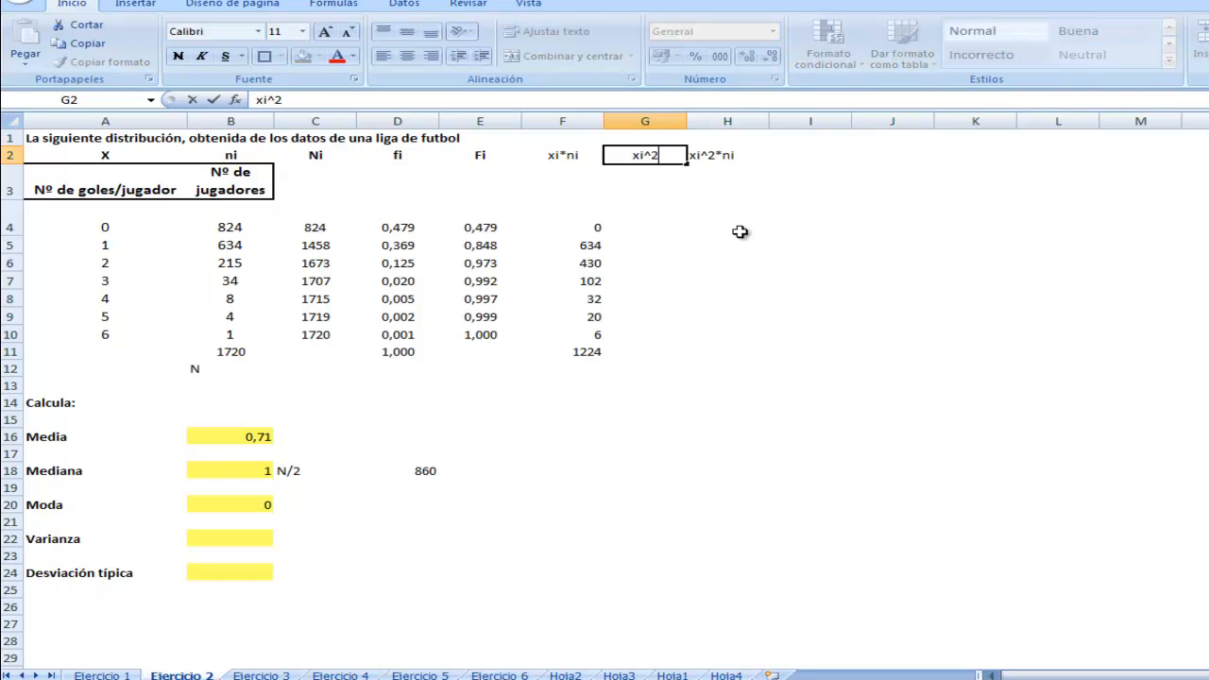
- Calculate the squared goal values in G4 with =A4^2 and fill the formula down to G10
click(658, 226)
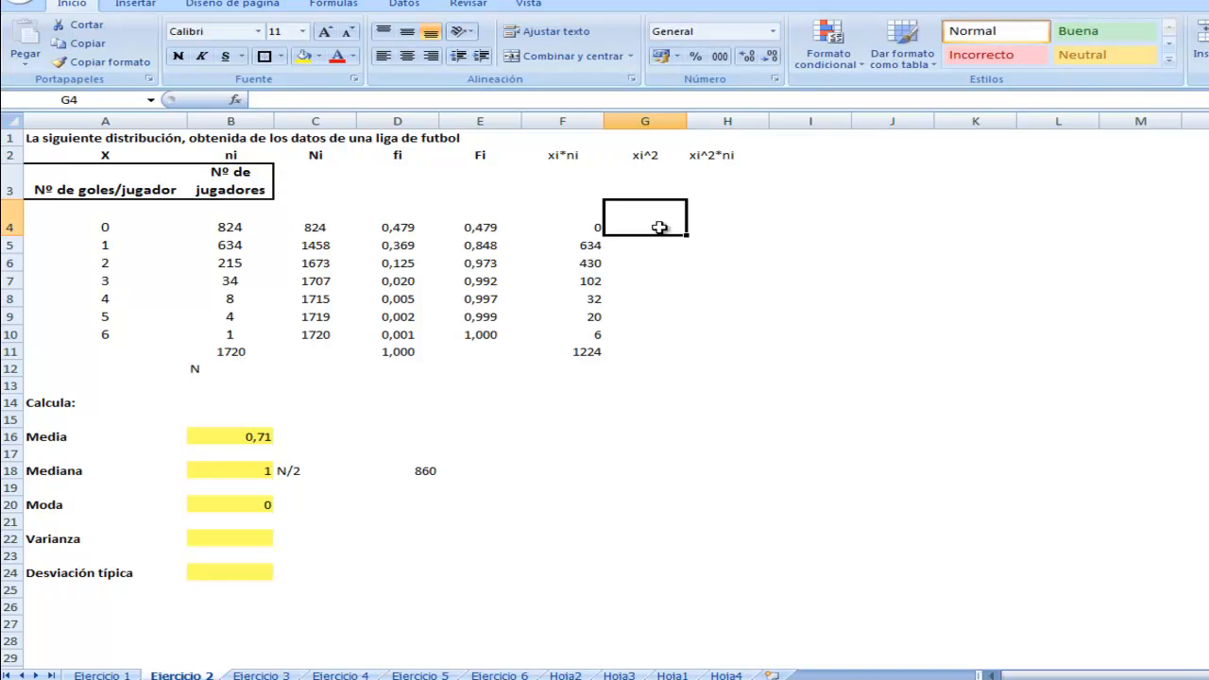
text(=)
click(84, 227)
text(^2)
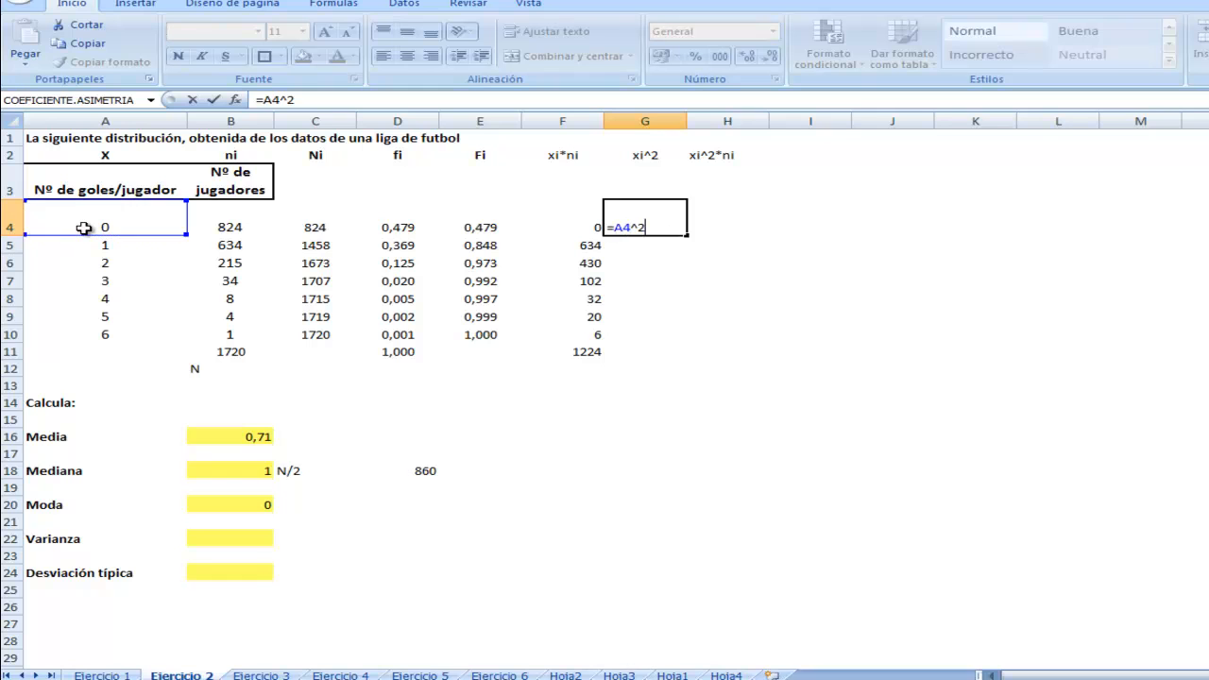
key(Return)
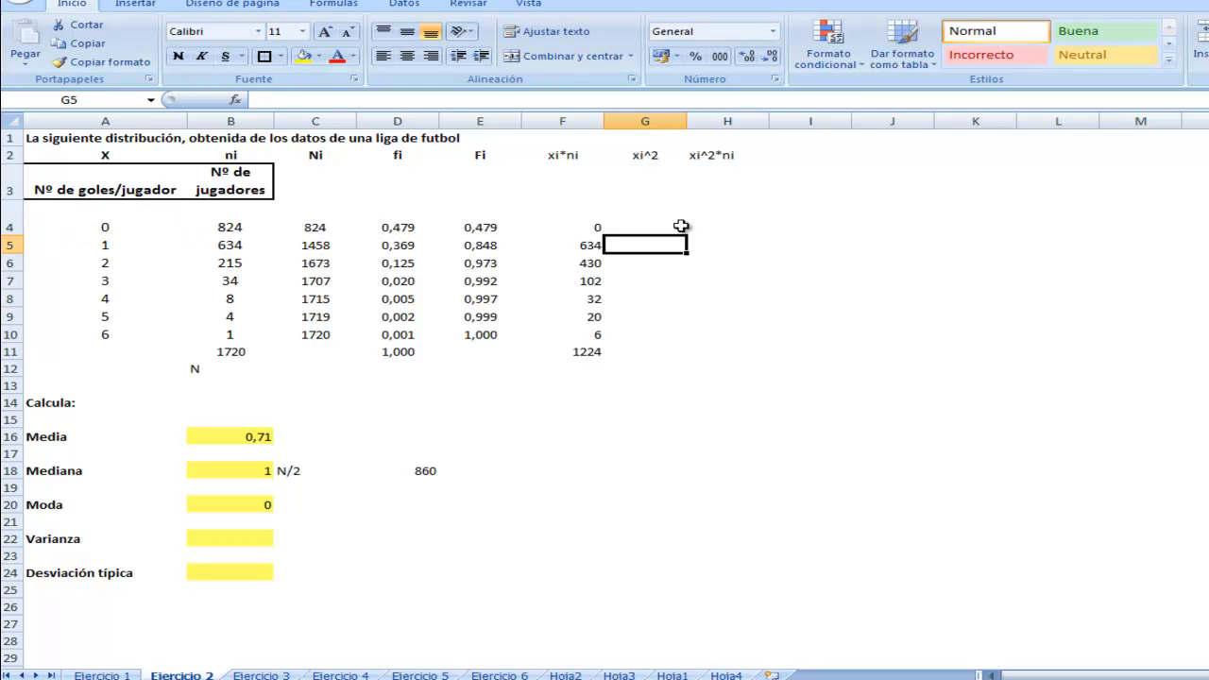
click(682, 230)
drag(686, 243, 686, 338)
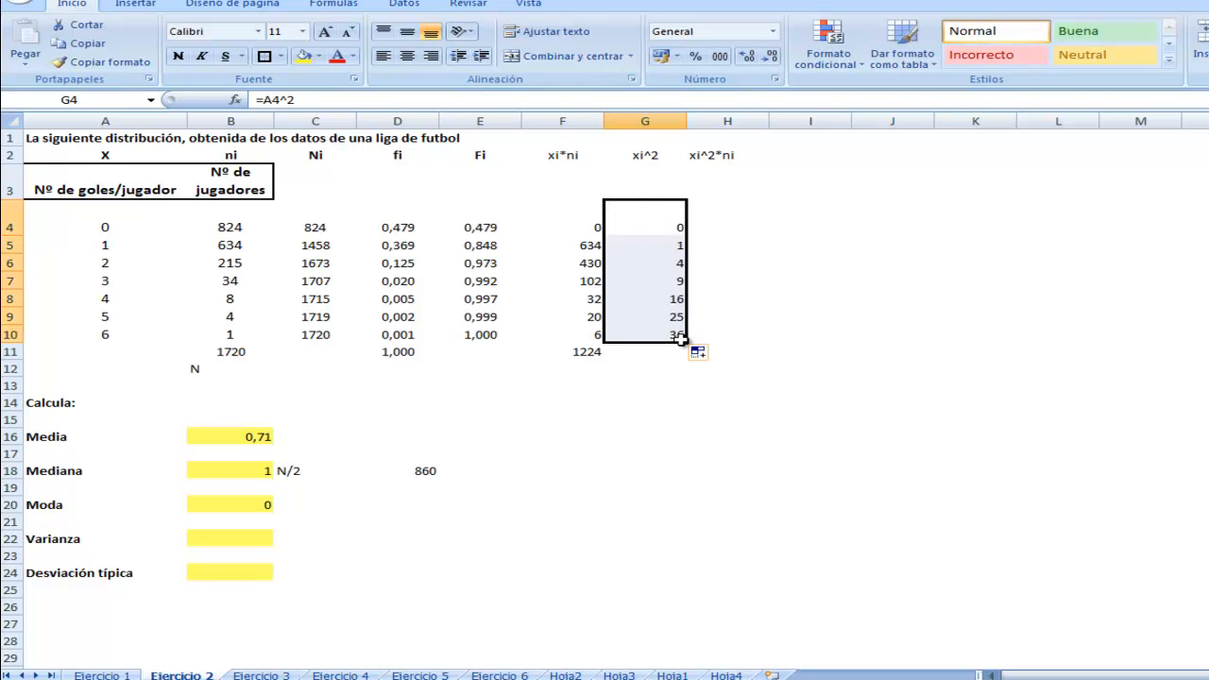
click(701, 367)
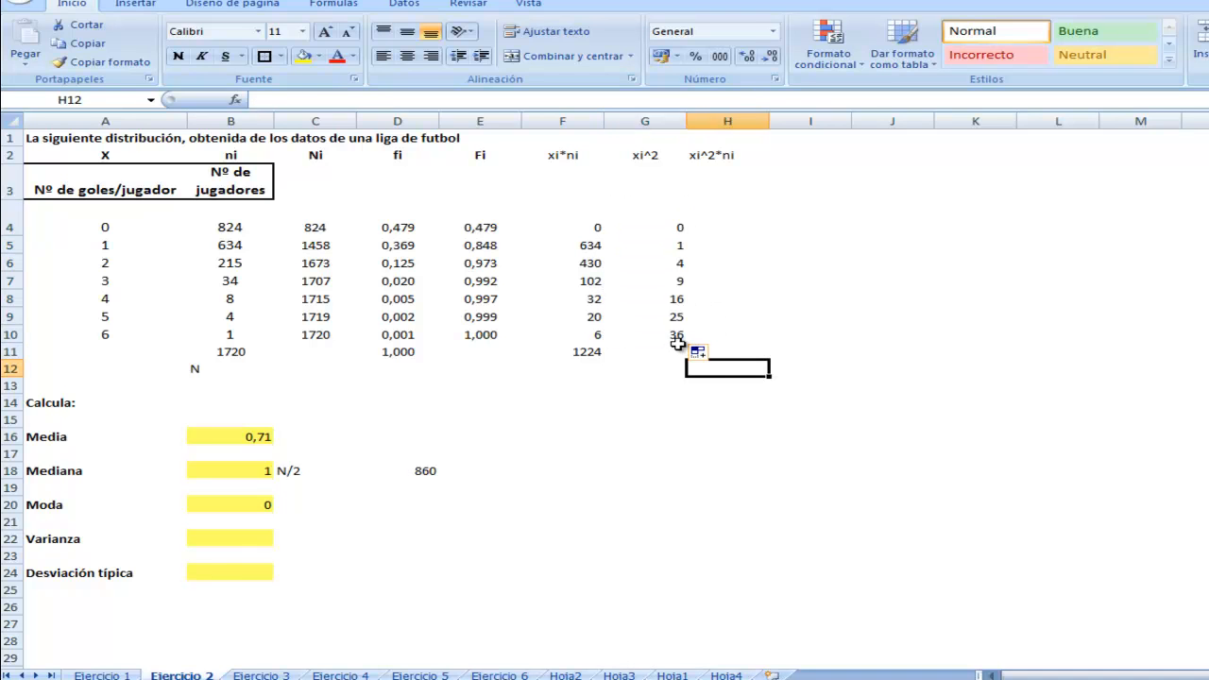
- Calculate the xi^2*ni product in H4 with =G4*B4 and fill the formula down to H10
click(722, 227)
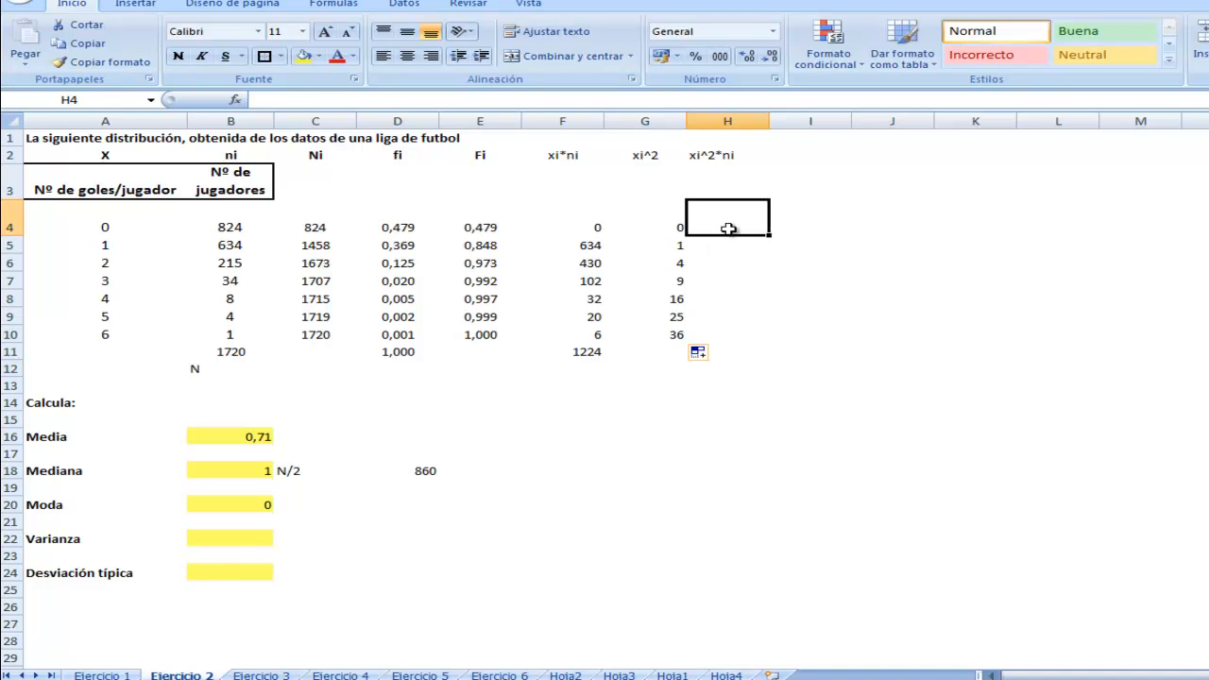
text(=)
click(664, 228)
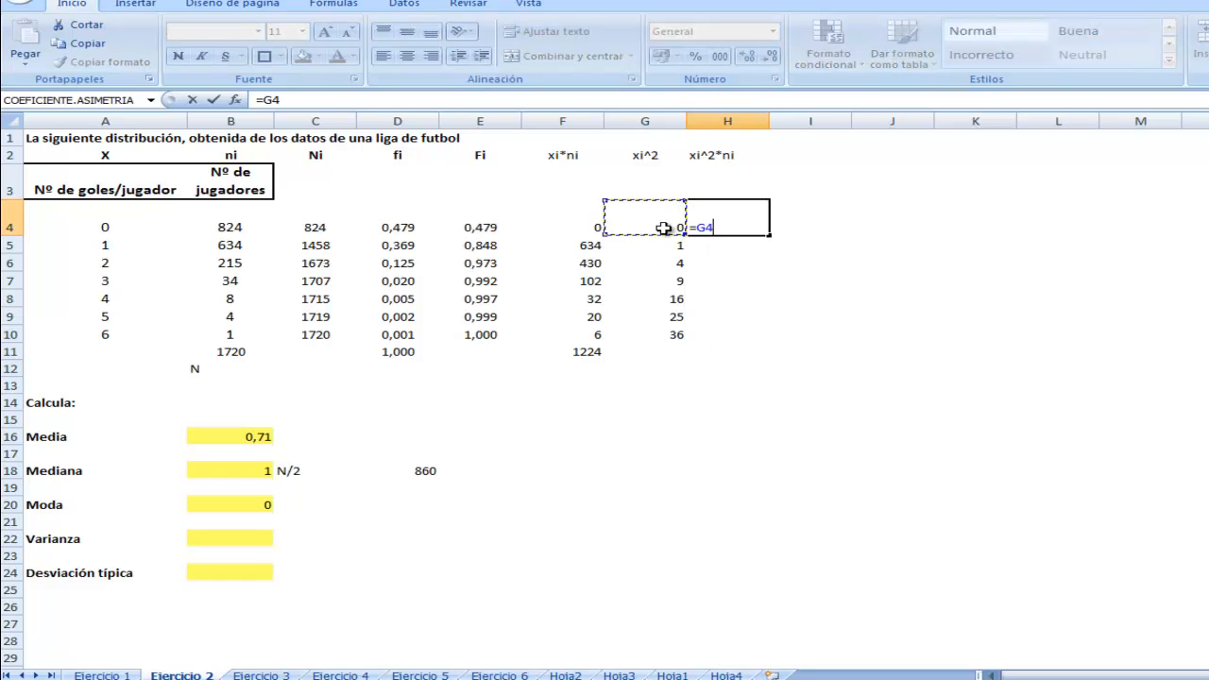
text(*)
click(231, 228)
key(Return)
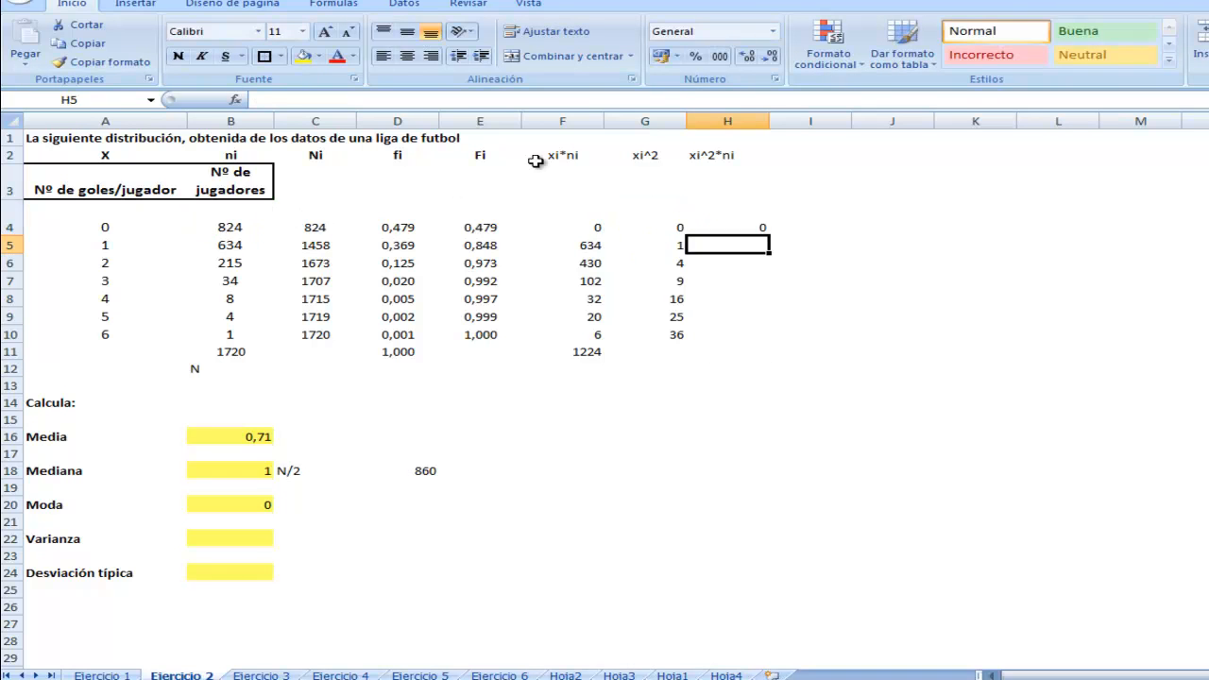
click(766, 229)
drag(768, 236, 769, 341)
click(782, 383)
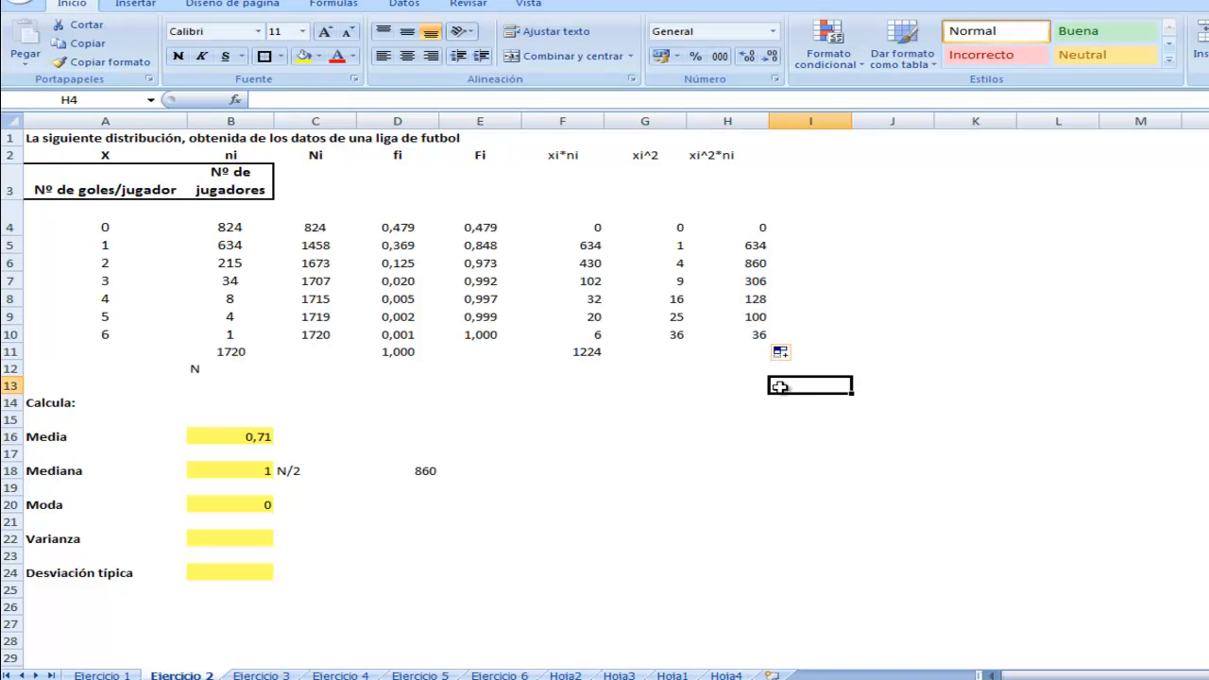
- Total the xi^2*ni products H4:H10 in cell H11 with the SUMA function
drag(755, 227, 753, 346)
click(752, 347)
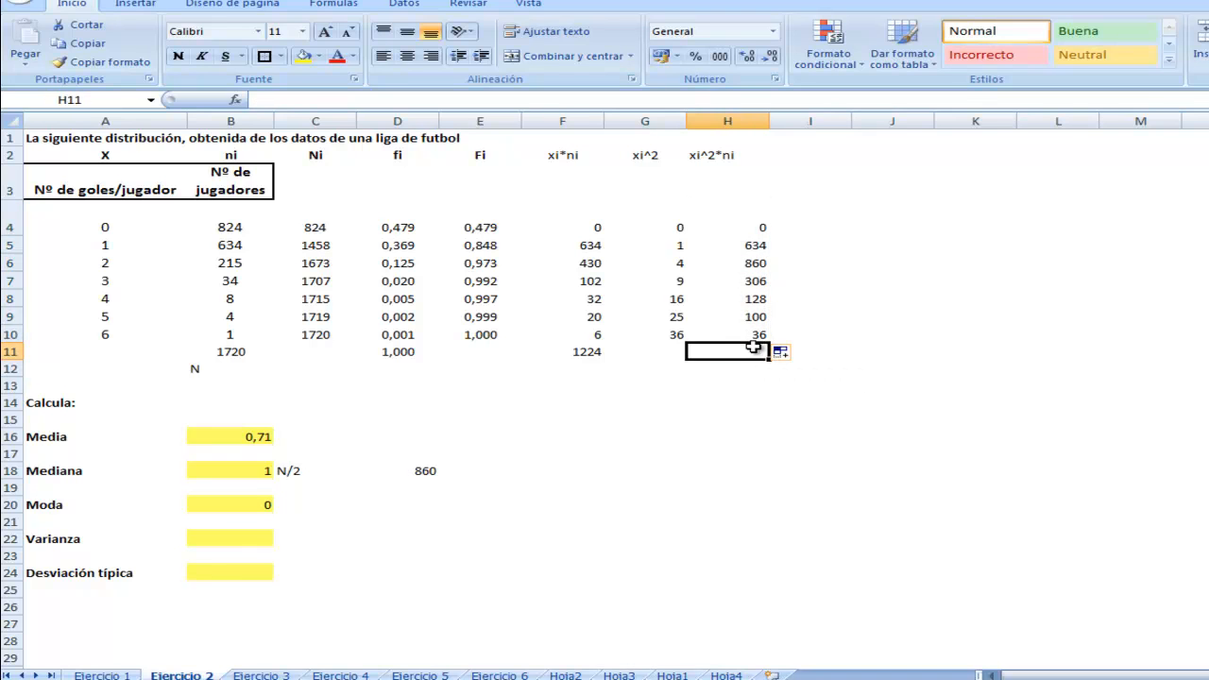
text(SUMA)
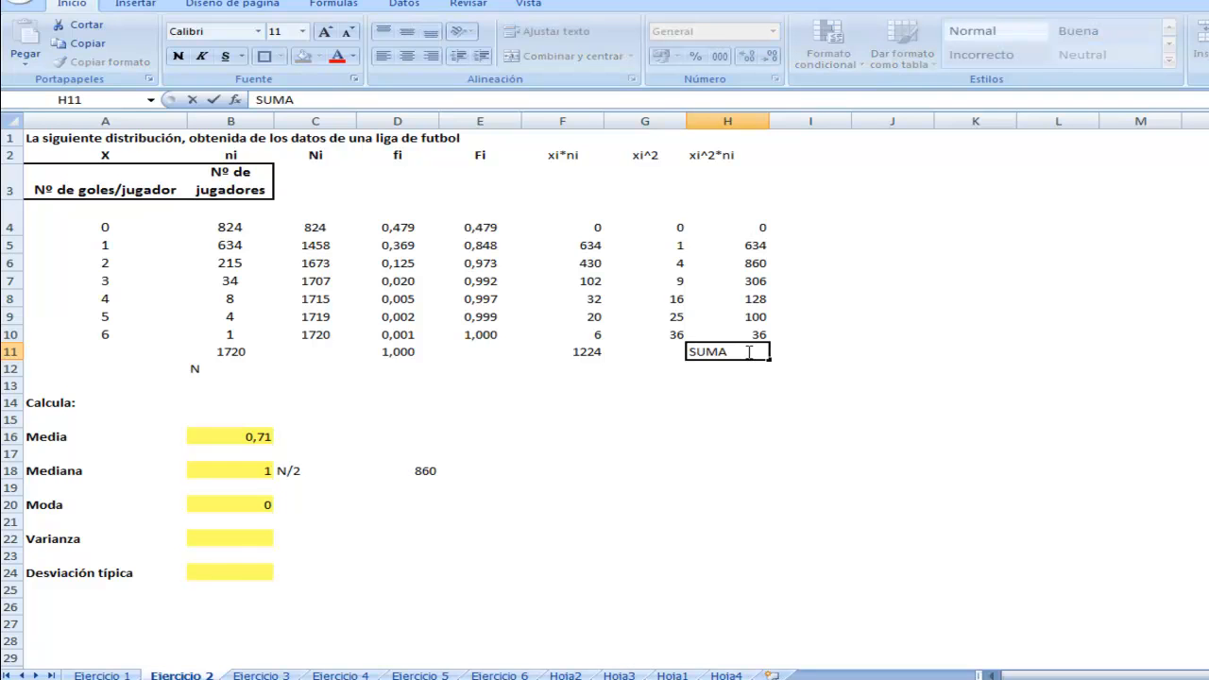
drag(333, 98, 209, 99)
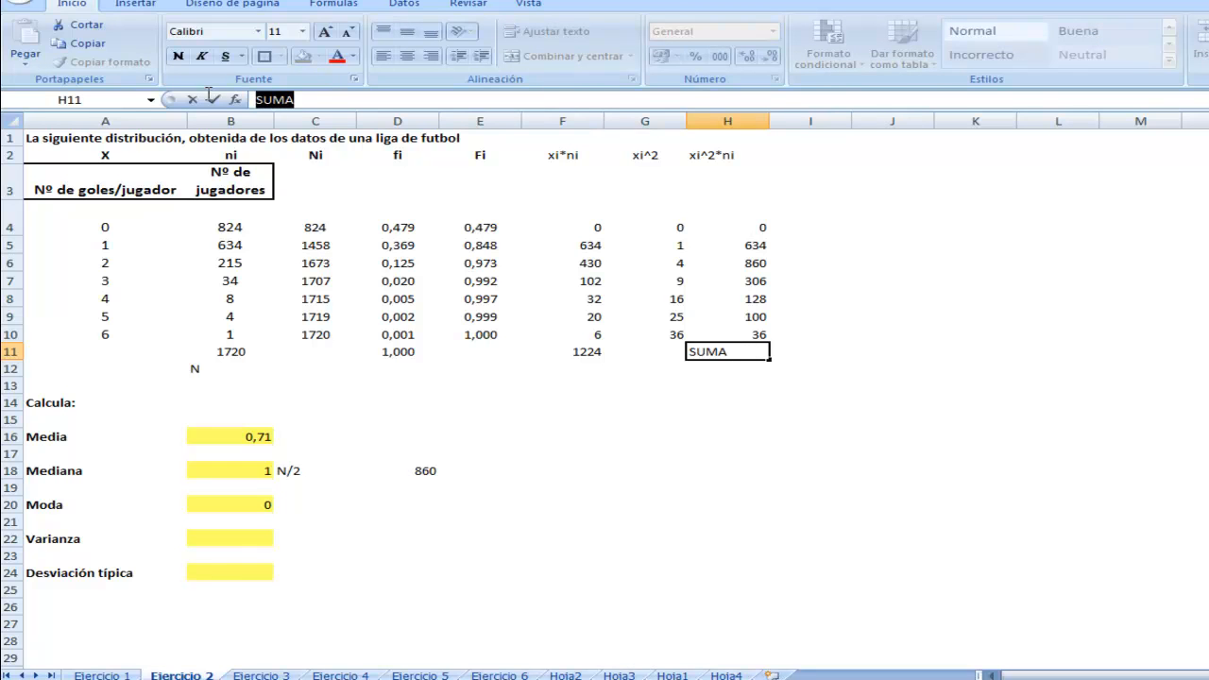
text(=SU)
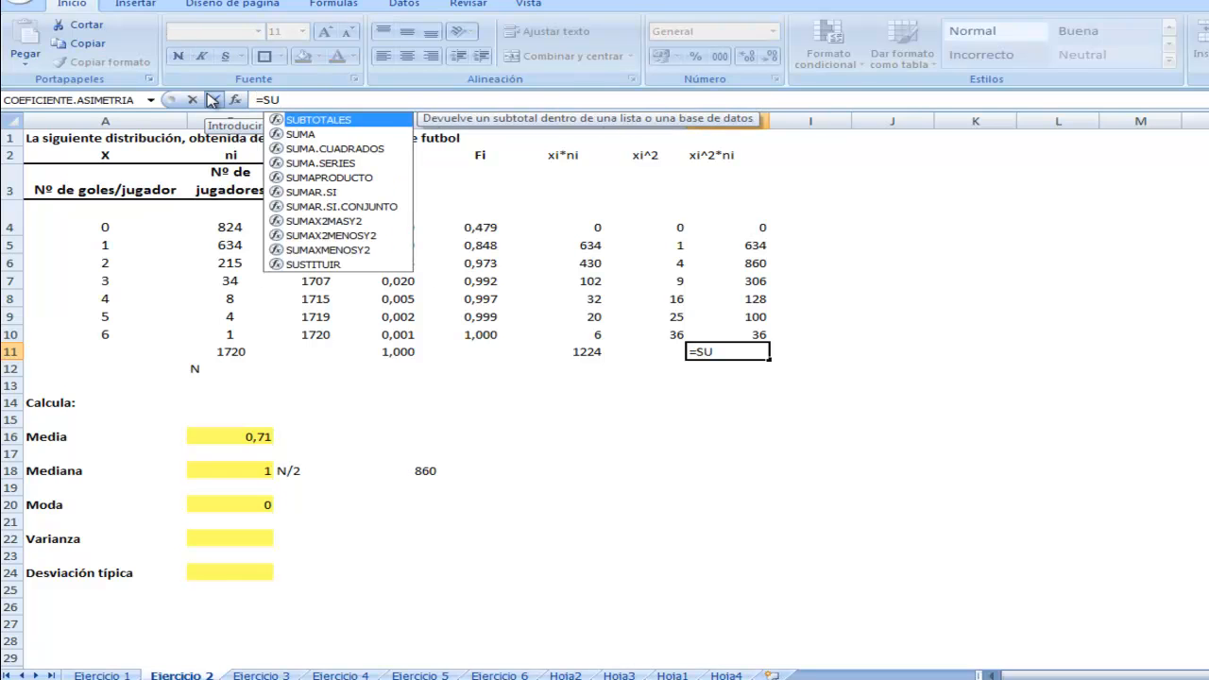
double_click(308, 134)
drag(761, 227, 761, 332)
key(Return)
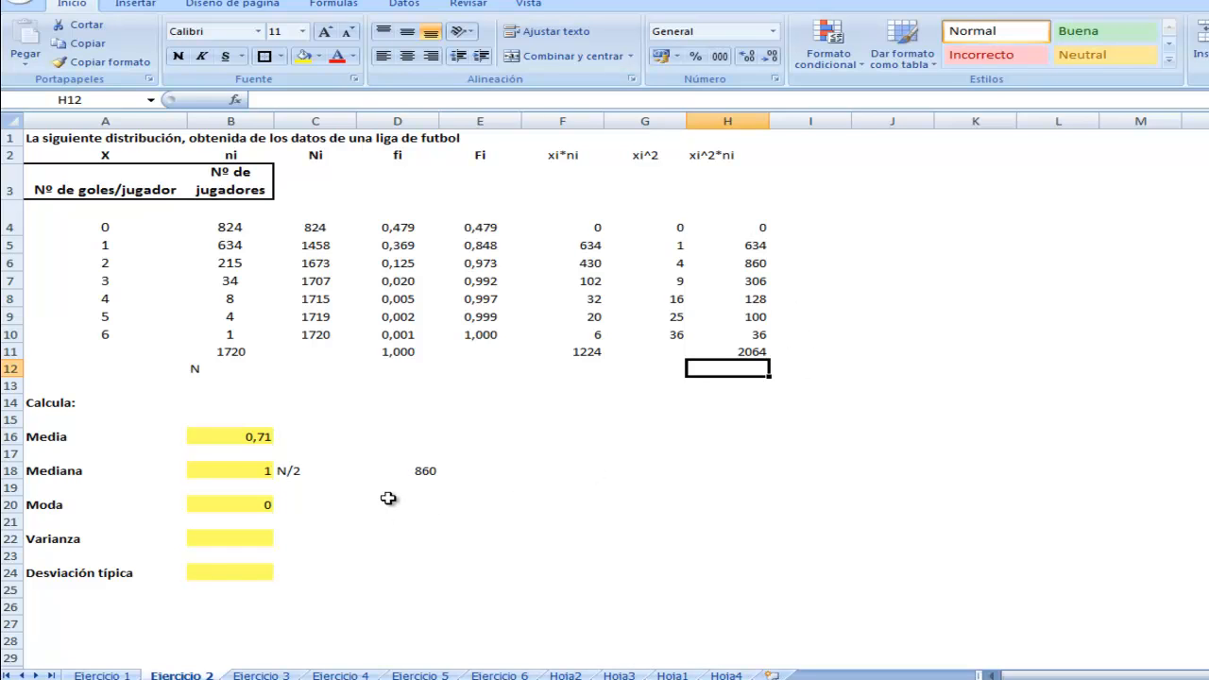
- Calculate the variance in B22 with the formula =H11/B11-B16^2
click(265, 538)
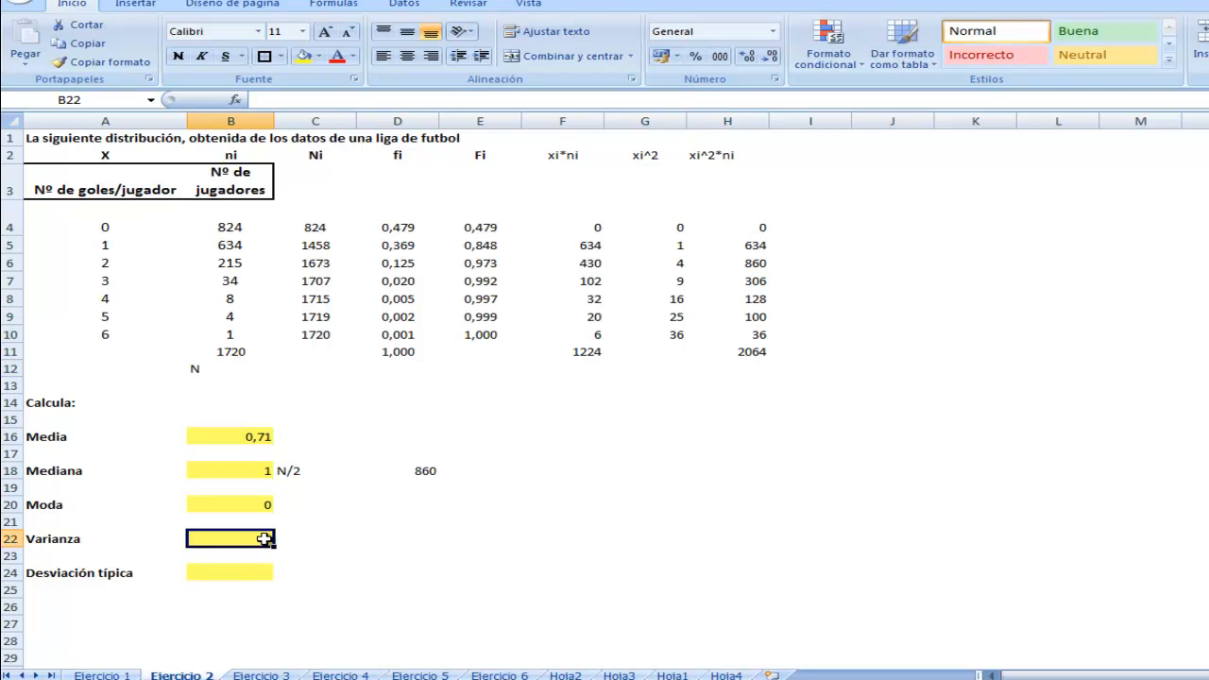
text(=)
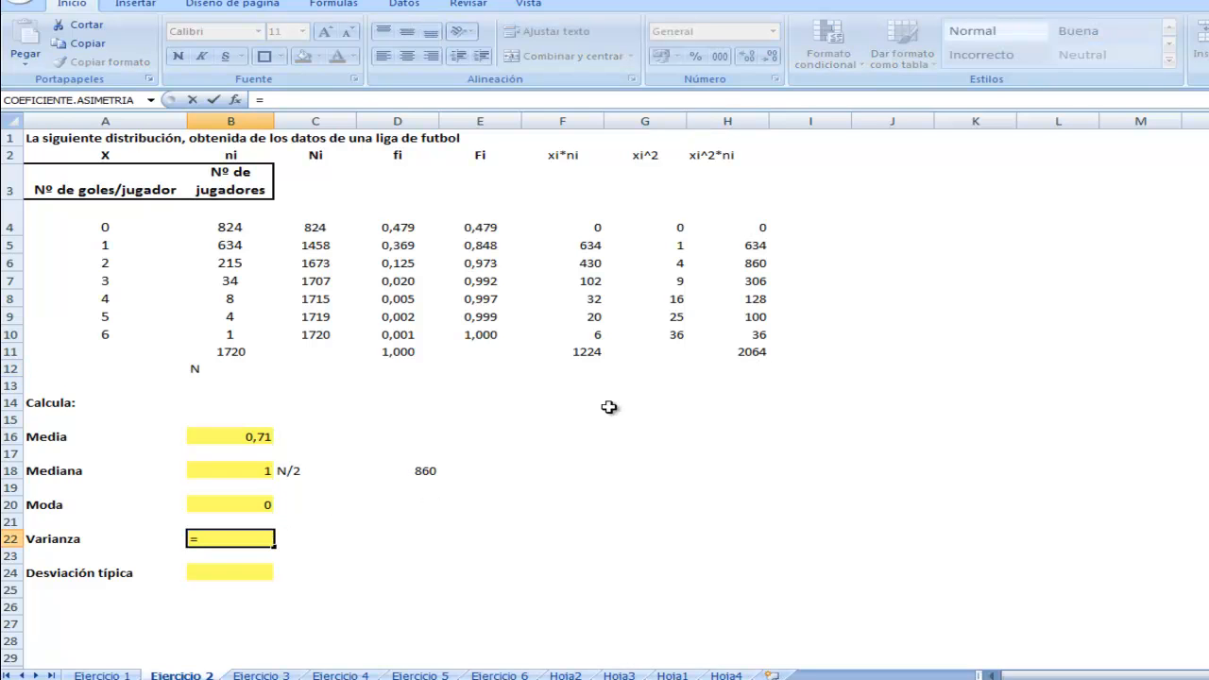
click(762, 351)
text(/)
click(230, 351)
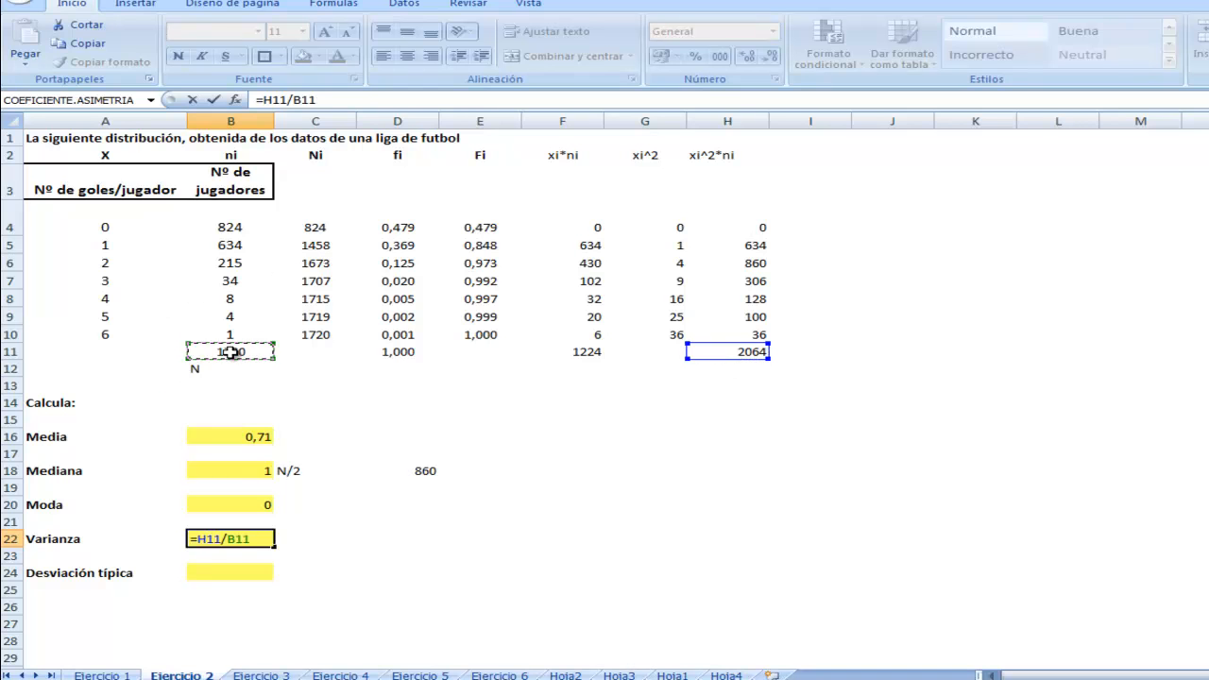
text(-)
click(263, 438)
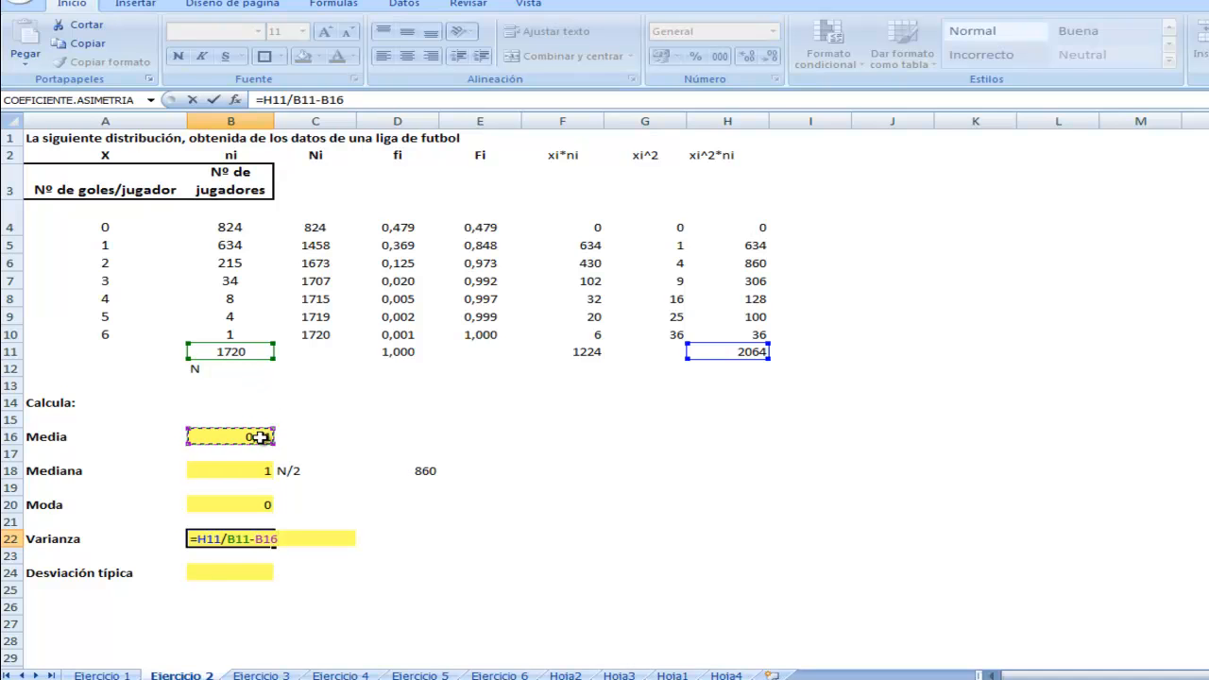
text(^2)
key(Return)
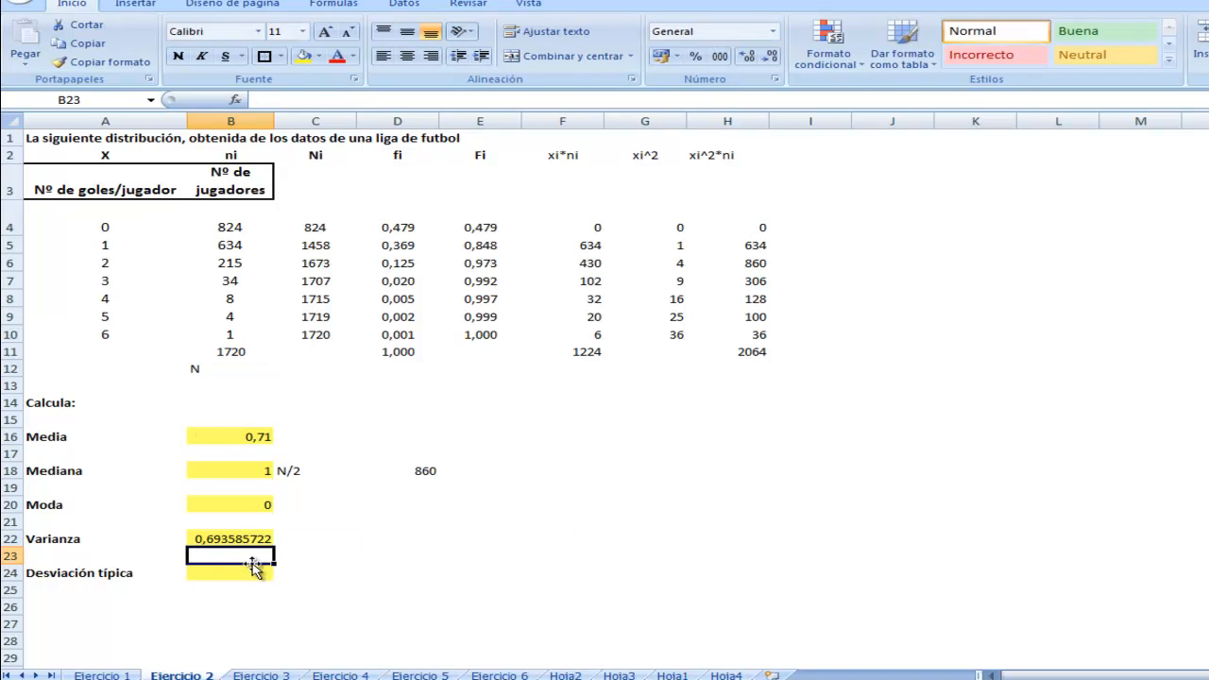
- Try to calculate the standard deviation in B24 with the formula =sqrt(B22)
click(248, 570)
text(=)
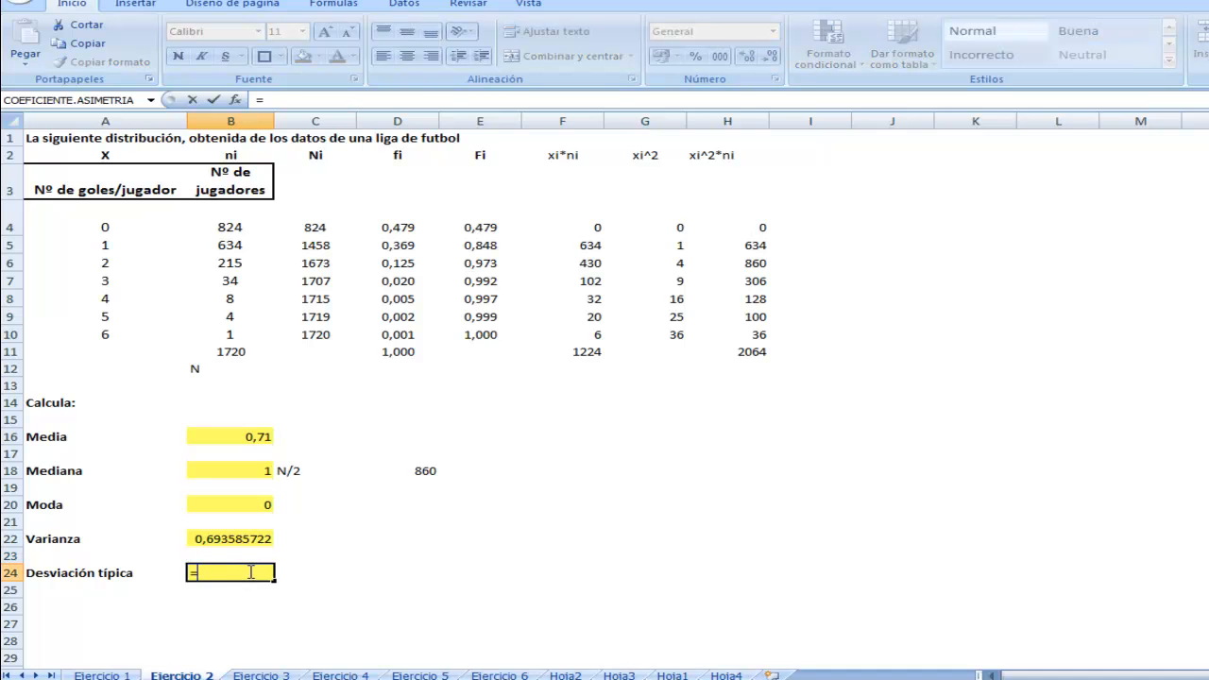
text(s)
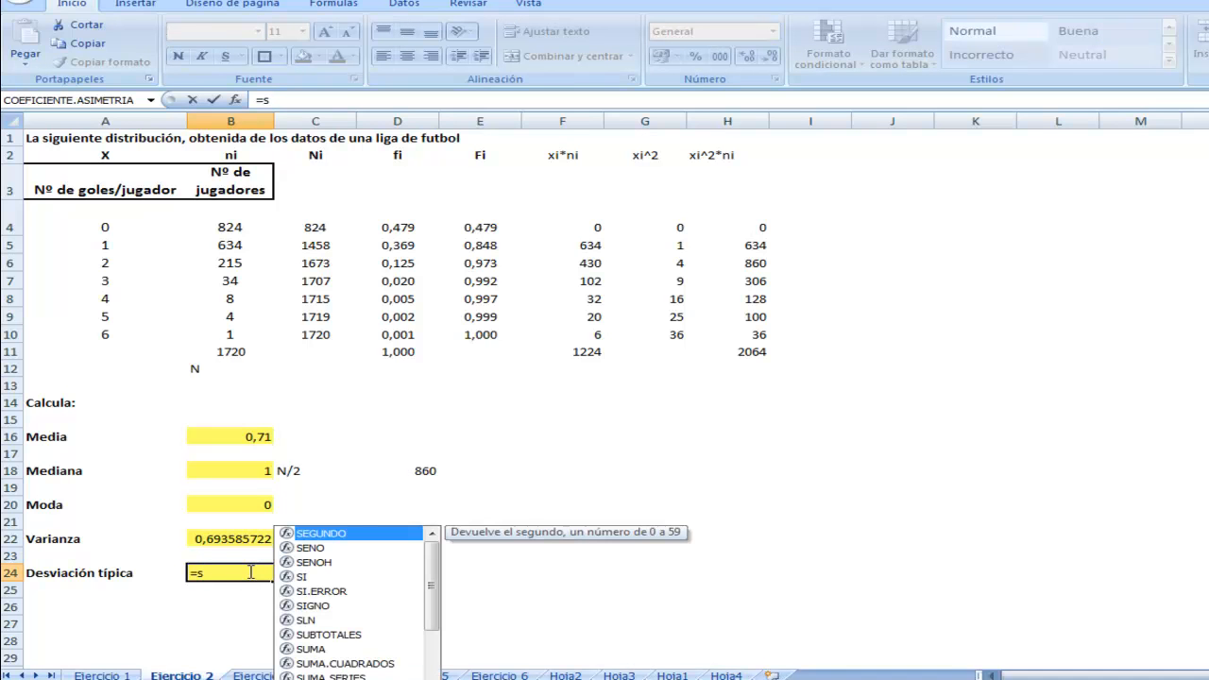
text(qrt)
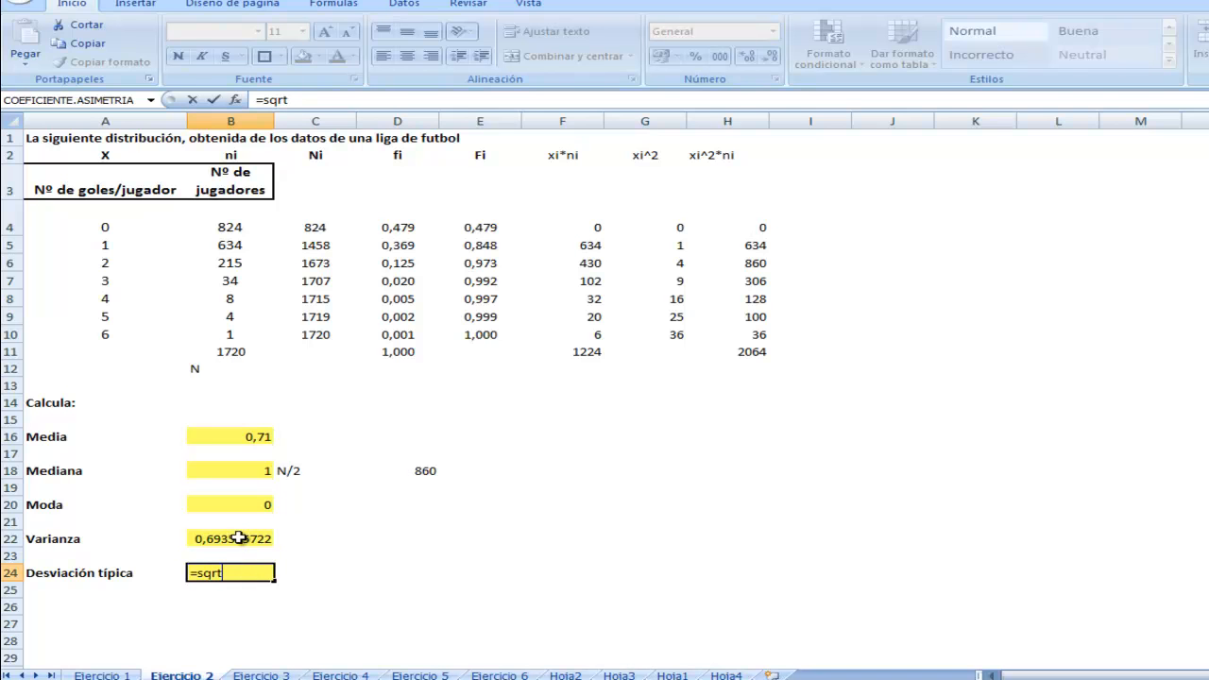
click(239, 537)
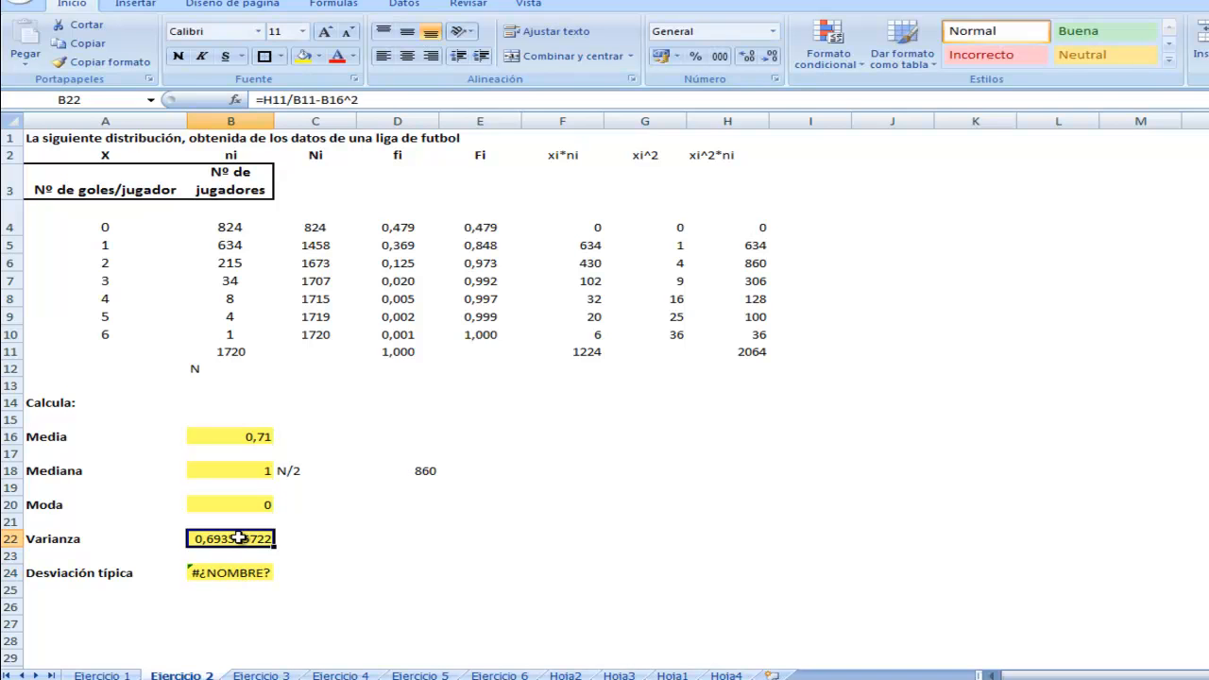
click(237, 573)
click(313, 100)
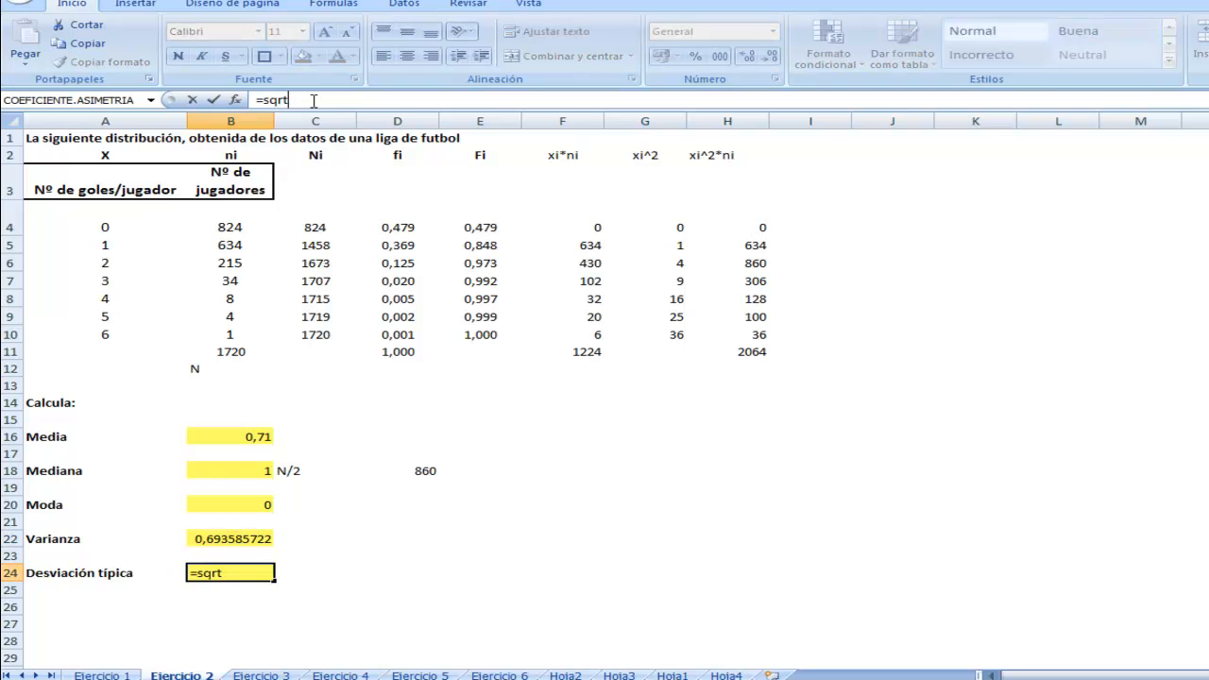
text(()
click(247, 553)
click(248, 541)
text())
key(Return)
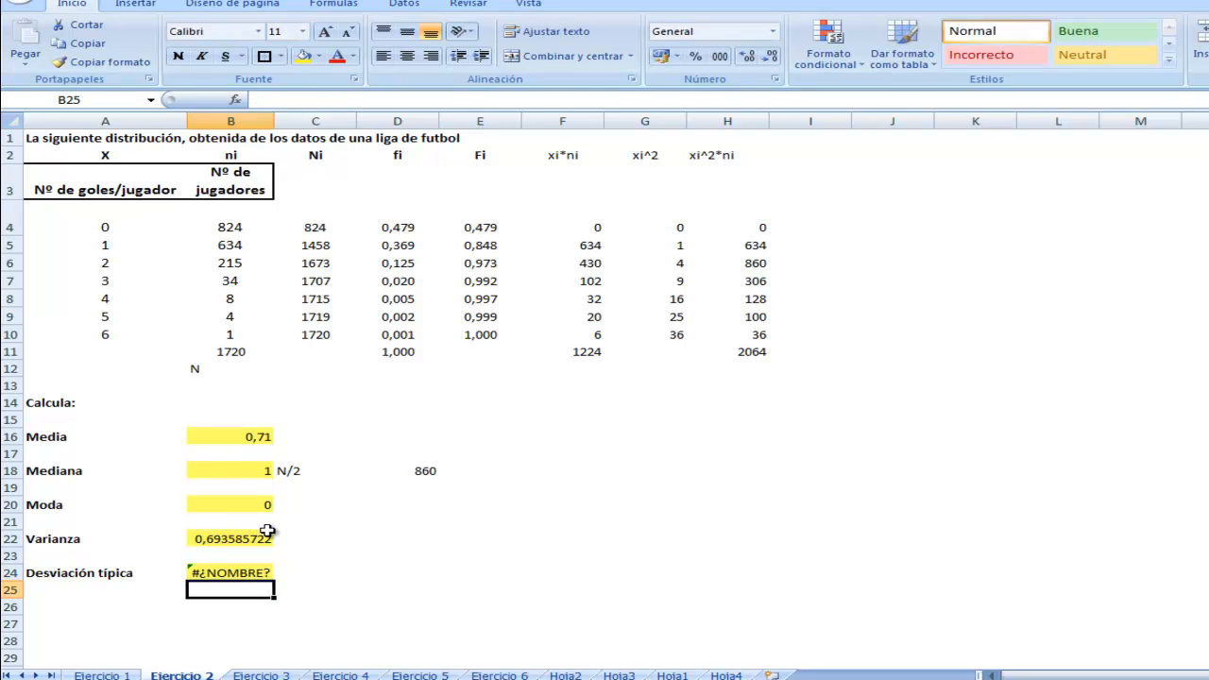
click(246, 572)
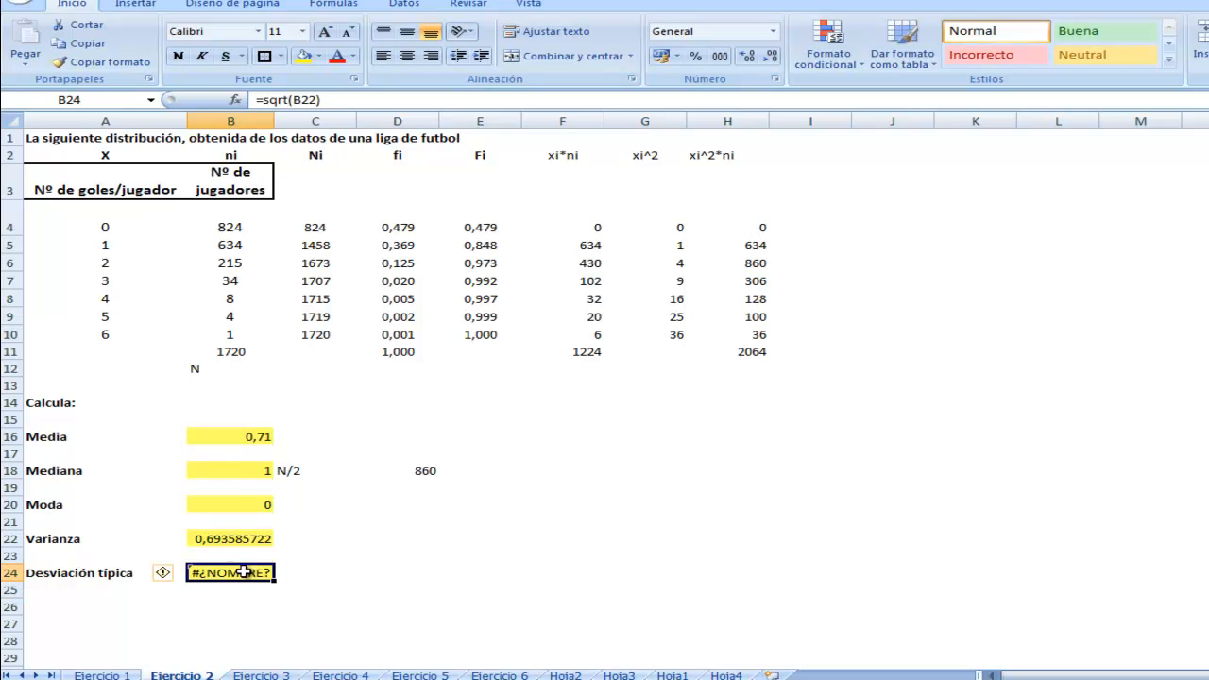
click(287, 99)
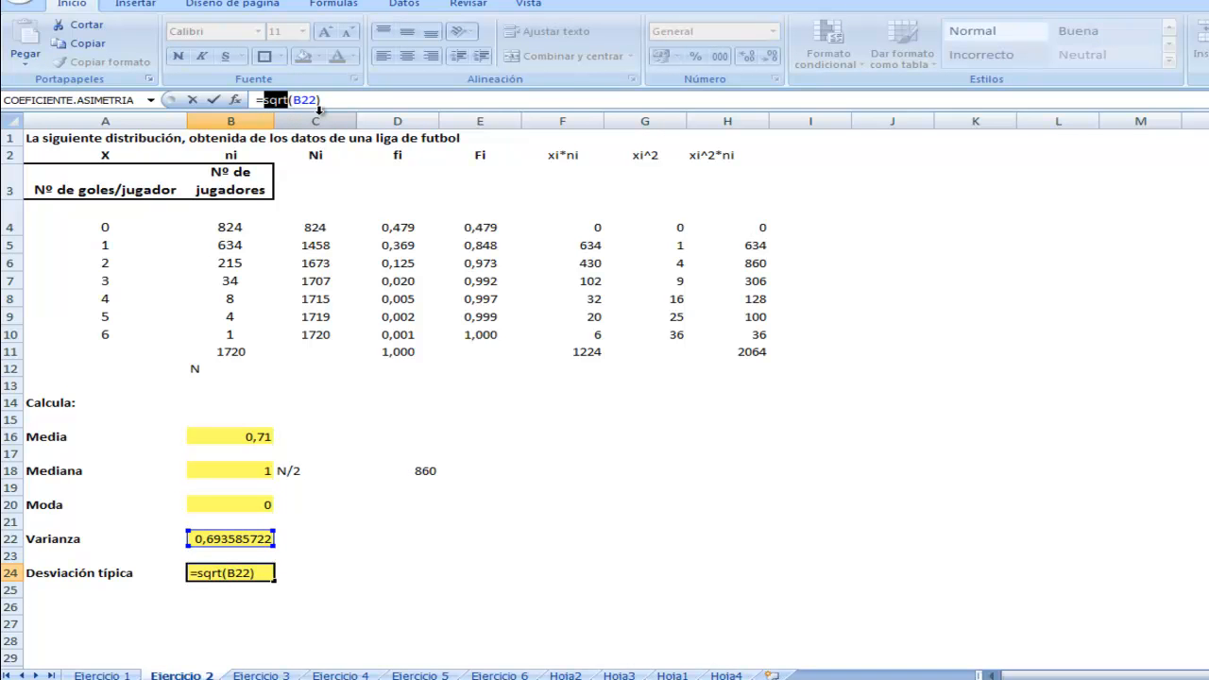
key(BackSpace)
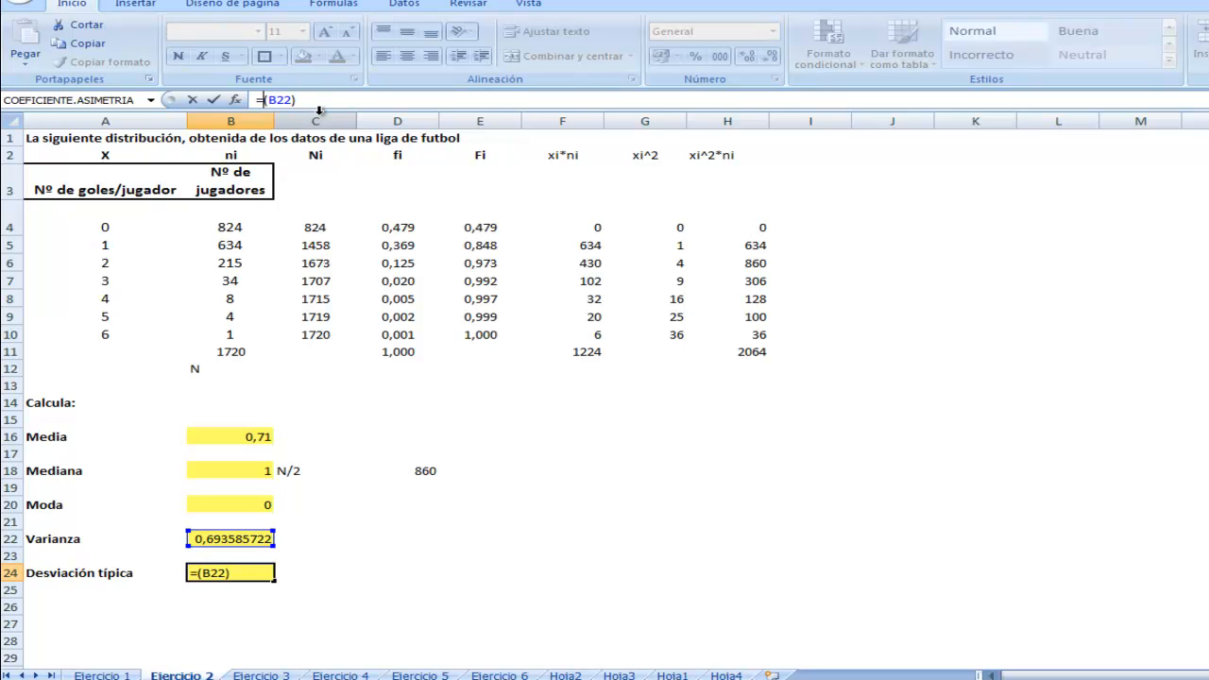
text(s)
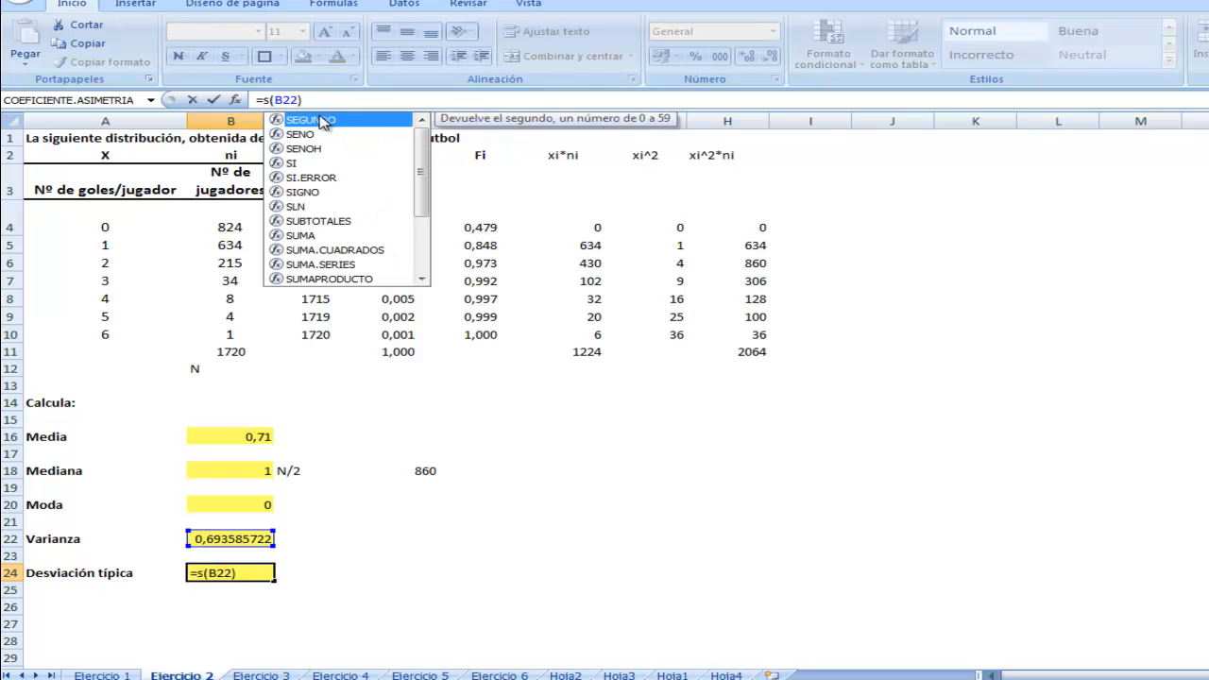
text(q)
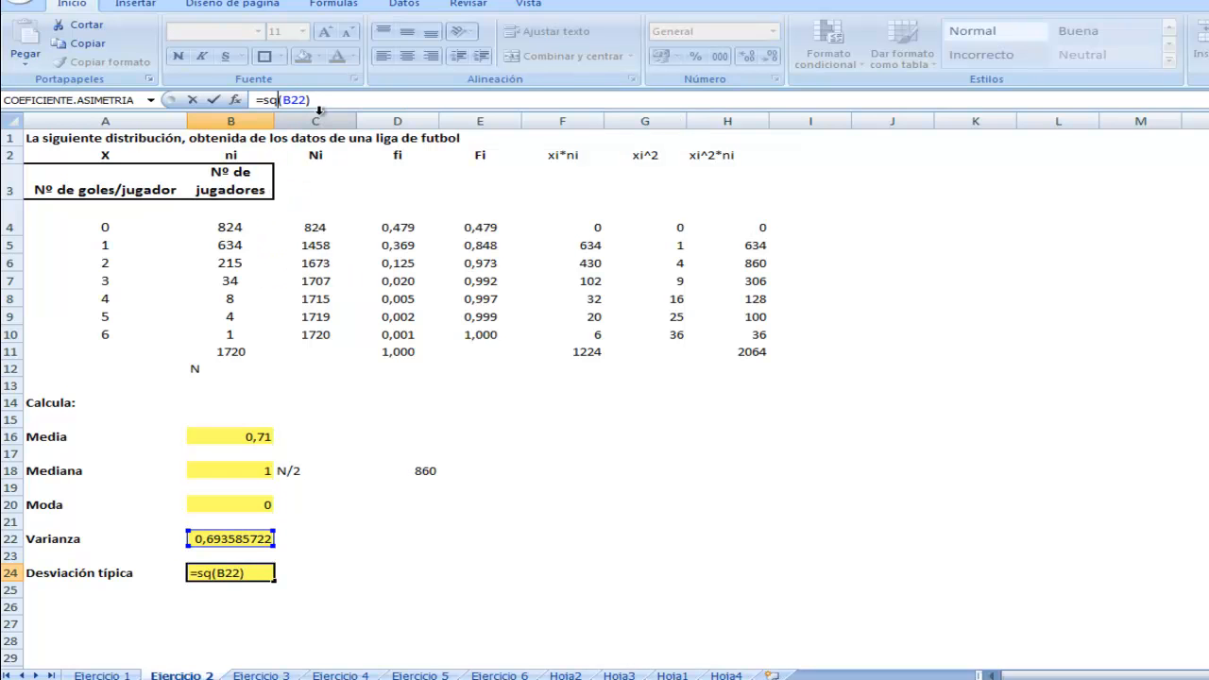
key(BackSpace)
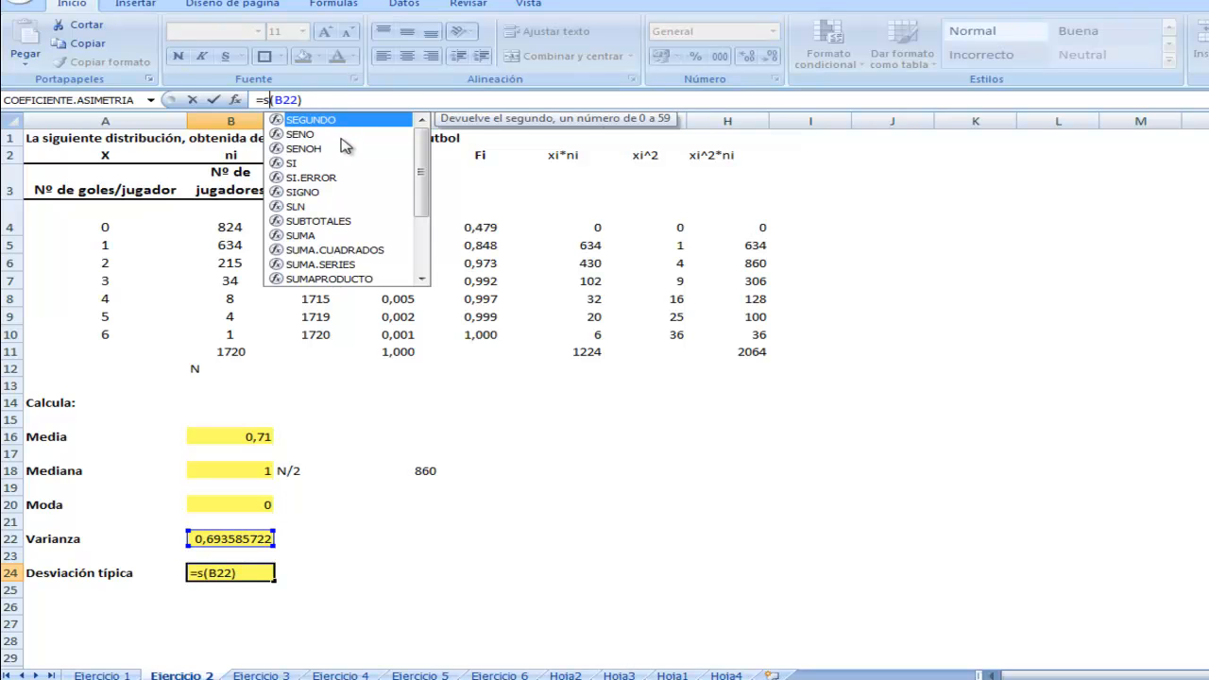
key(Escape)
key(Escape)
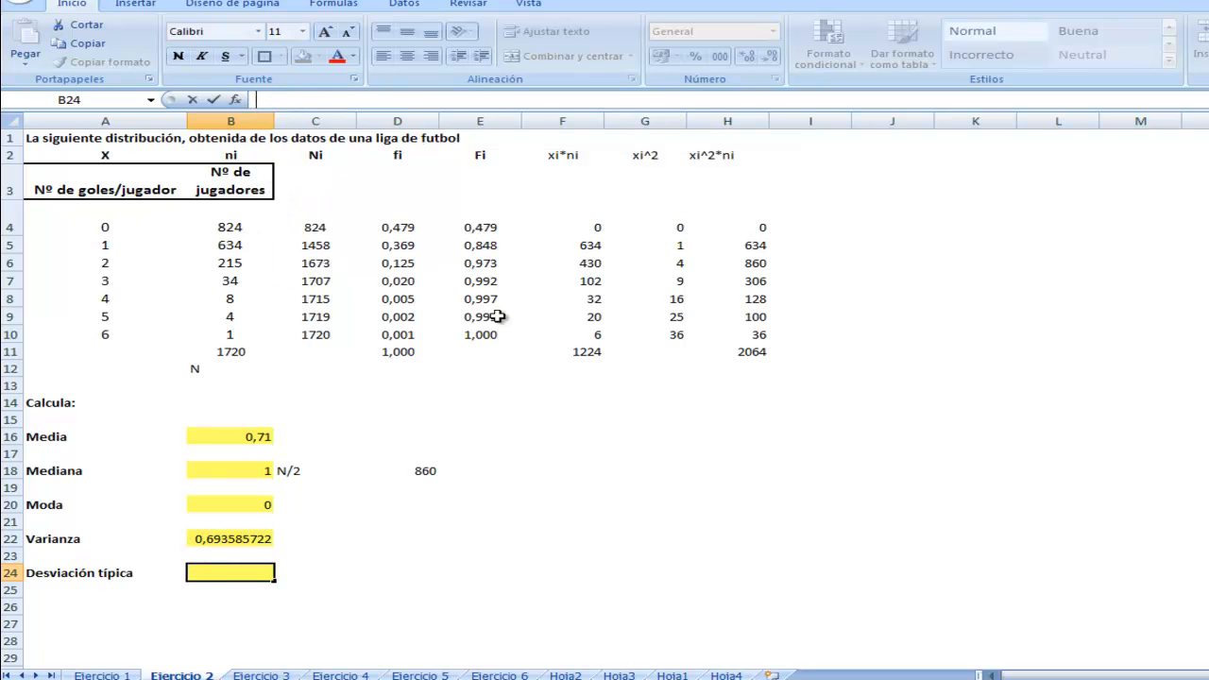
- Switch to the Windows Calculator and compute the square root of the variance, entered as 0,693585
key(super)
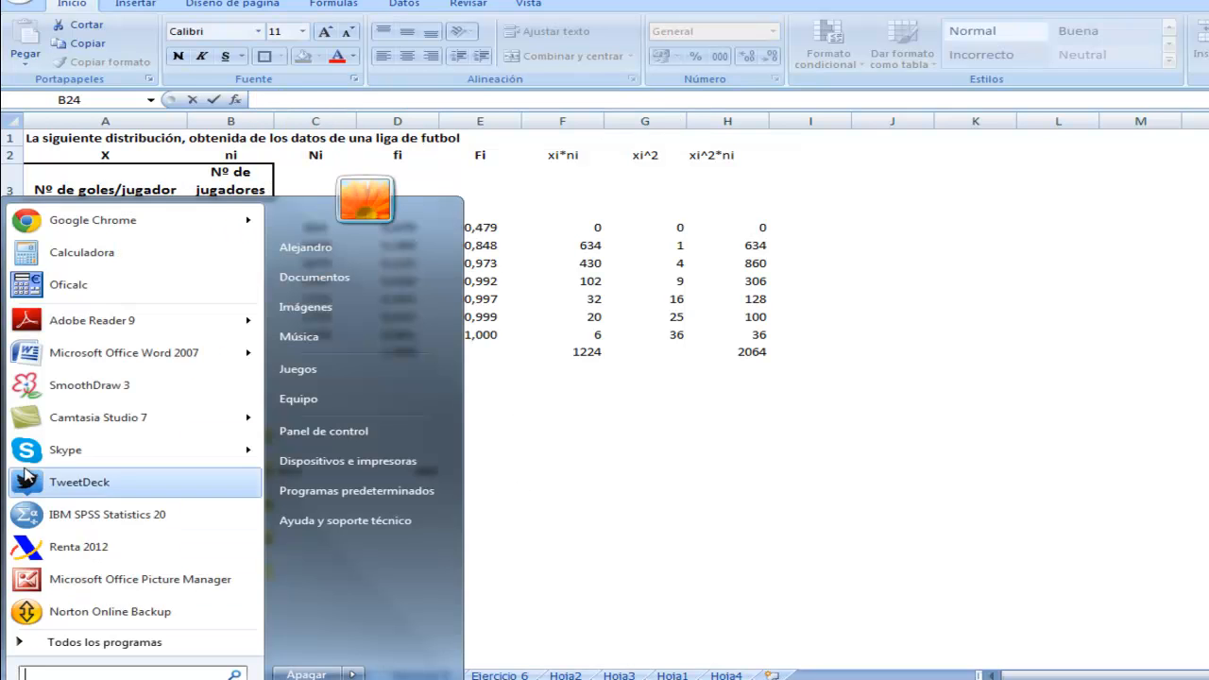
click(57, 257)
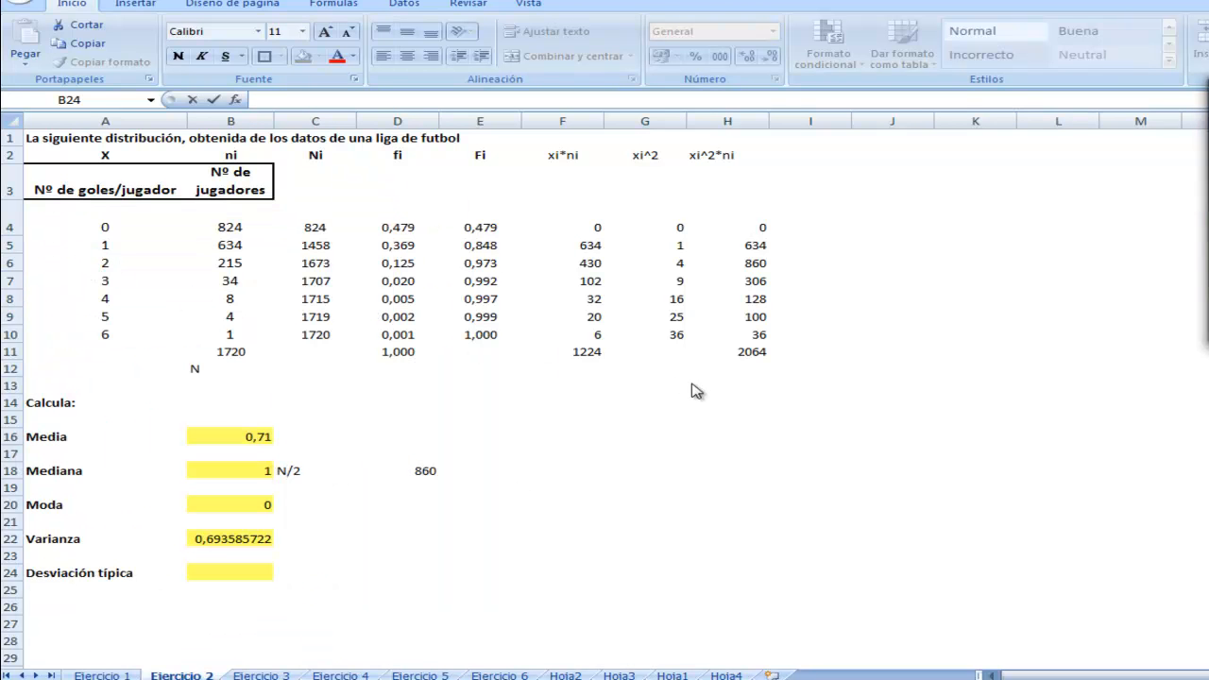
drag(911, 46, 913, 60)
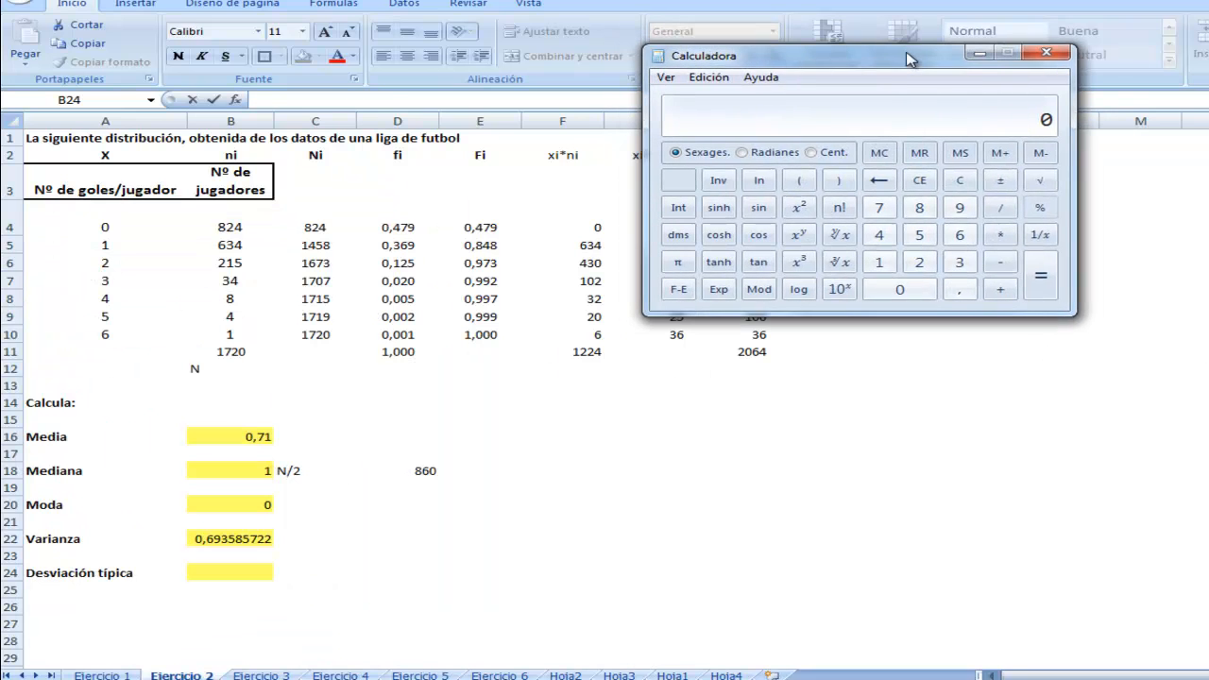
click(960, 289)
click(960, 234)
click(960, 208)
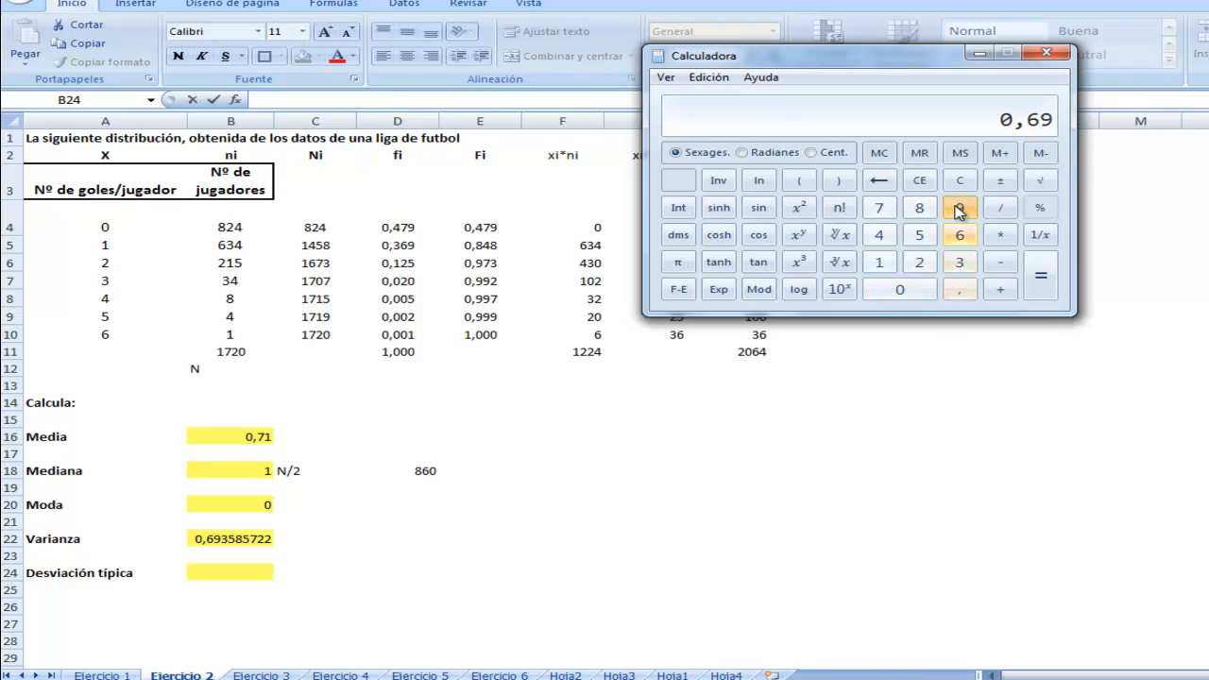
click(959, 262)
click(919, 235)
click(919, 208)
click(921, 235)
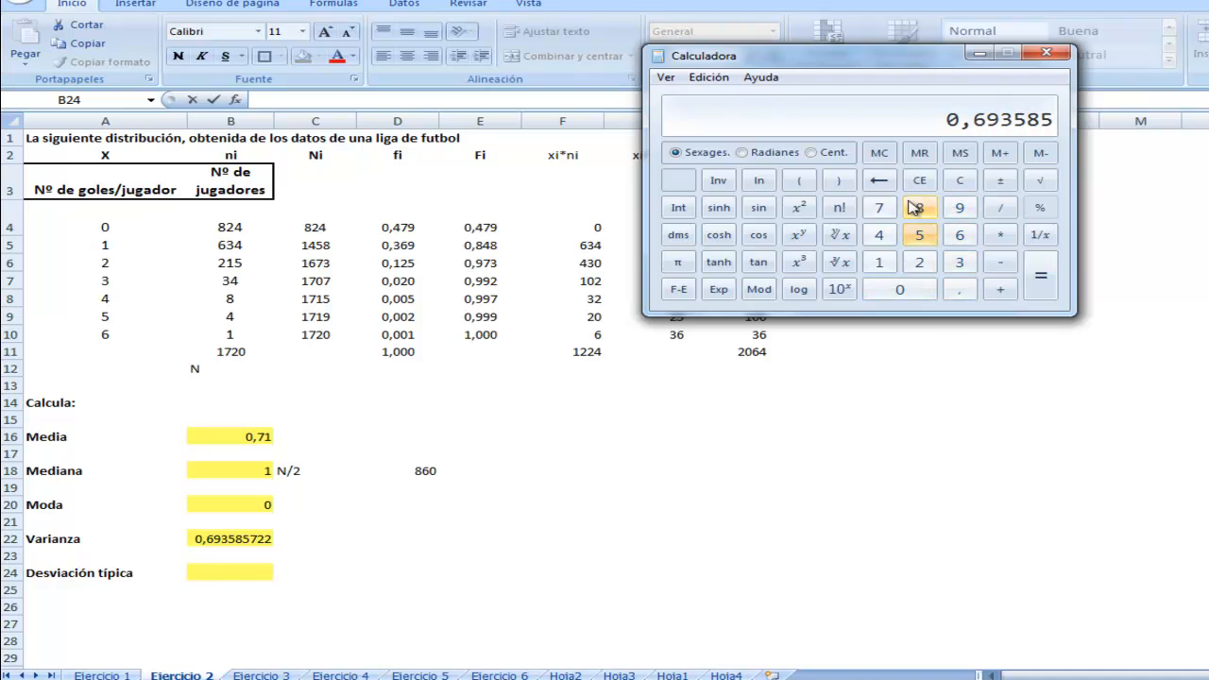
click(1040, 179)
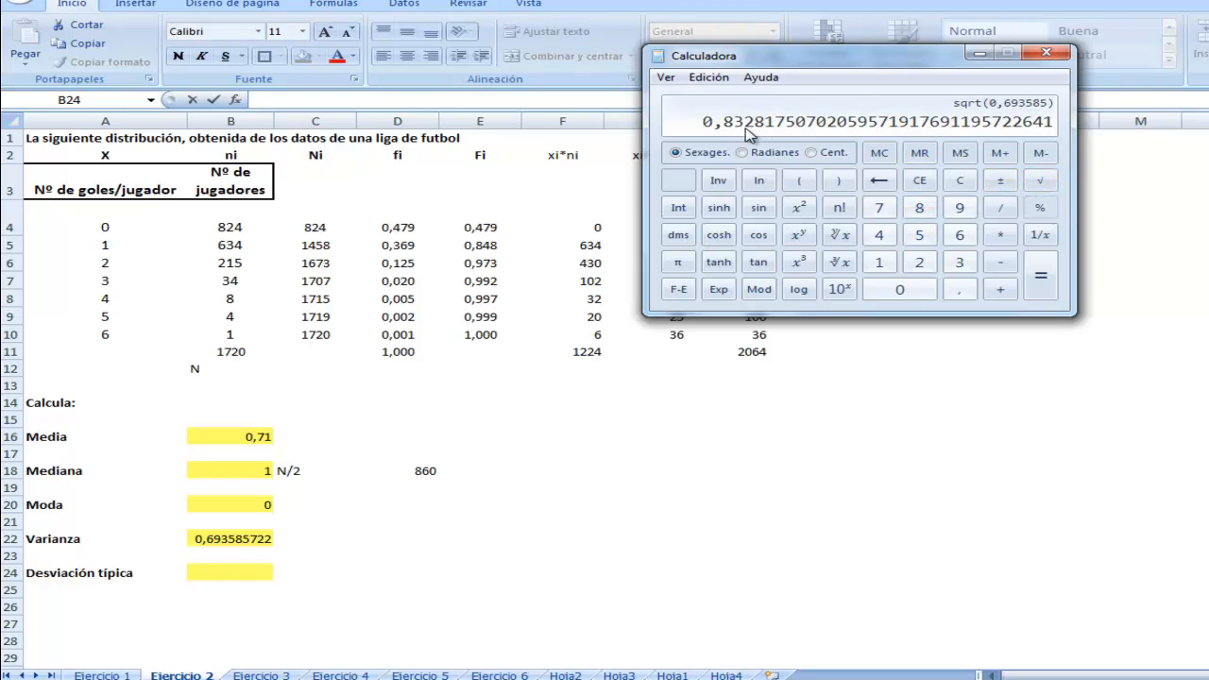
- Return to the Excel worksheet and enter 0,83281 as the standard deviation in B24
click(979, 52)
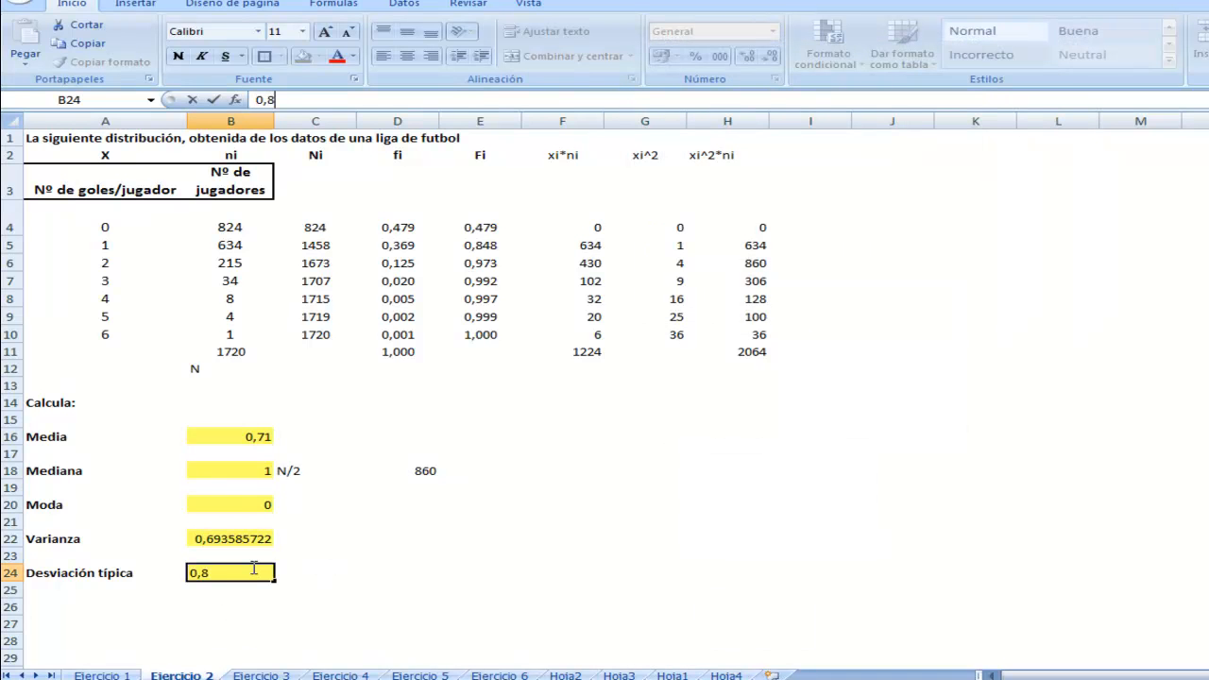
key(Tab)
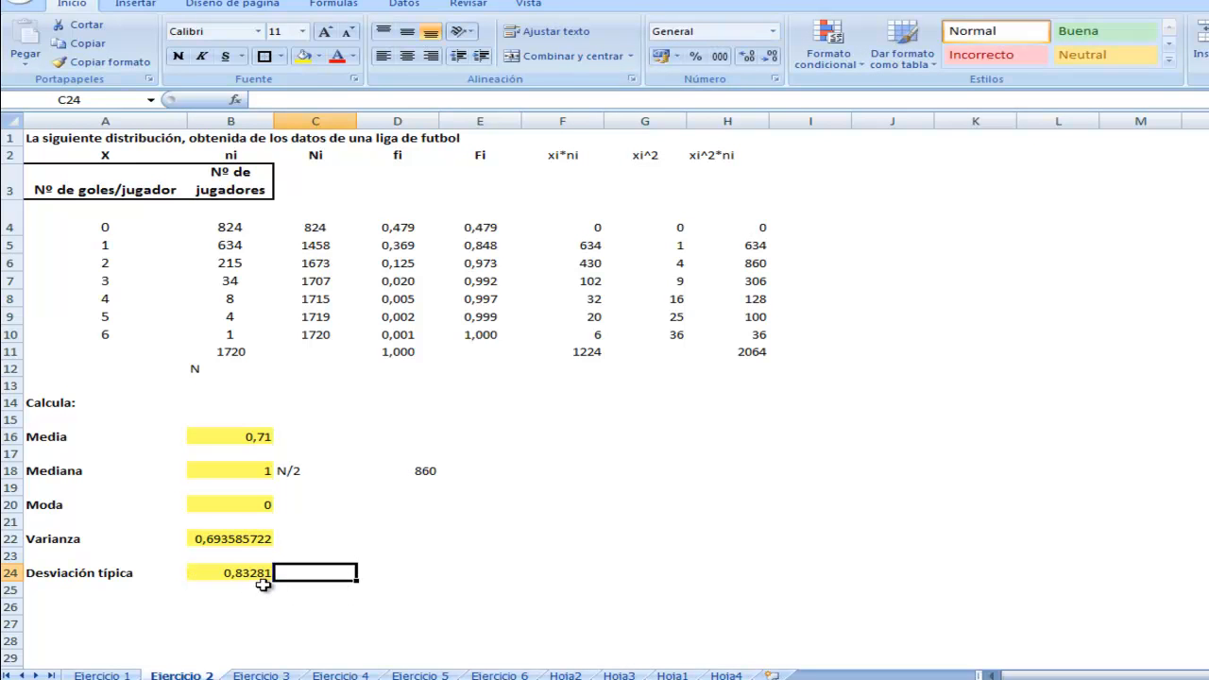
click(454, 554)
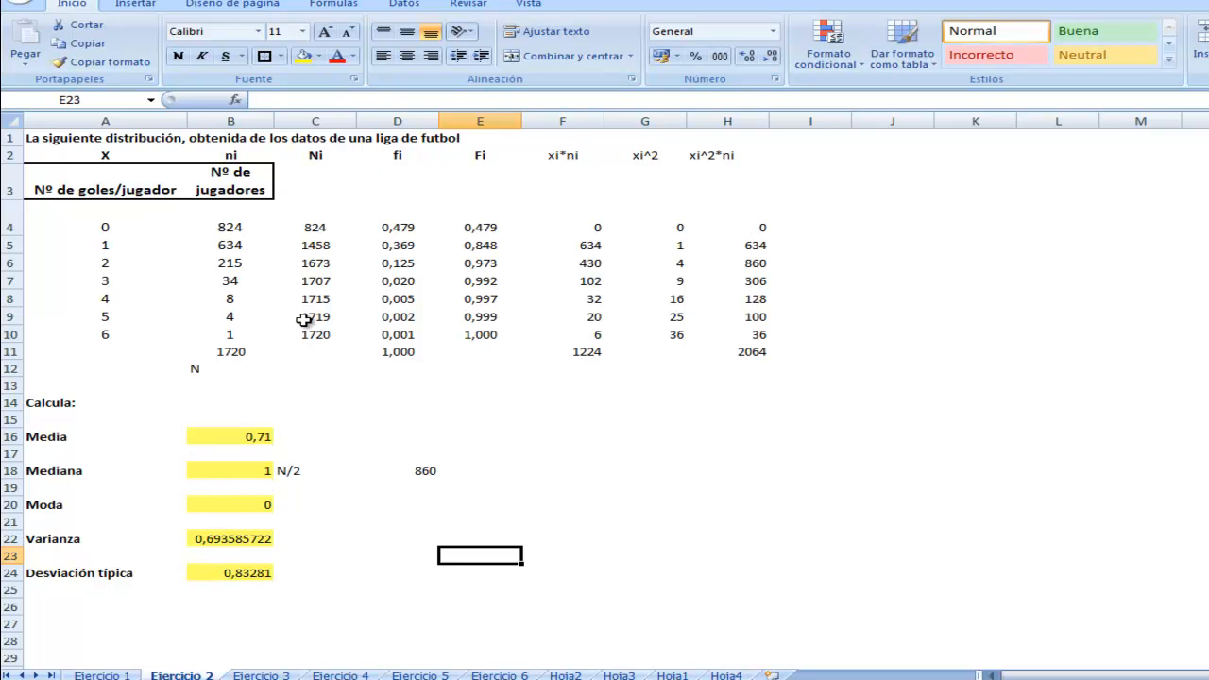
click(248, 437)
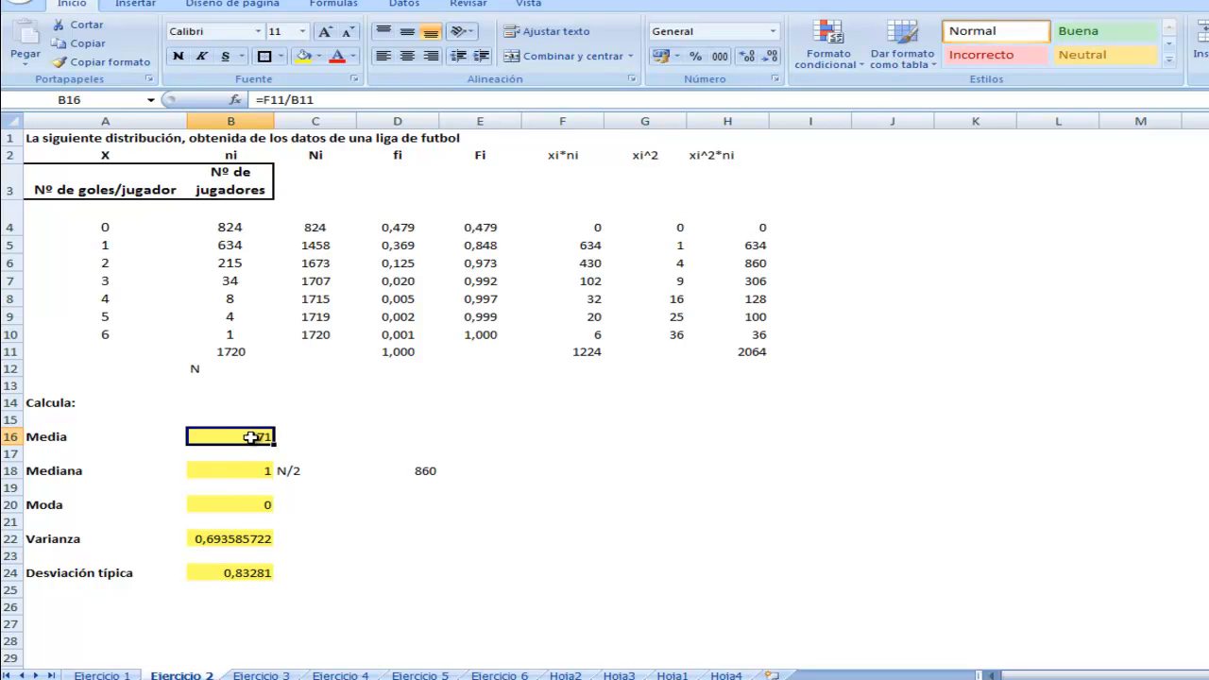
click(258, 541)
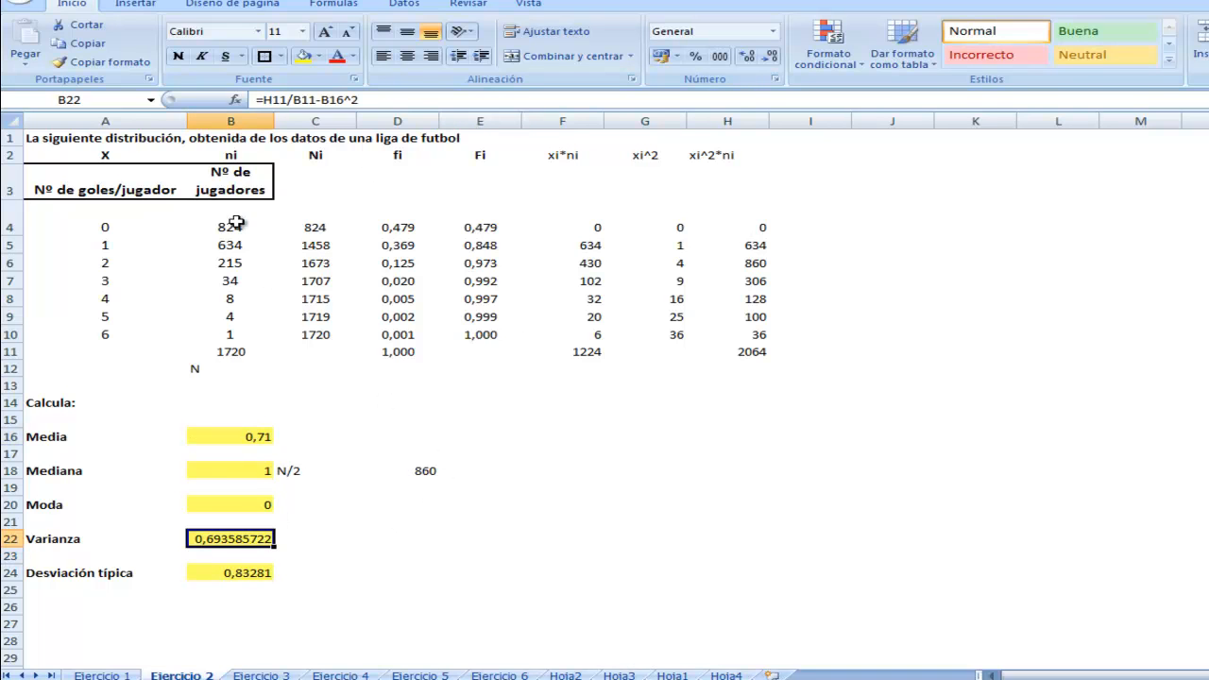